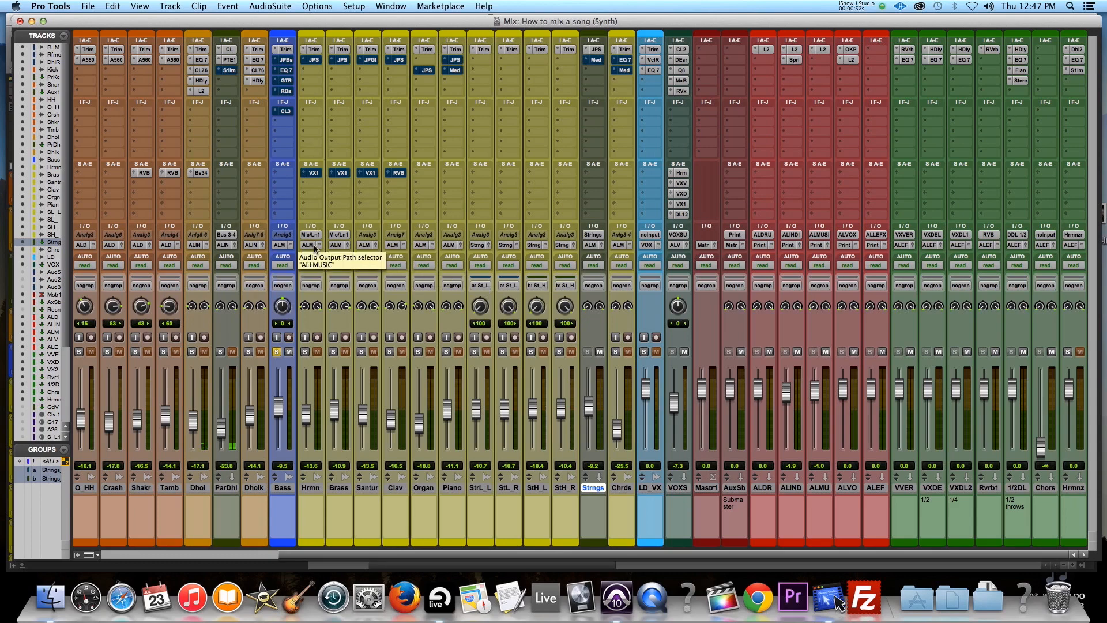
Raise the Mastr1 fader to +4.6 dB and start playback of the soloed Bass track
key(super+equal)
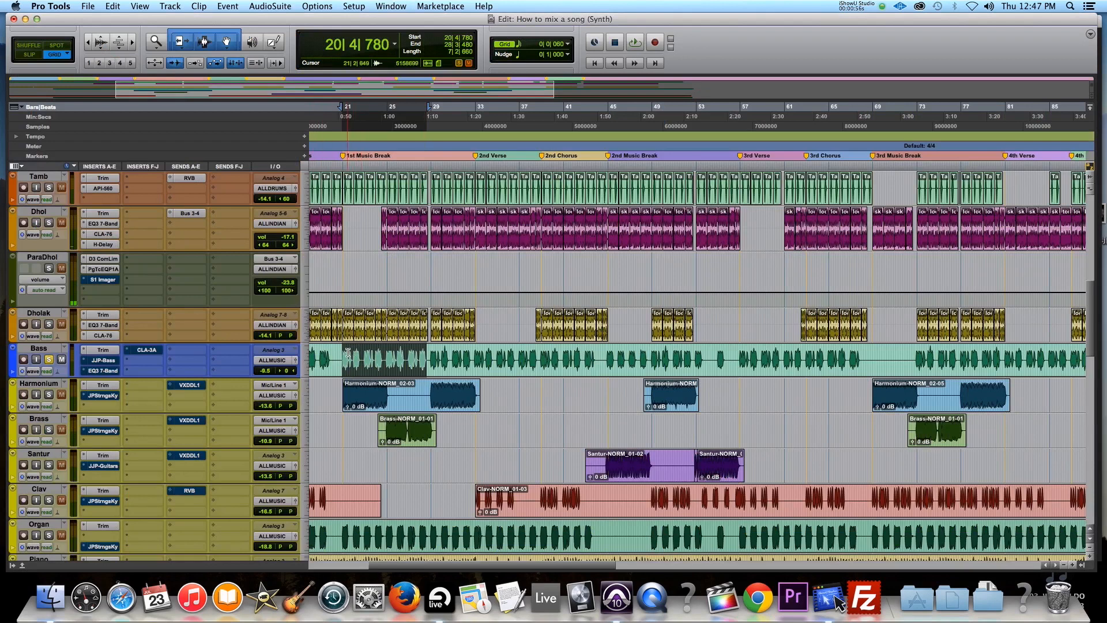
key(super+equal)
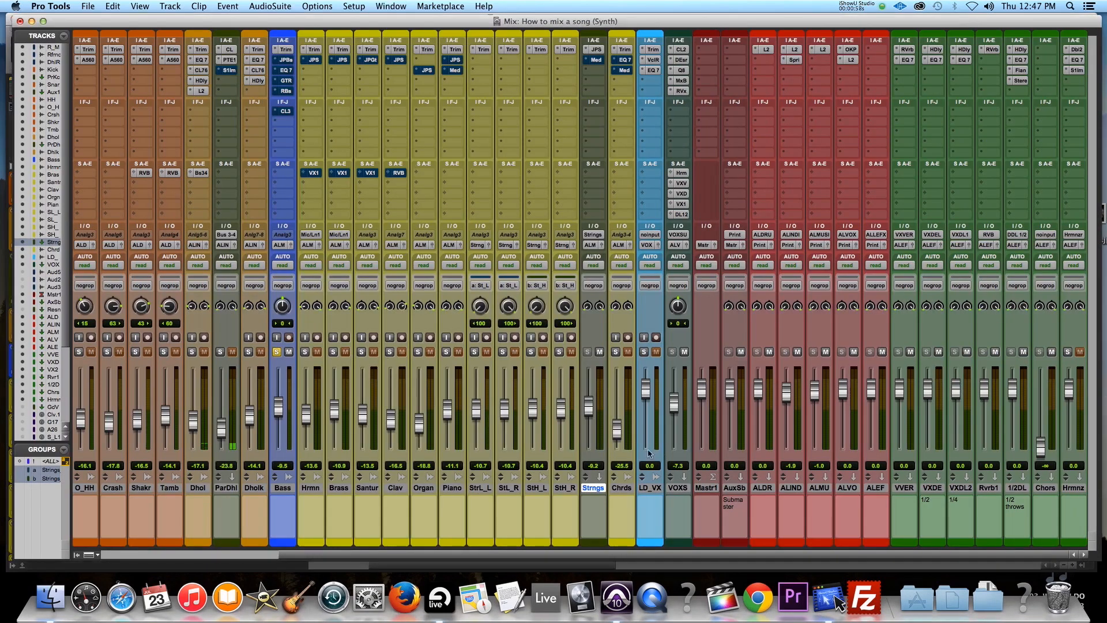
drag(703, 399, 703, 391)
key(space)
Take the JJP-Bass insert on the Bass track out of bypass and close its window
click(288, 60)
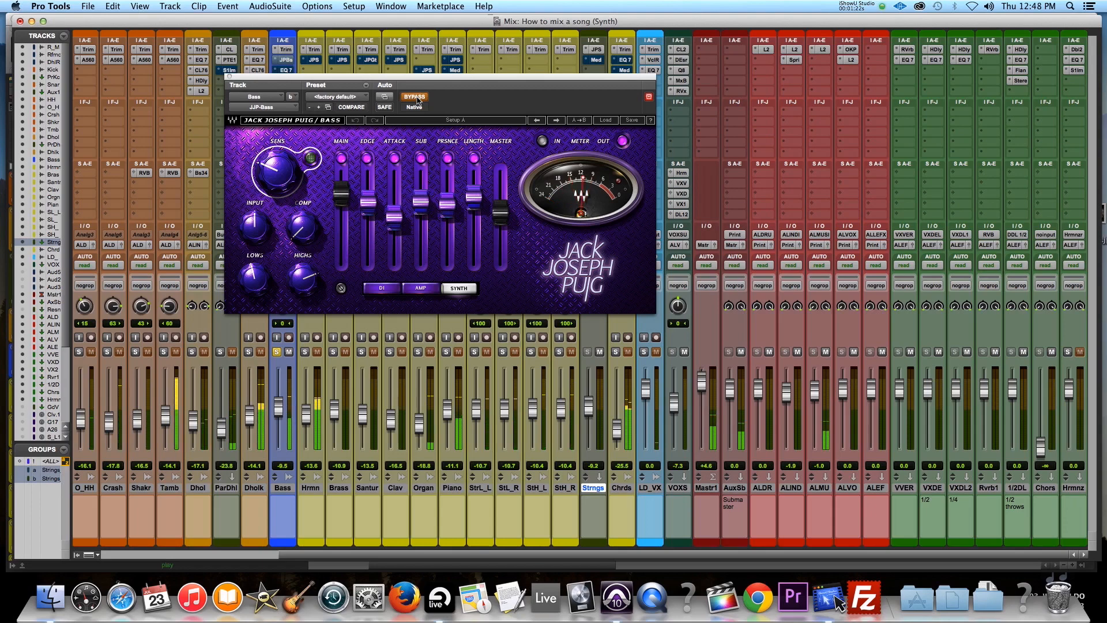
click(415, 97)
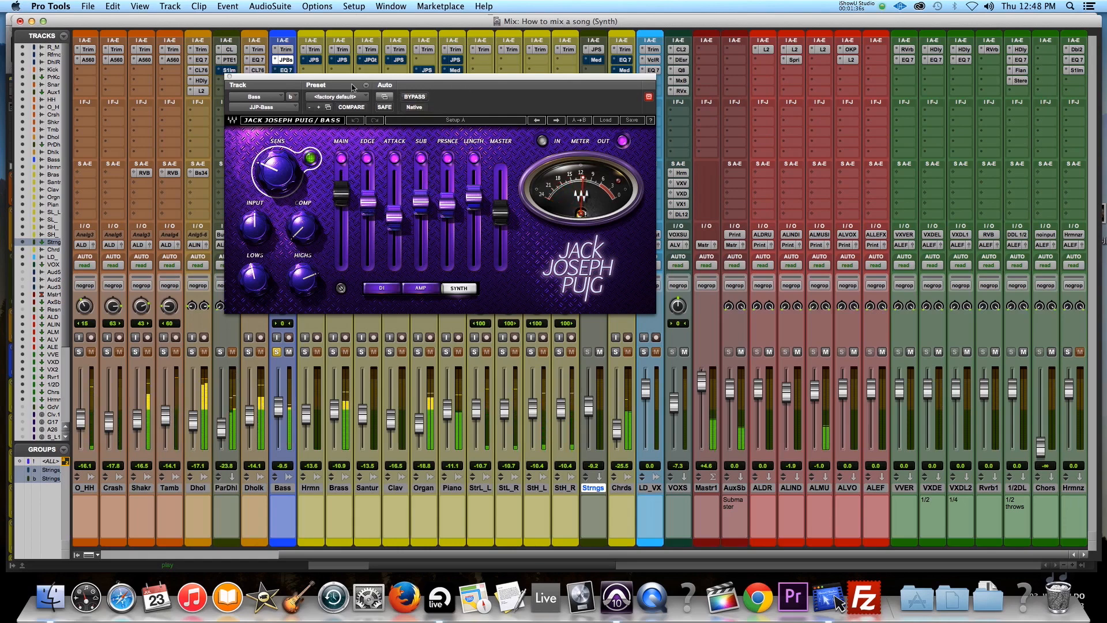
click(229, 77)
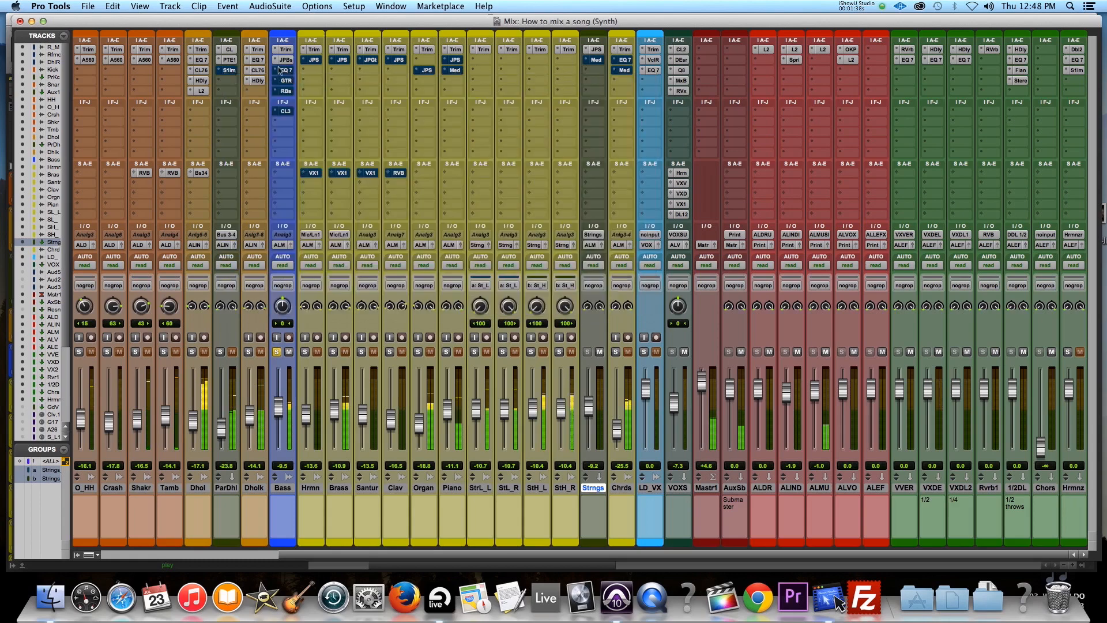
Activate the EQ3 7-Band insert on the Bass track by turning off its bypass, and close it
click(284, 70)
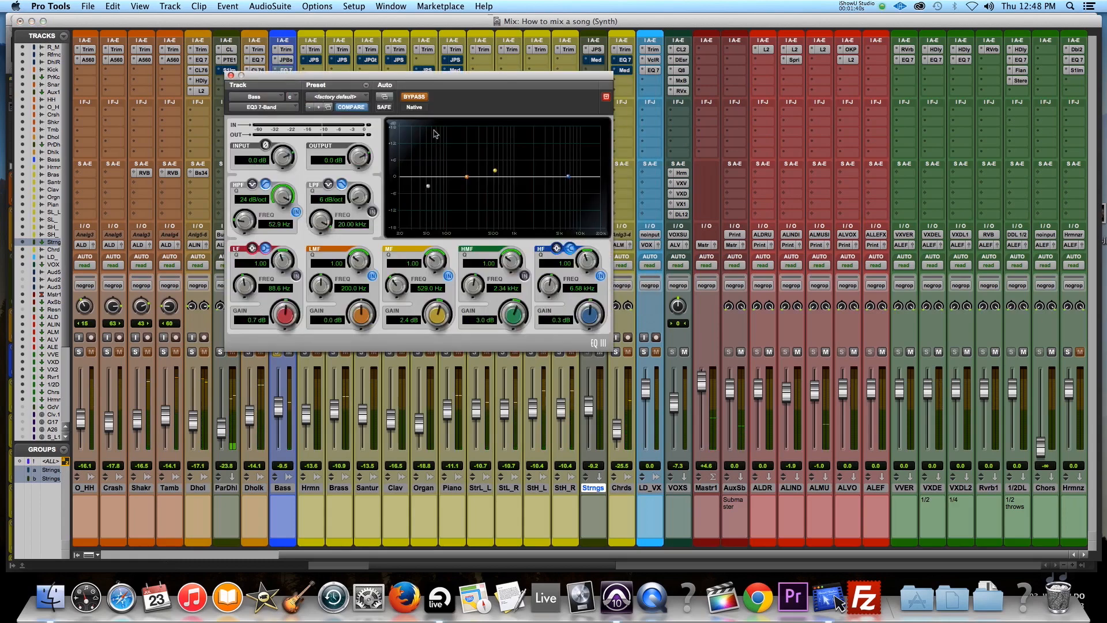
click(416, 97)
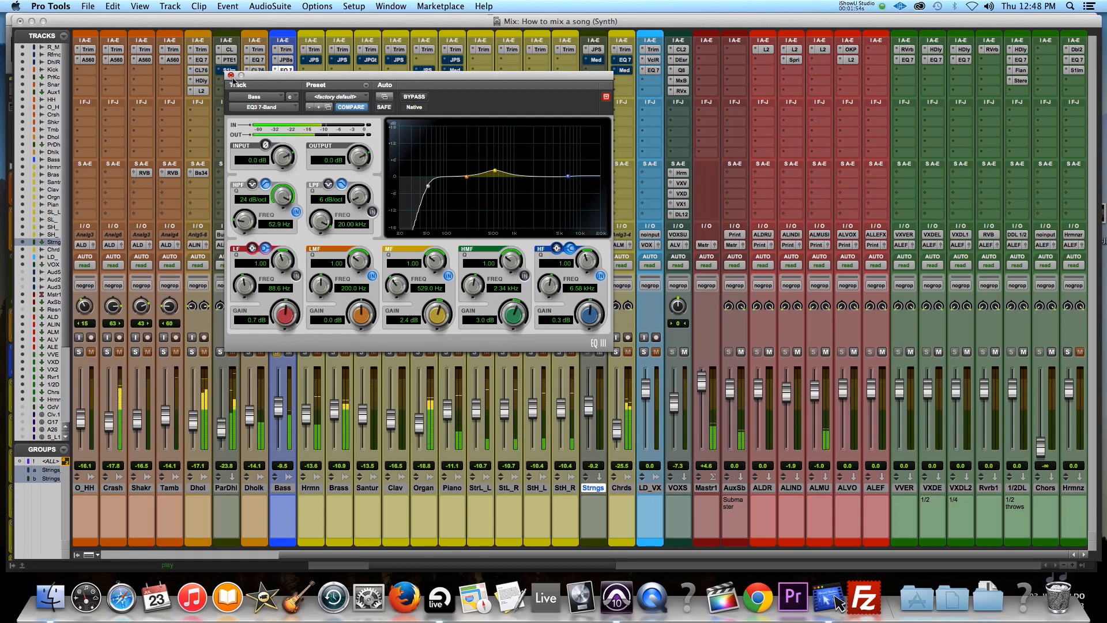
click(231, 76)
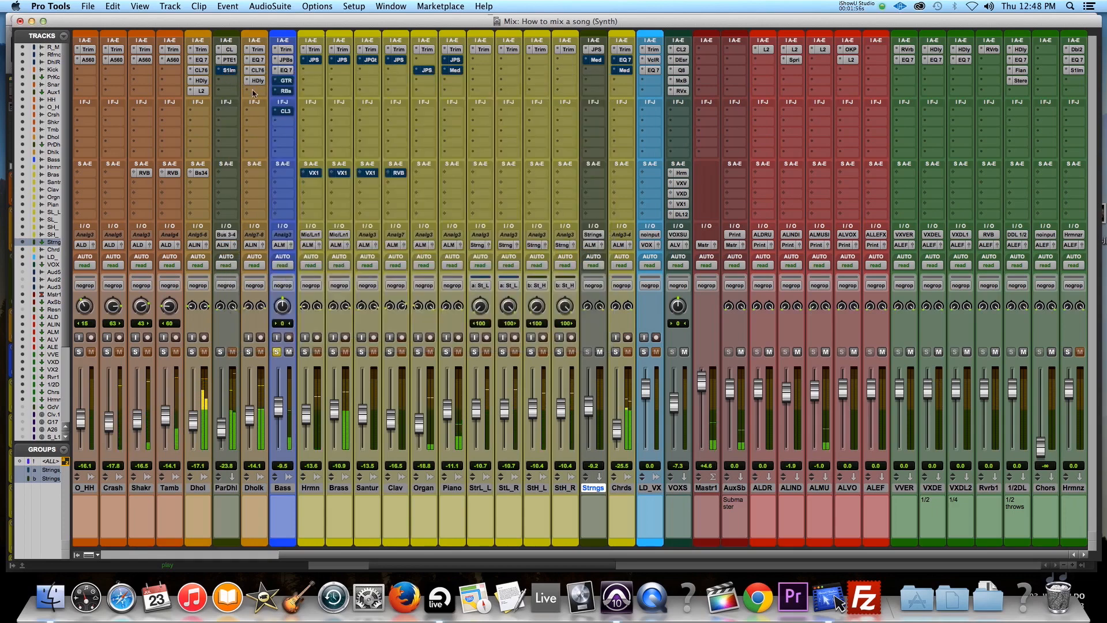
Compare the Bass track with and without the GTR Amp insert, leave the amp active and close it
click(285, 81)
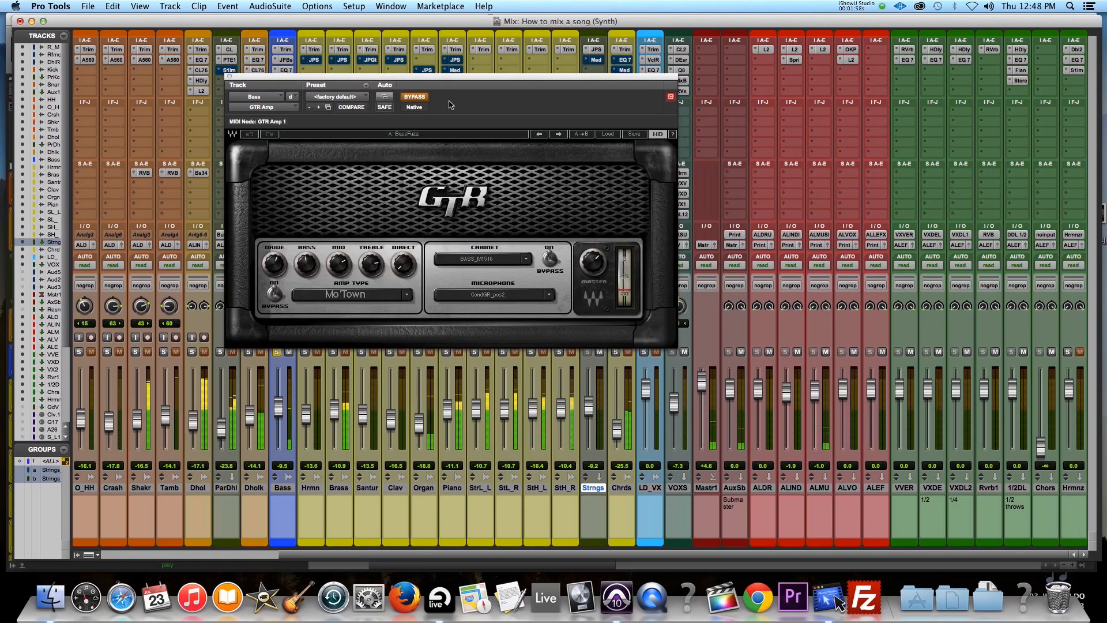
click(419, 99)
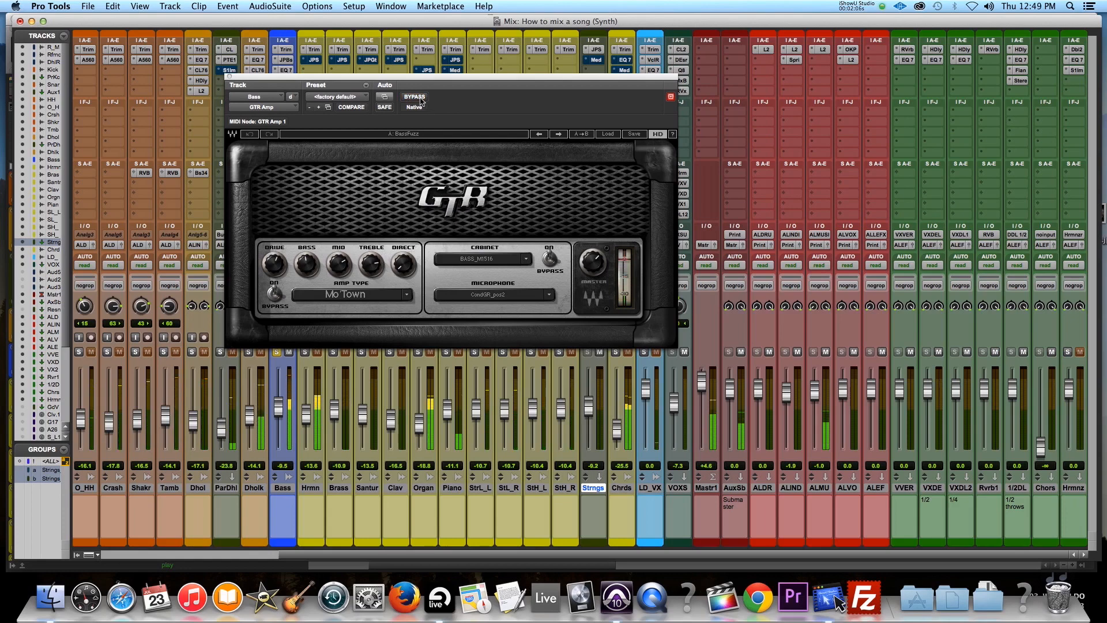
click(420, 98)
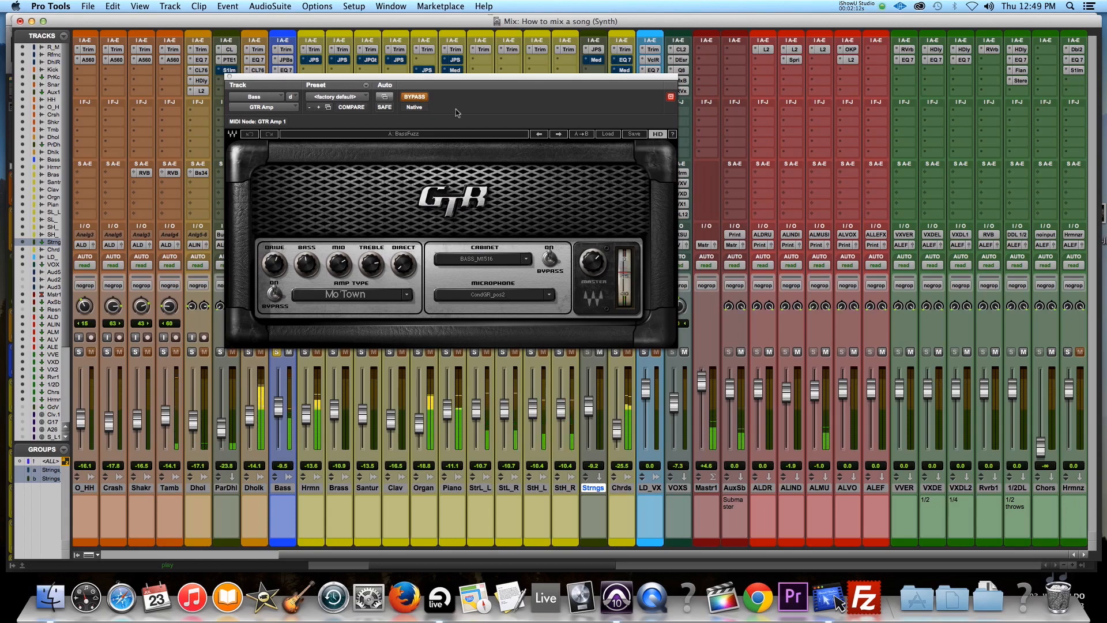
click(416, 98)
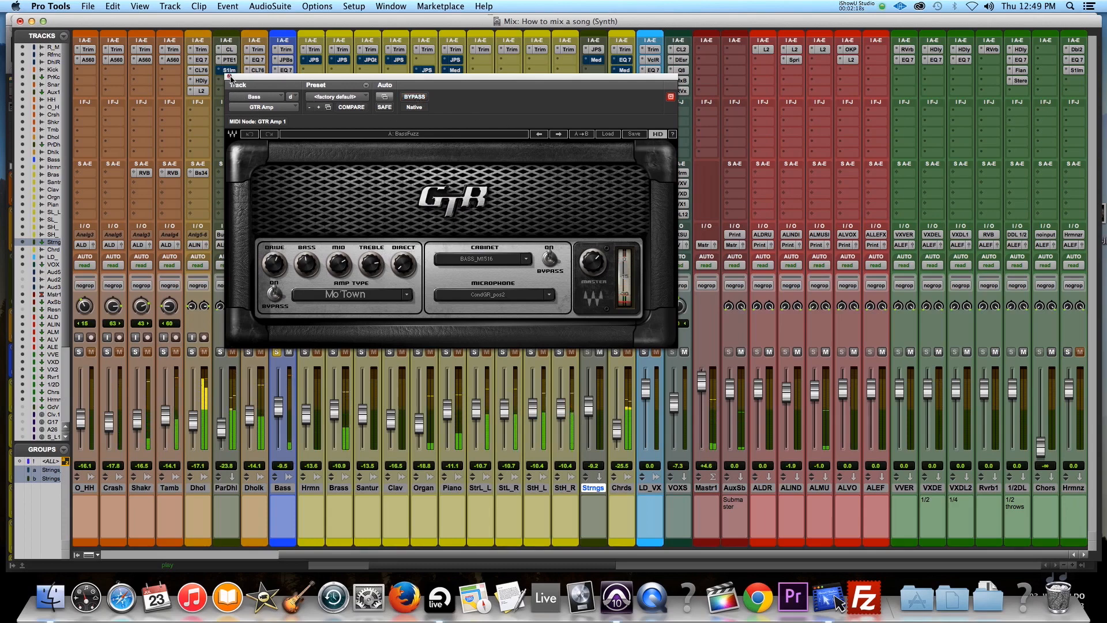
click(229, 76)
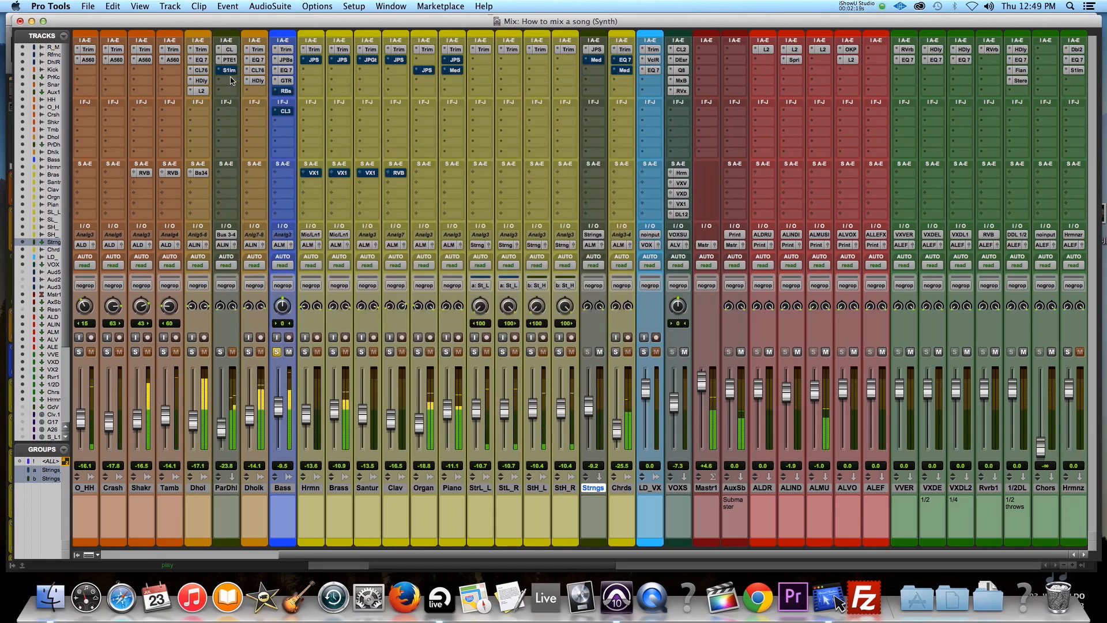
Compare the Bass track with and without the CLA-3A compressor, leave it active and close it
click(285, 112)
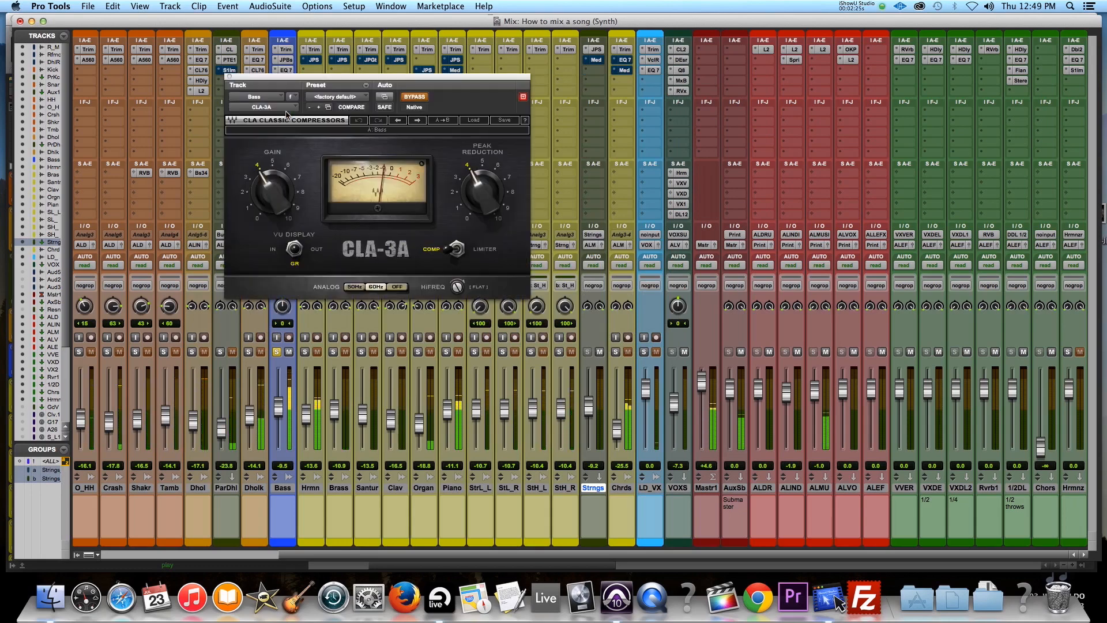
click(416, 98)
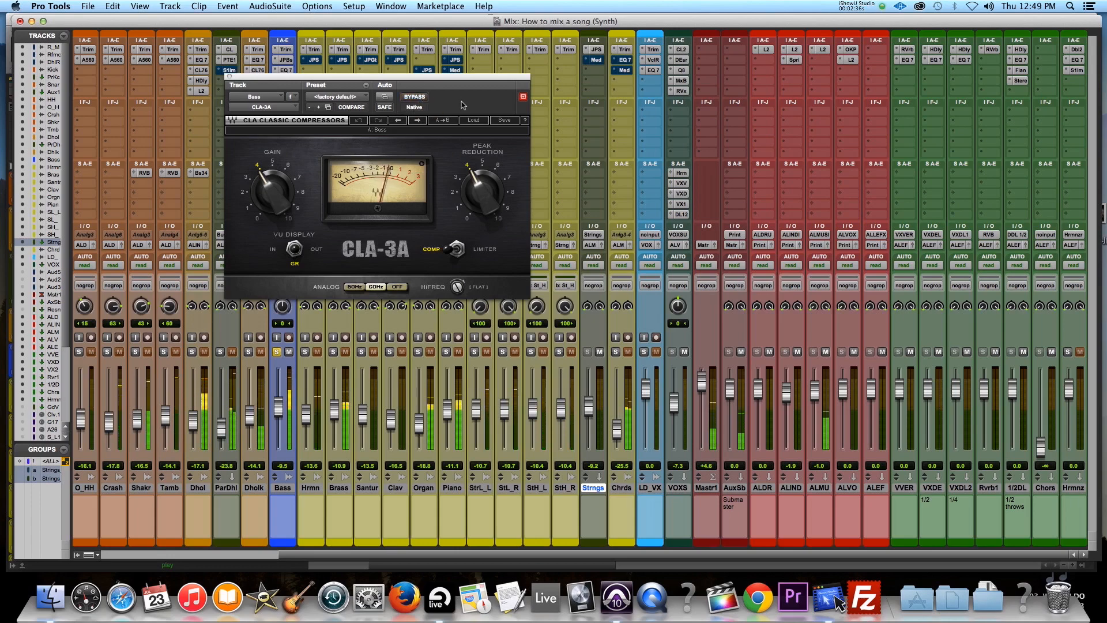
click(416, 98)
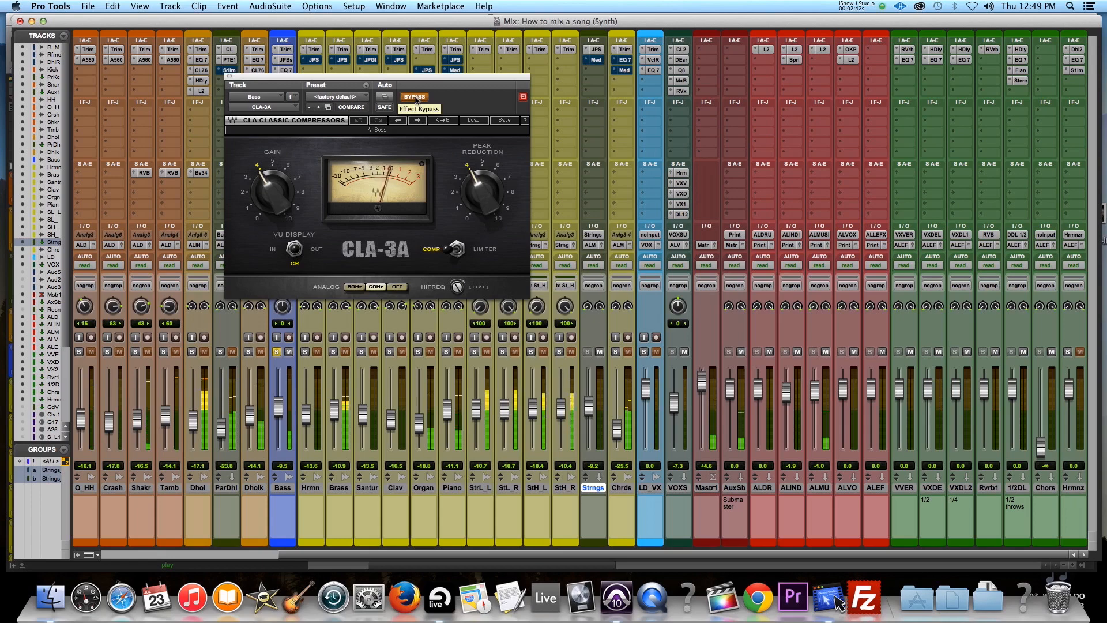
click(420, 97)
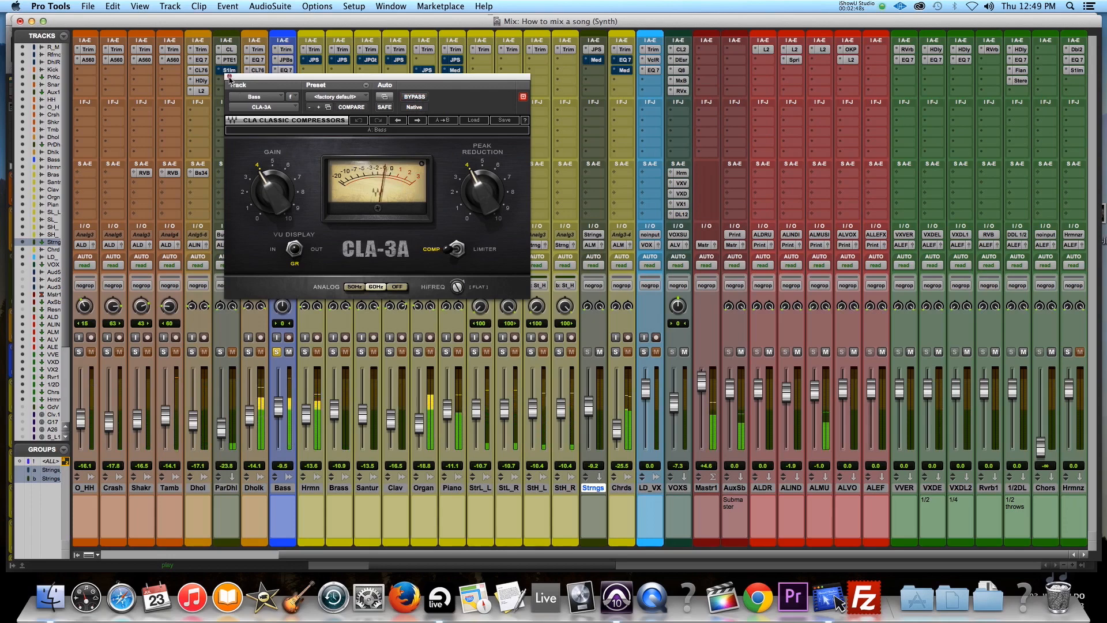
click(230, 76)
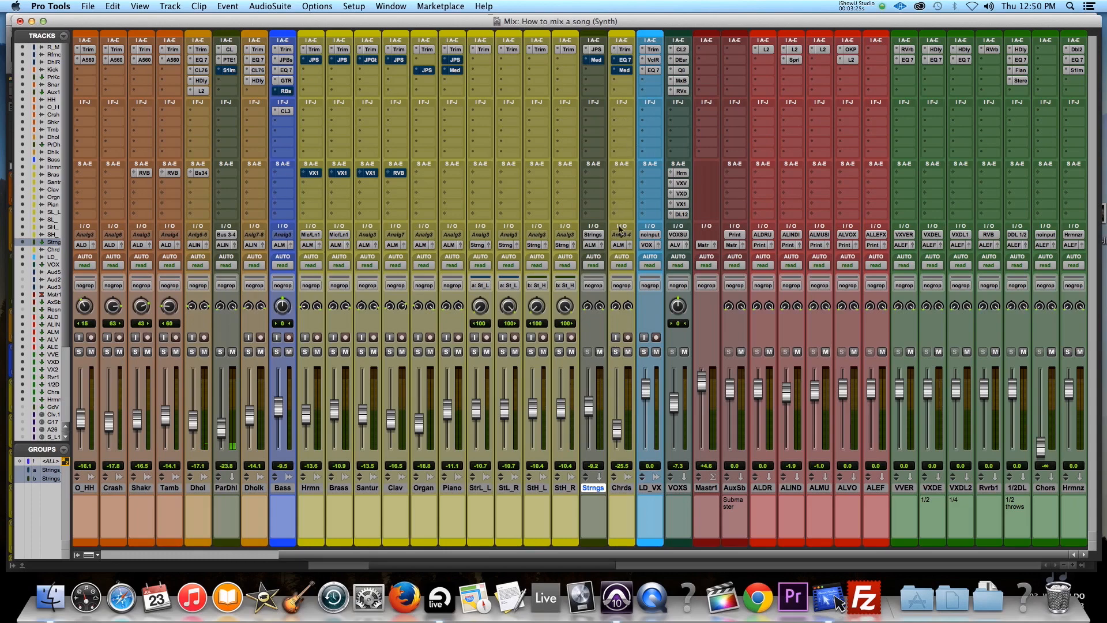
Play the soloed Chords track from the 1st Music Break and raise its fader to about -12.9 dB
key(super+equal)
key(space)
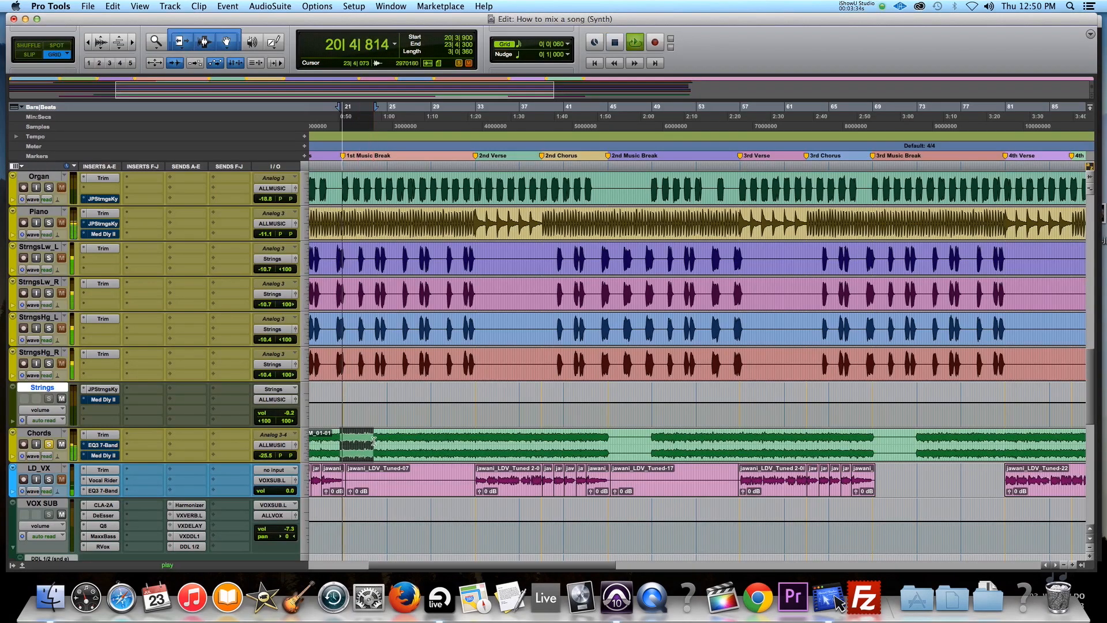
key(super+equal)
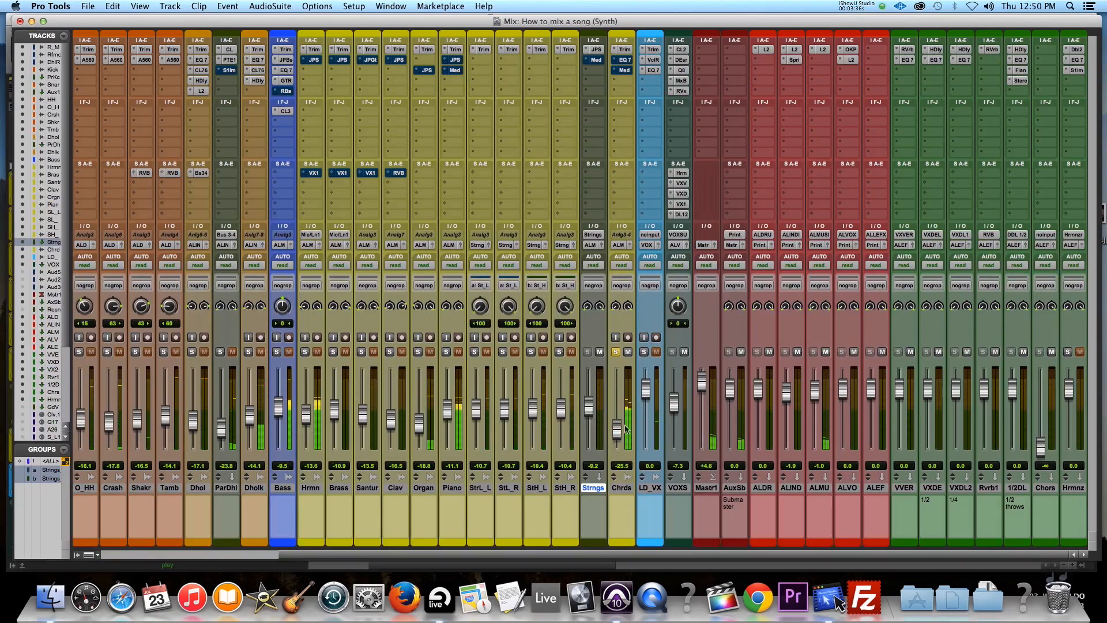
drag(618, 431, 617, 420)
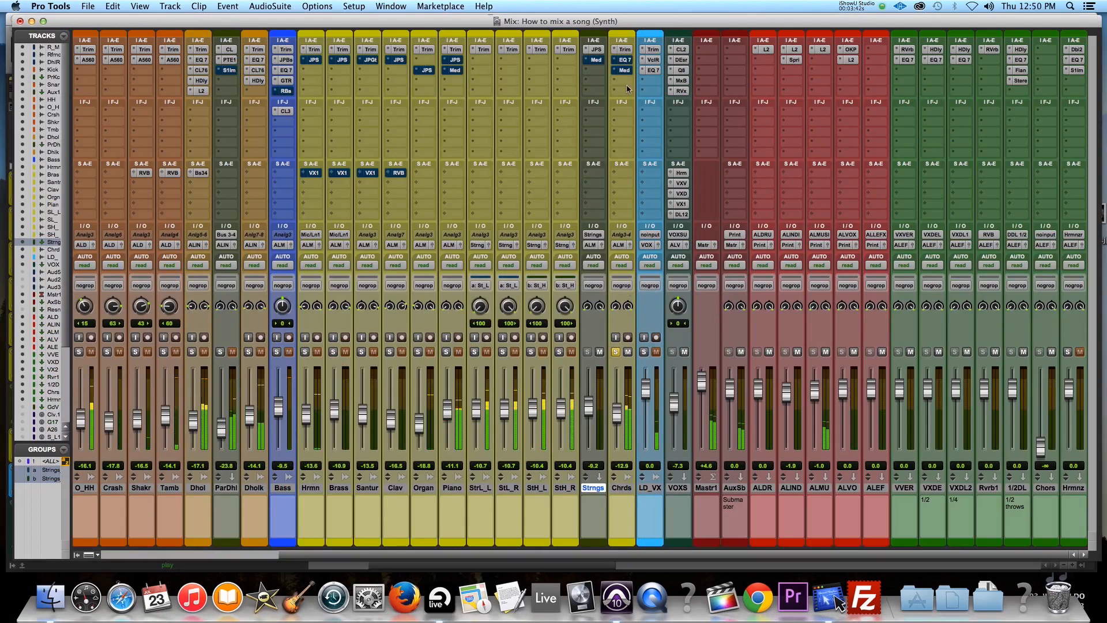
Compare the Chords track with and without its EQ3 7-Band insert, leave the EQ active and close it
click(625, 60)
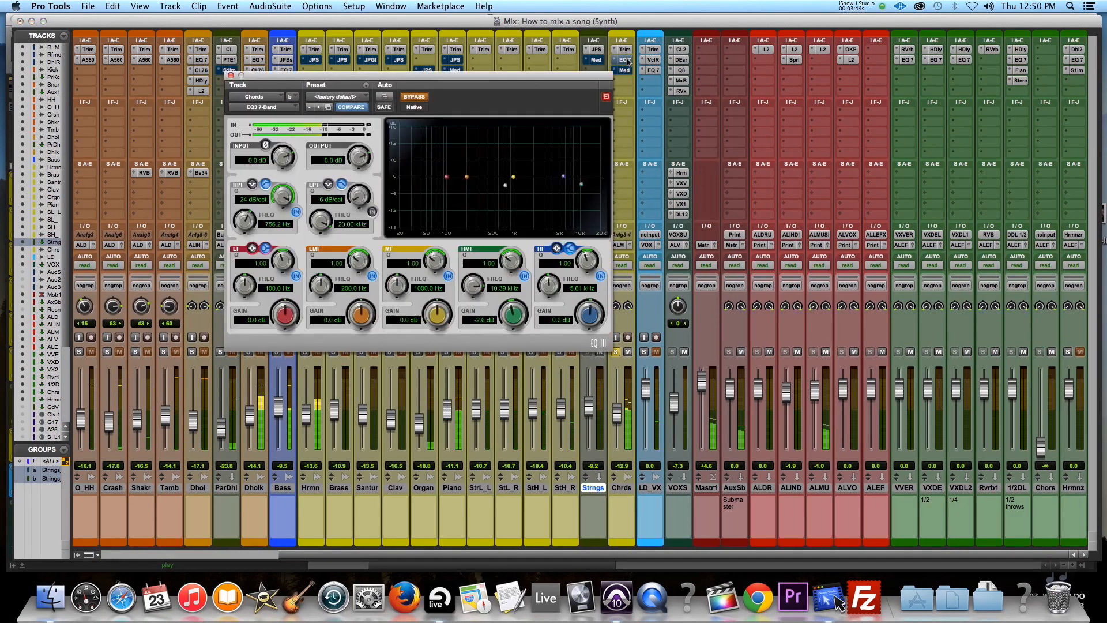
click(421, 100)
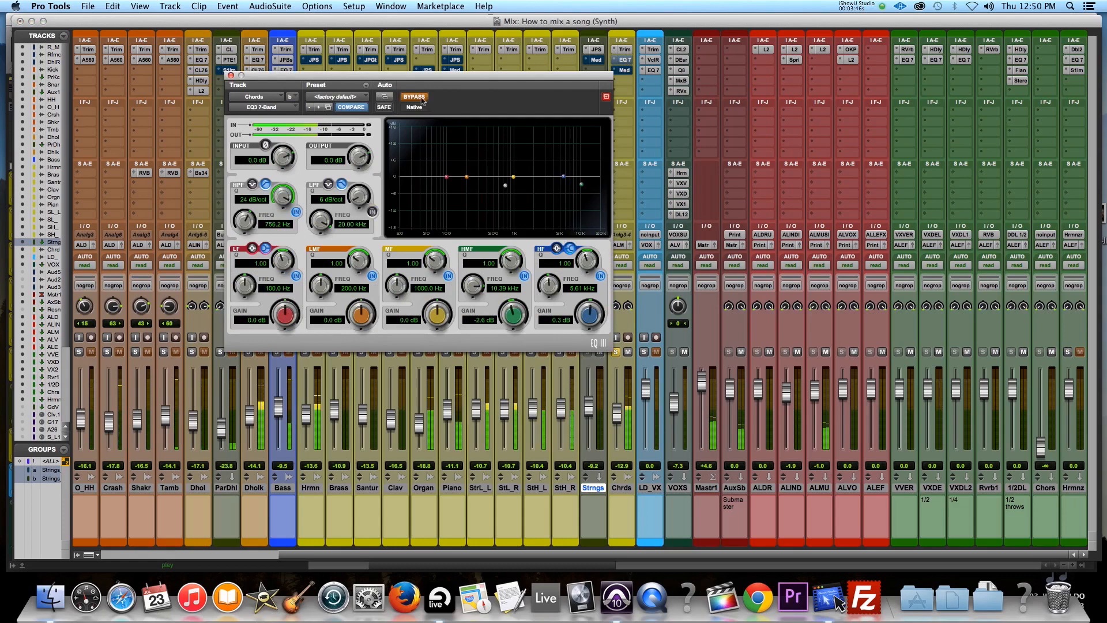
click(422, 101)
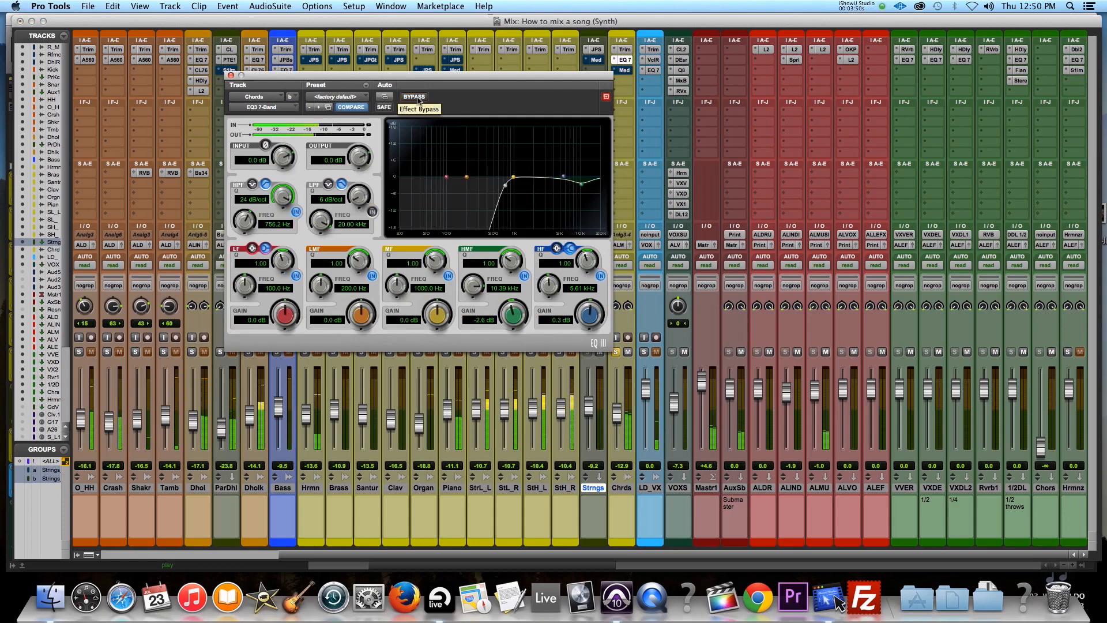
click(419, 100)
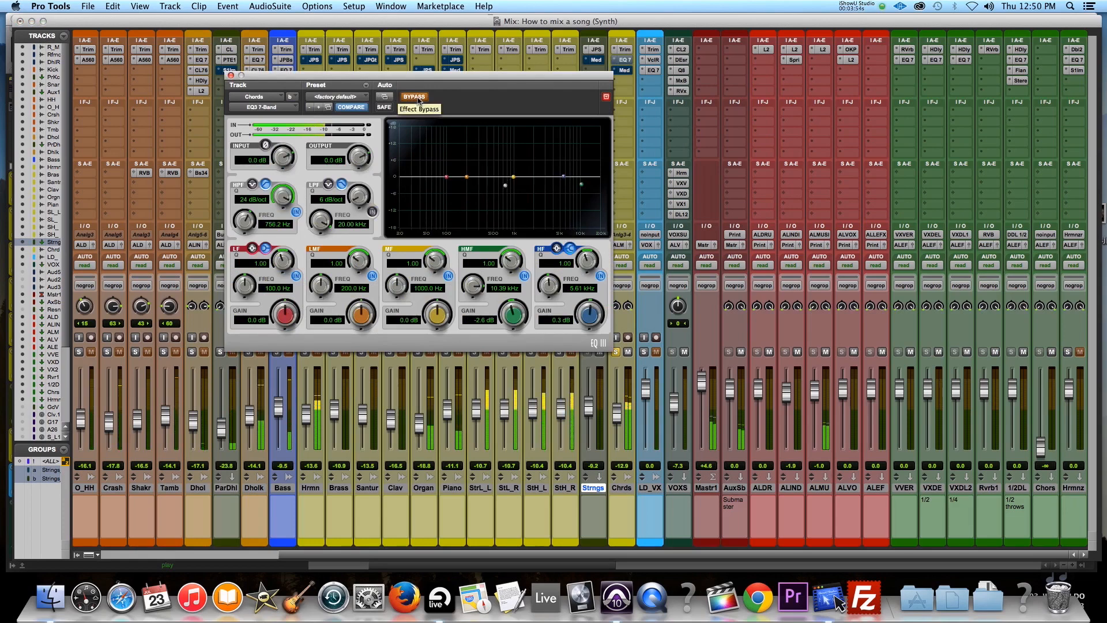
click(414, 97)
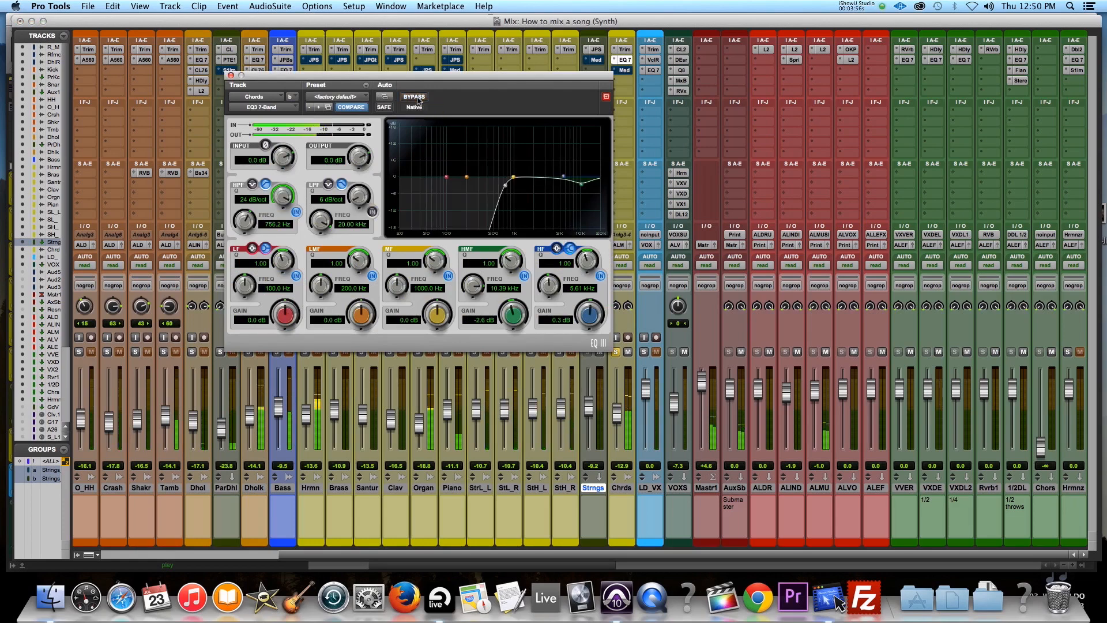
click(624, 59)
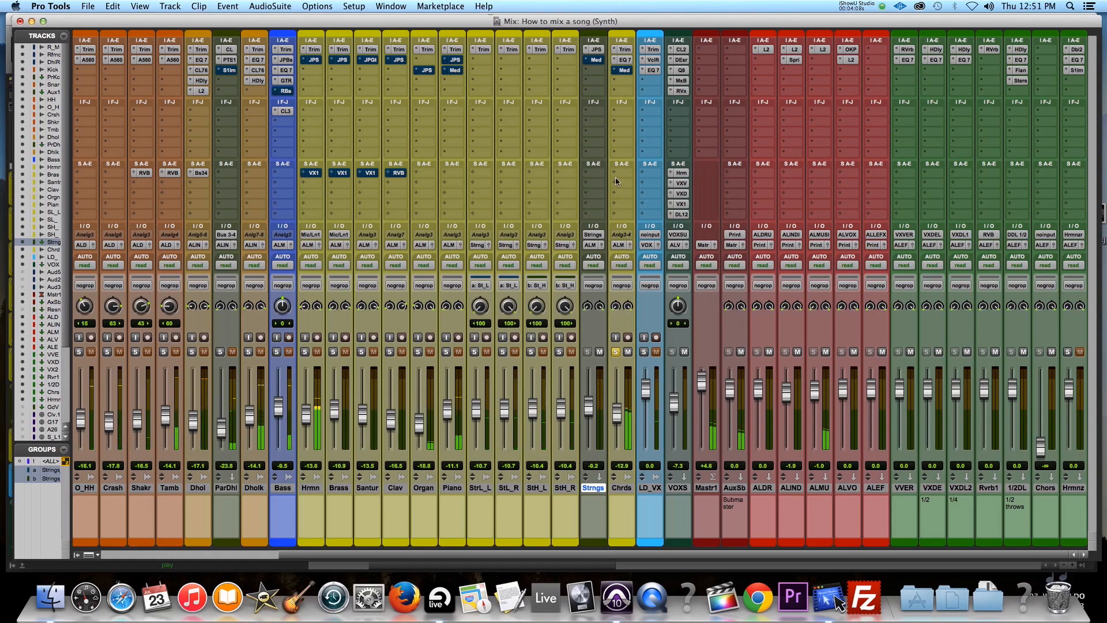
Compare the Chords track with and without the Medium Delay II insert, leave the delay active and close it
click(626, 70)
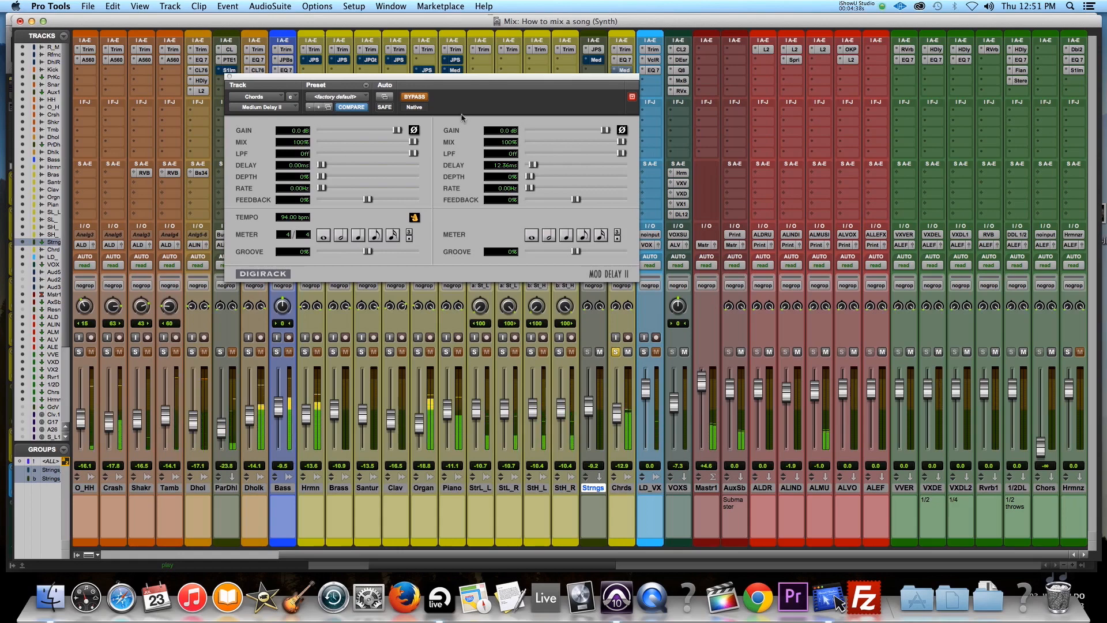
click(414, 97)
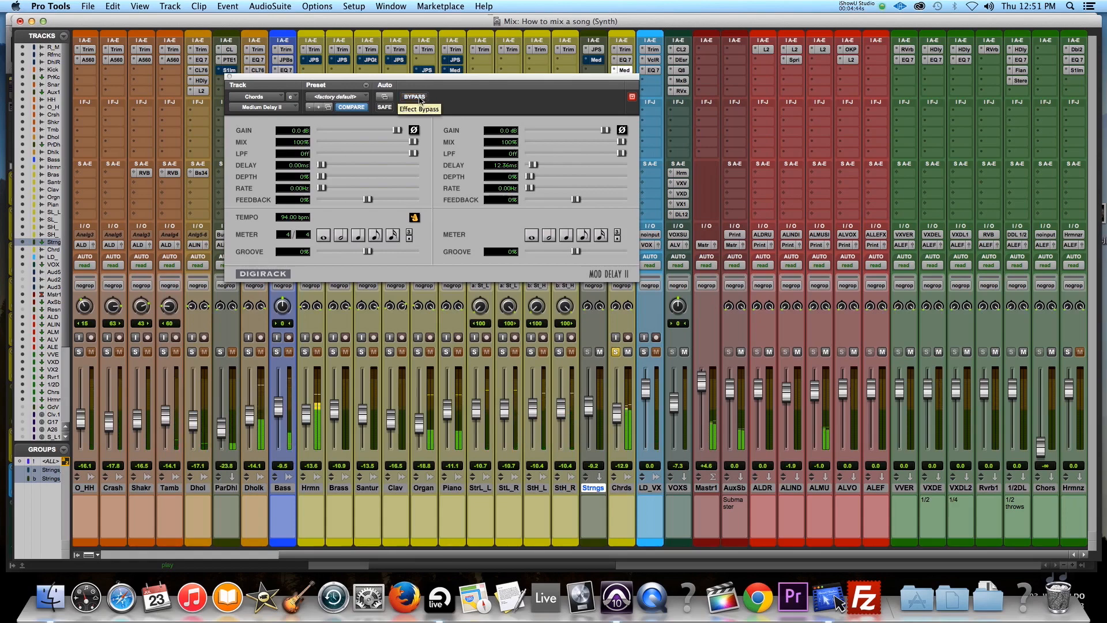
click(420, 100)
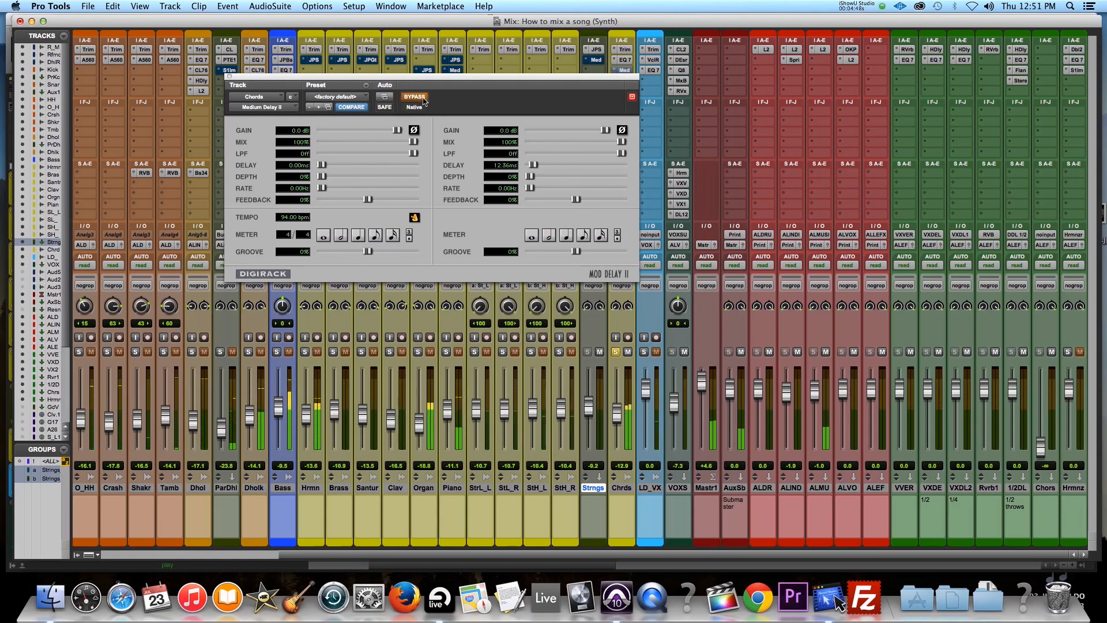
click(423, 101)
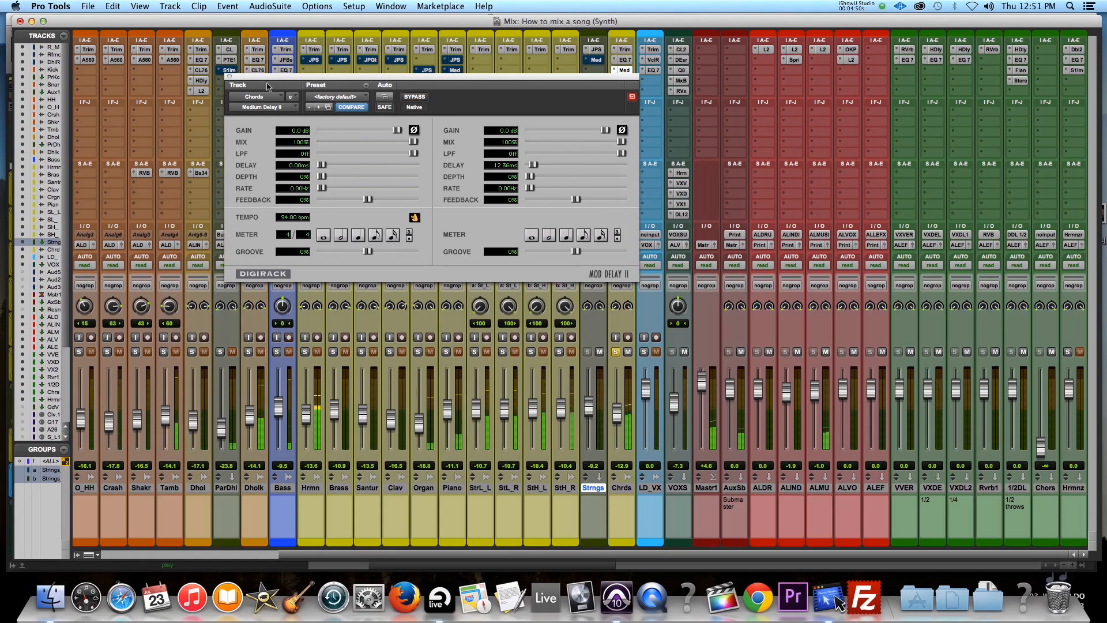
click(229, 76)
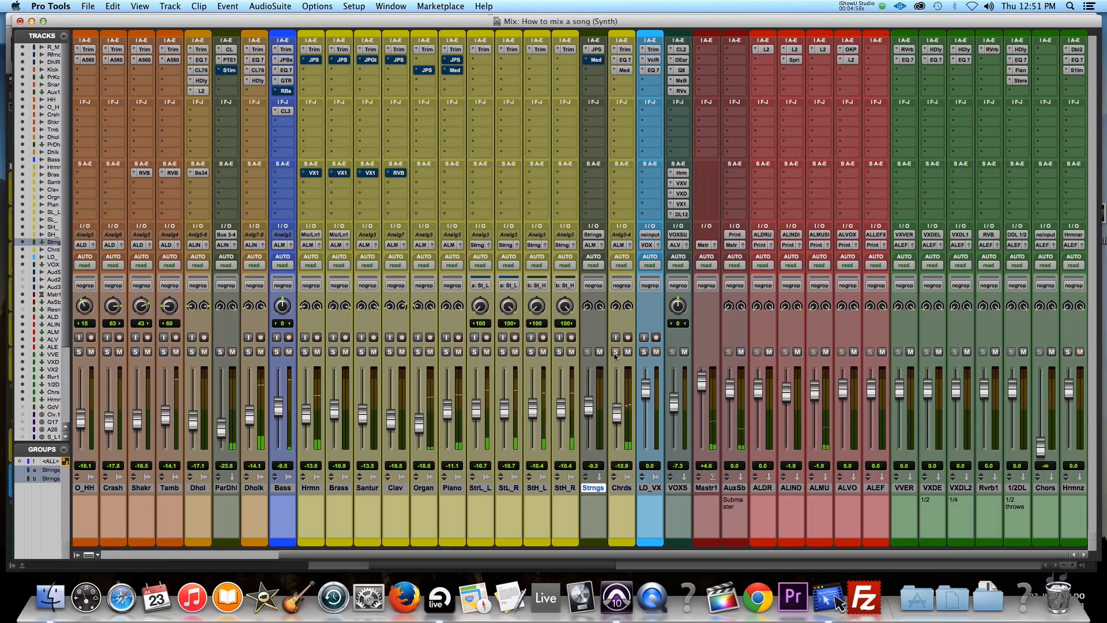
Move the solo from Chords to the Strings bus with its low and high string tracks, and play them back
click(615, 351)
click(588, 351)
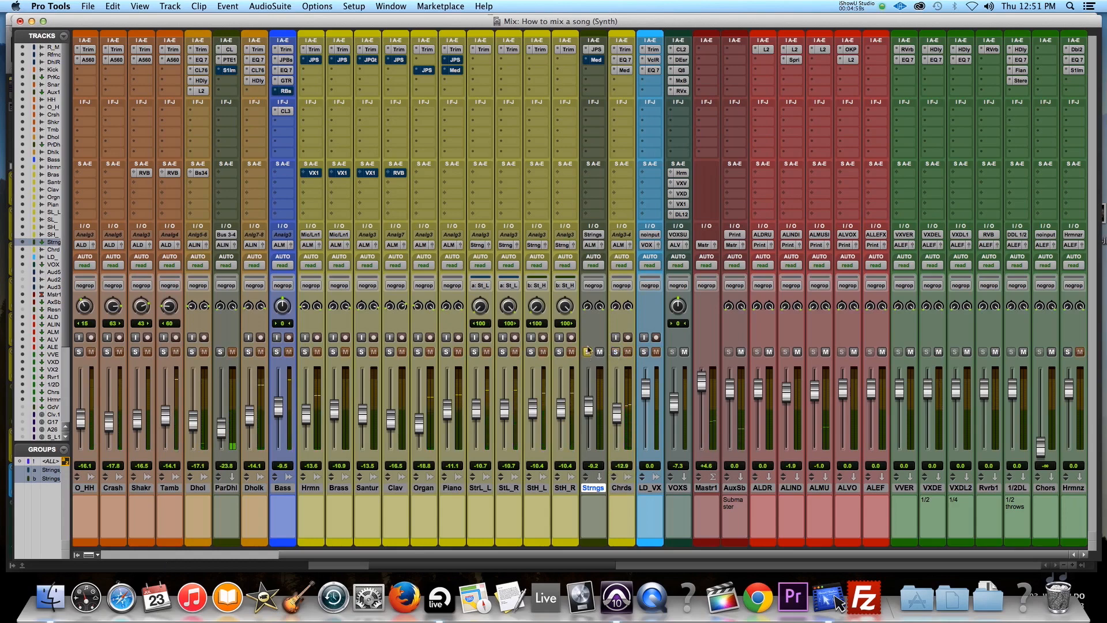
click(531, 353)
click(503, 352)
key(space)
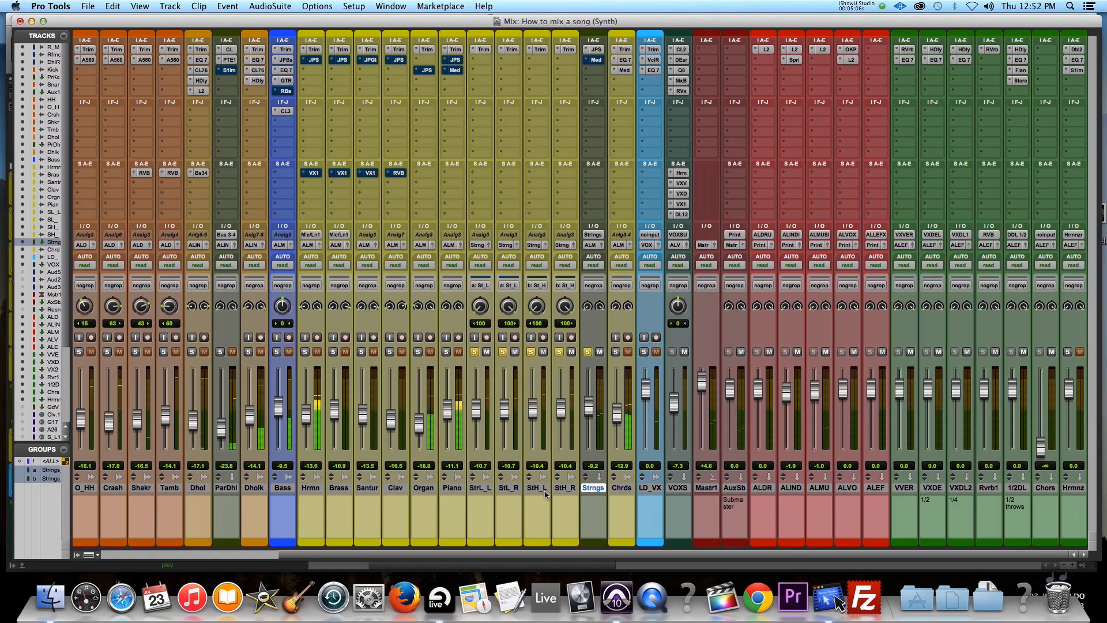
click(531, 352)
click(531, 352)
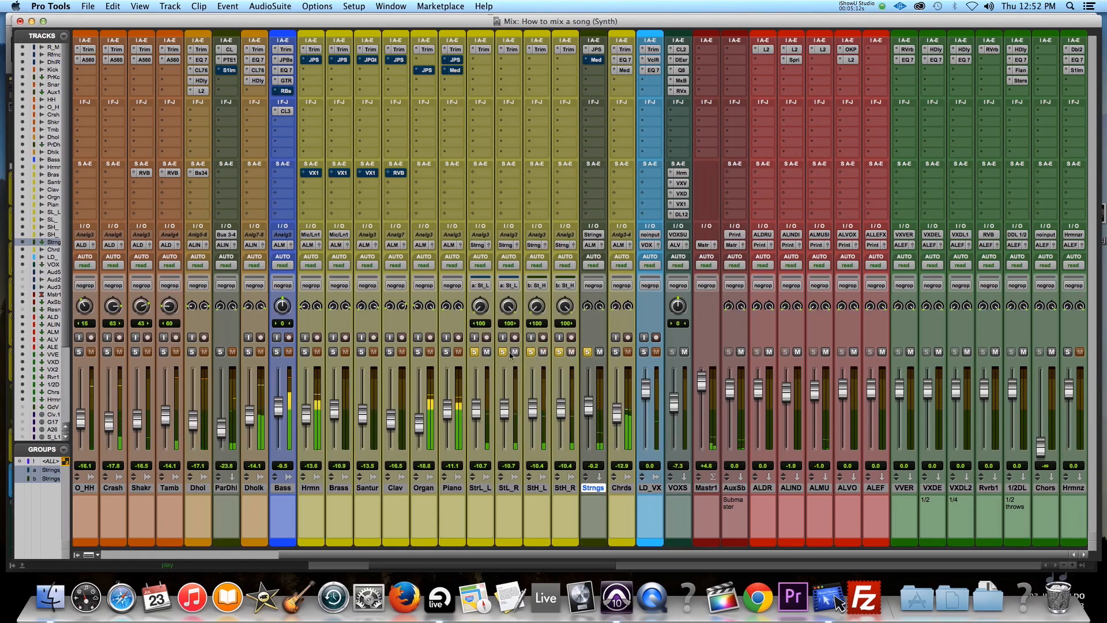
Audition the soloed strings without and with StrL_R, compare the Strings bus with and without JJP-Strings-Keys, then leave that insert active and close it
click(503, 352)
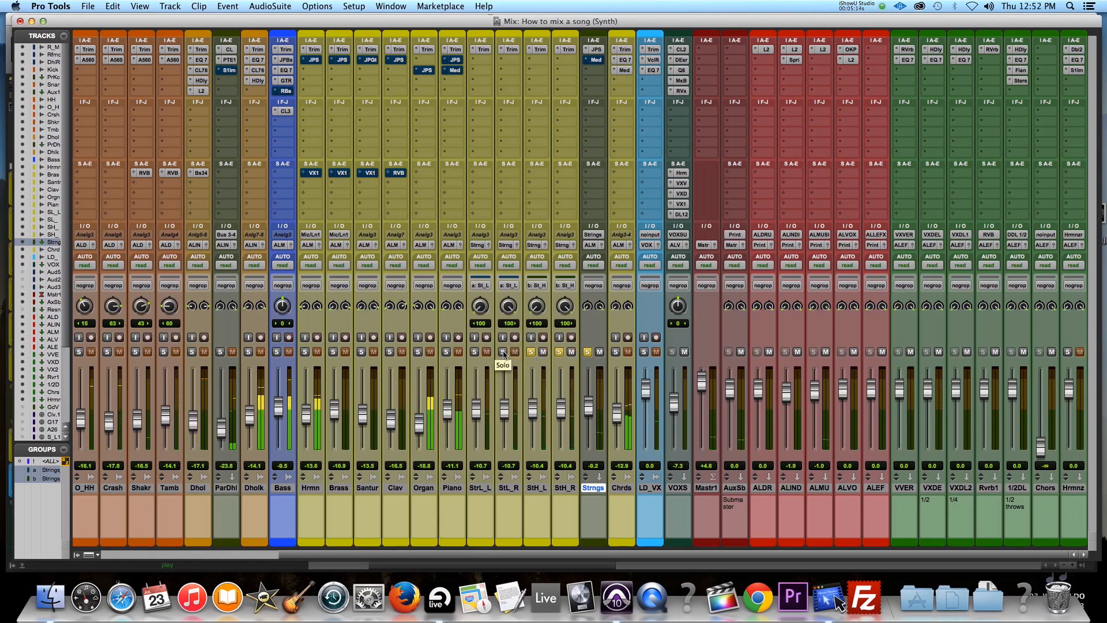
click(503, 352)
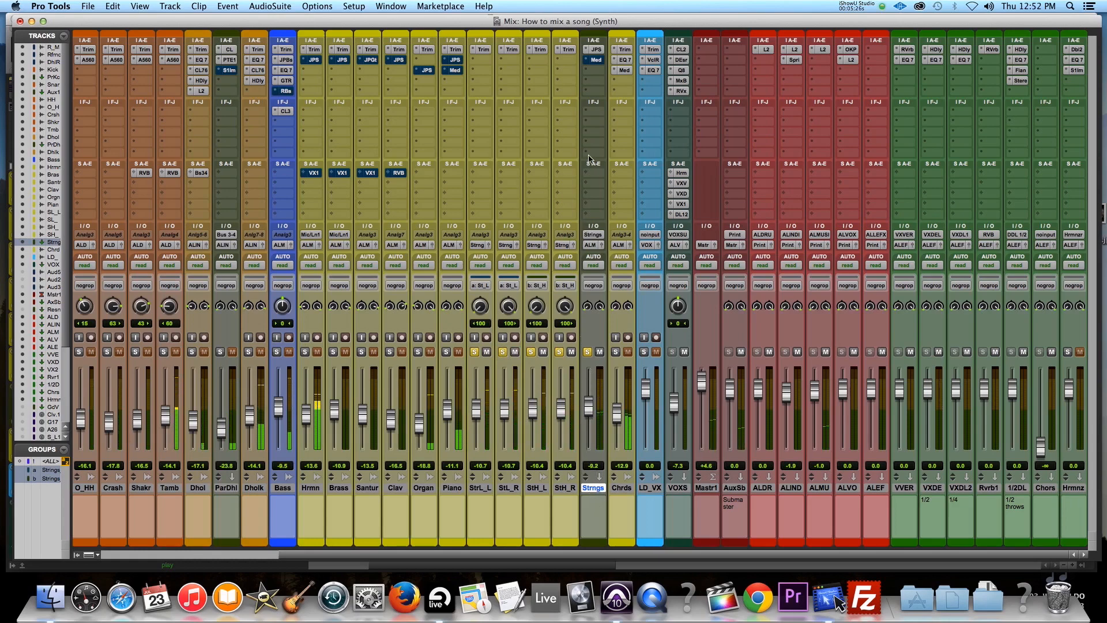
click(596, 50)
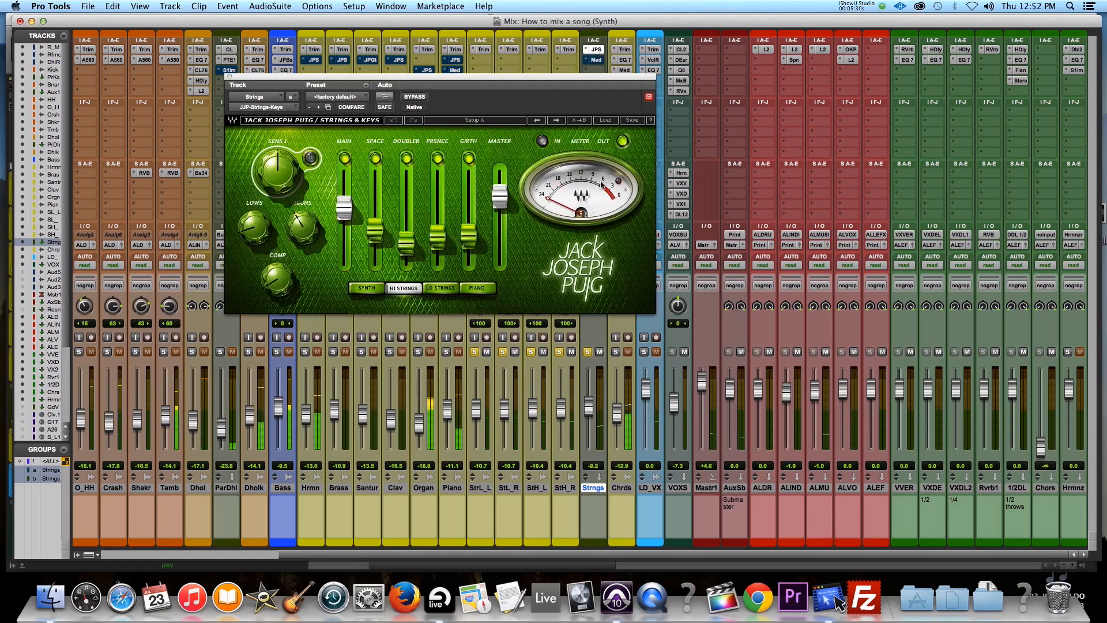
click(414, 98)
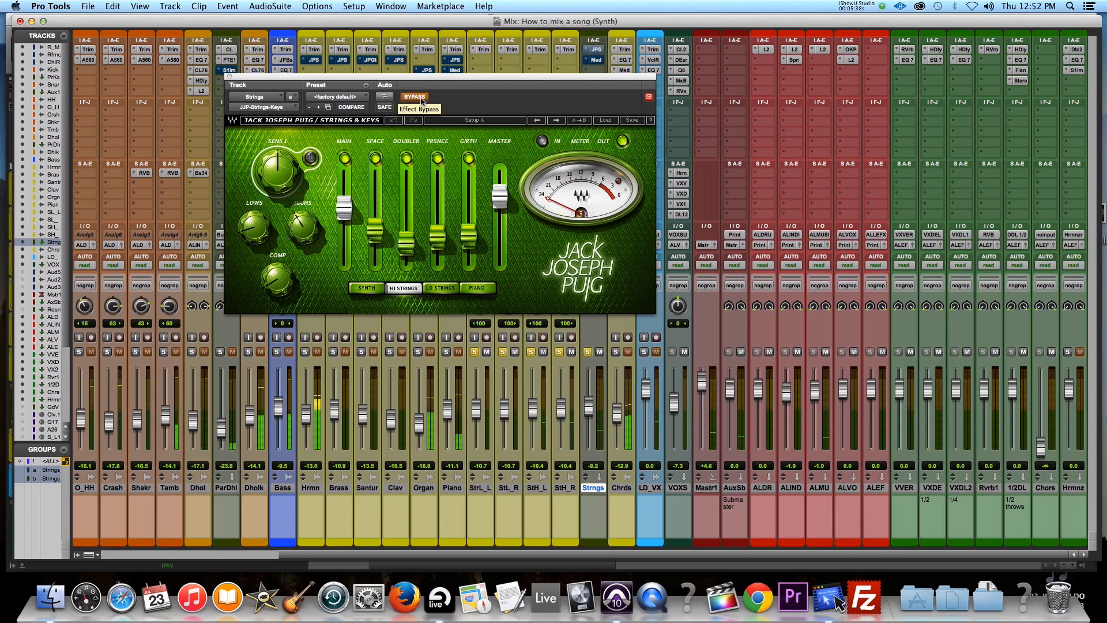
click(415, 98)
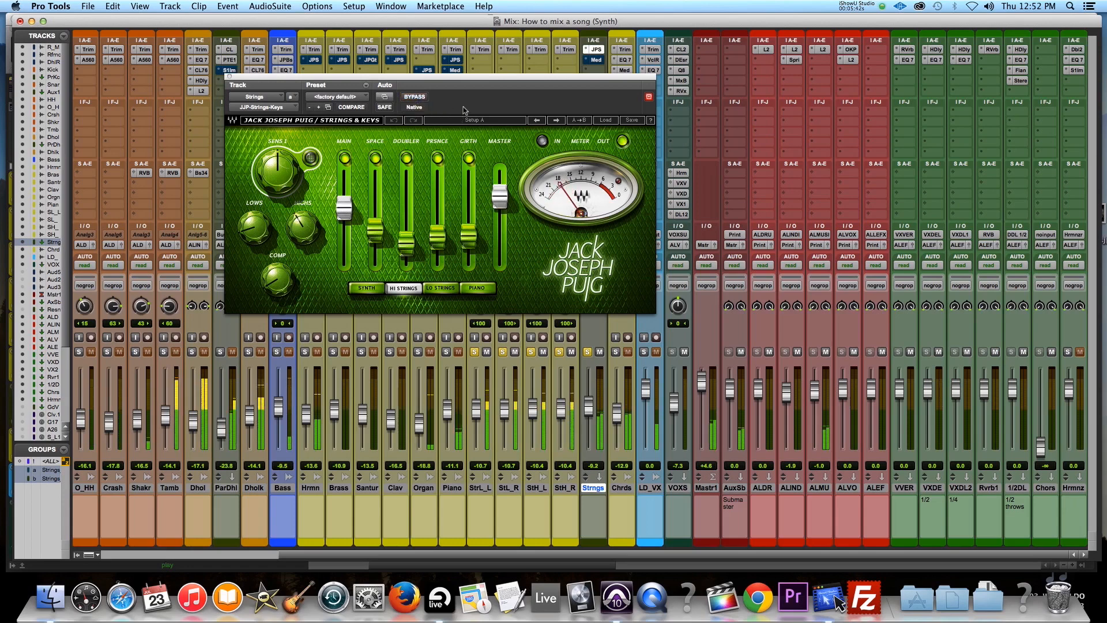
click(230, 76)
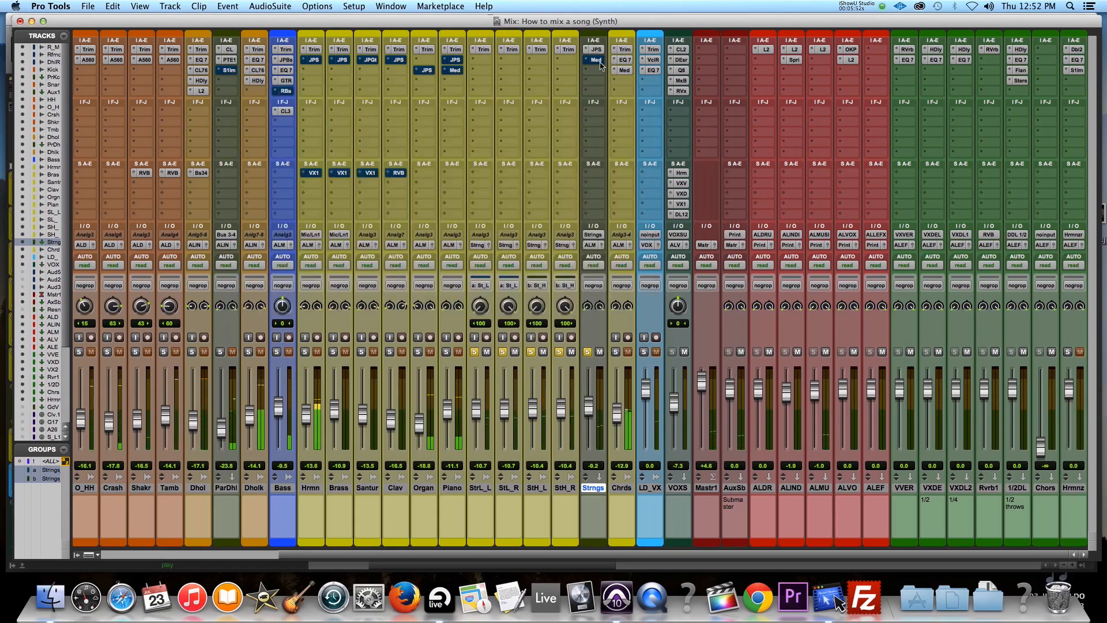
Compare the Strings bus with and without its Medium Delay II insert, leave the delay active and close it
click(597, 60)
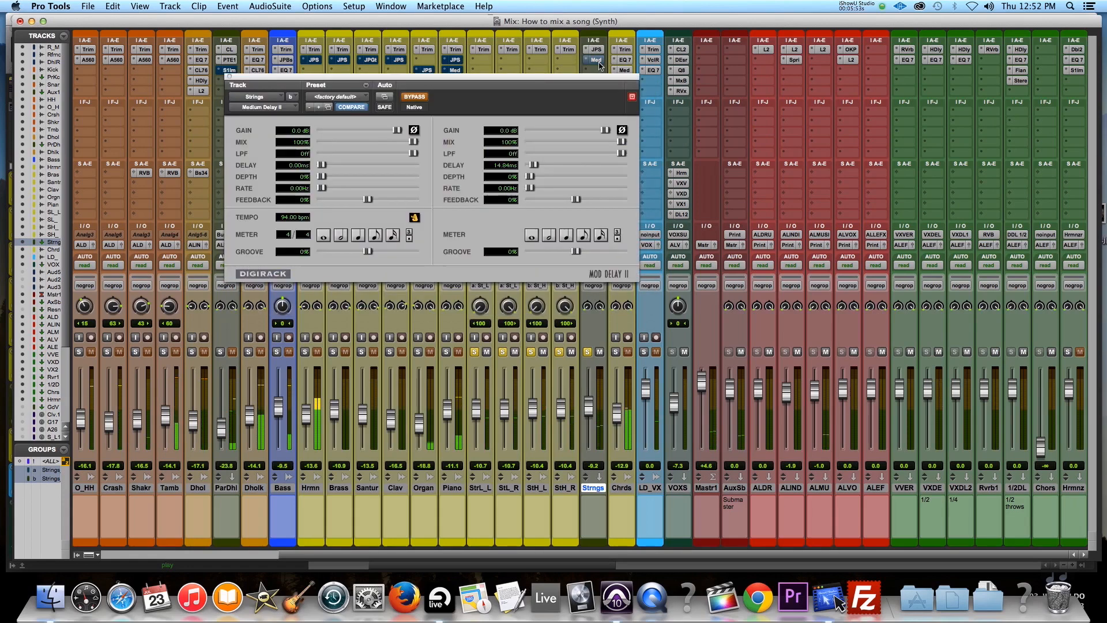
click(421, 99)
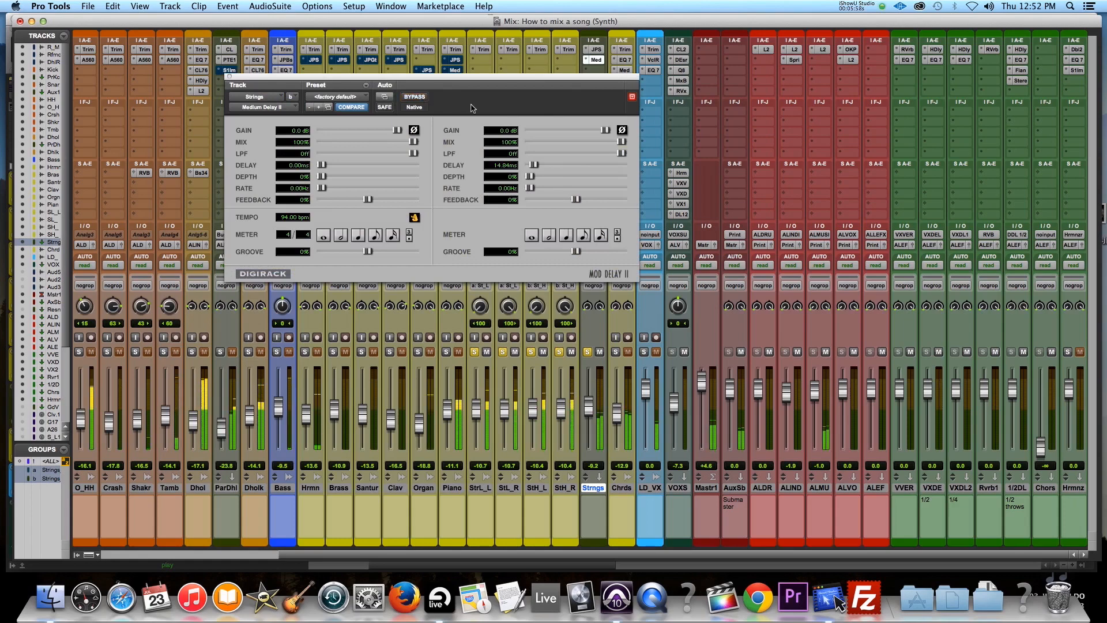
click(422, 101)
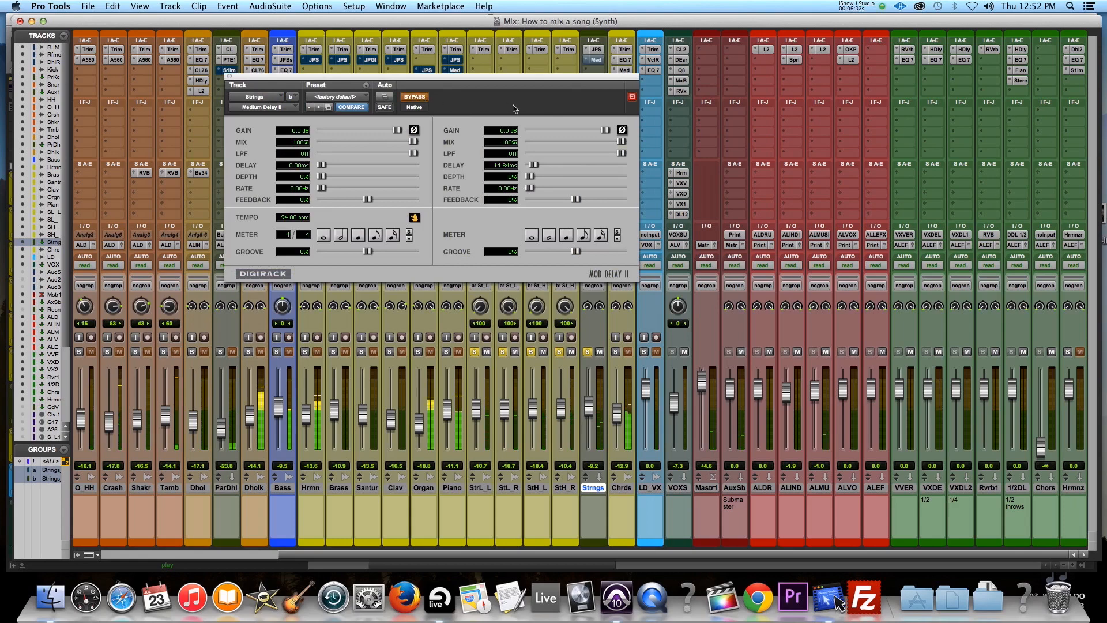
click(414, 100)
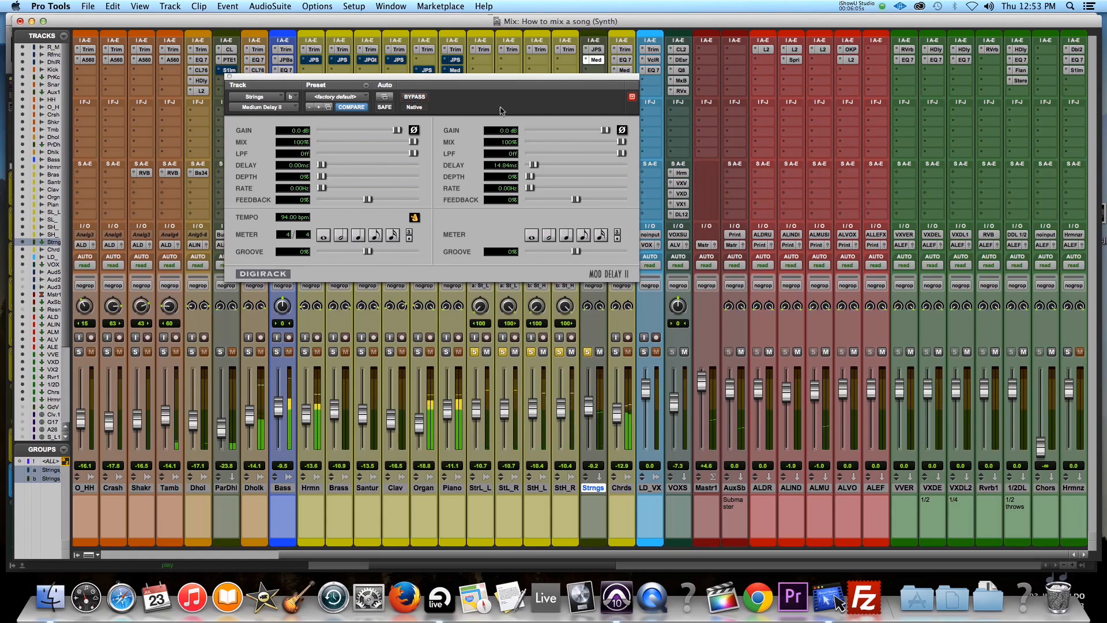
click(229, 76)
Lower the Chords fader to about -19.5 dB and move the solo from the strings to the Piano and Chords tracks
drag(611, 424, 611, 436)
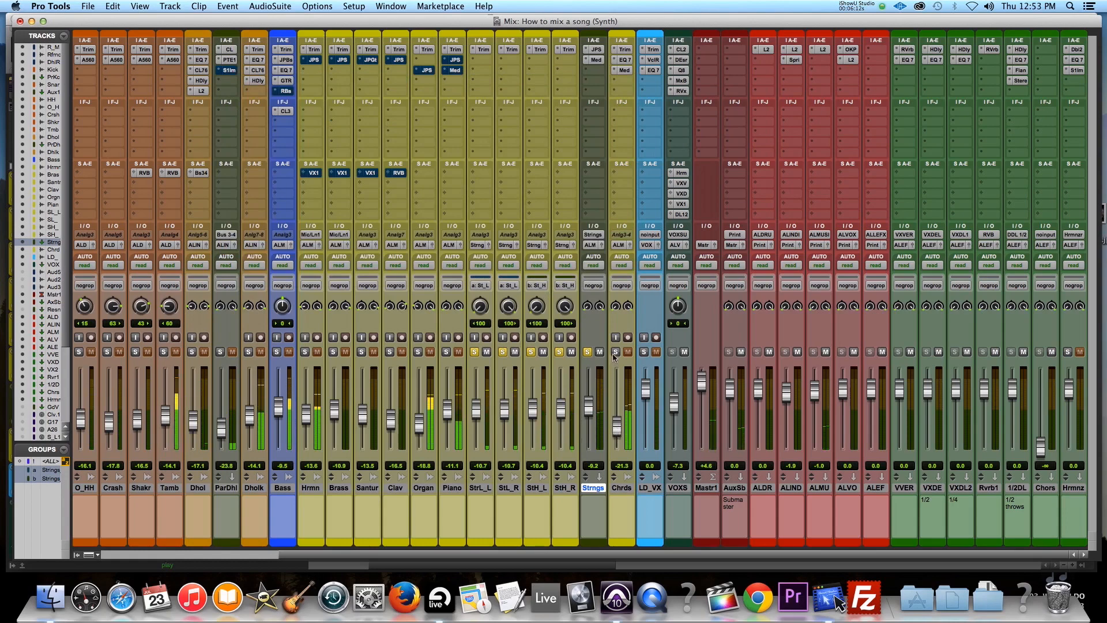
drag(621, 432, 622, 429)
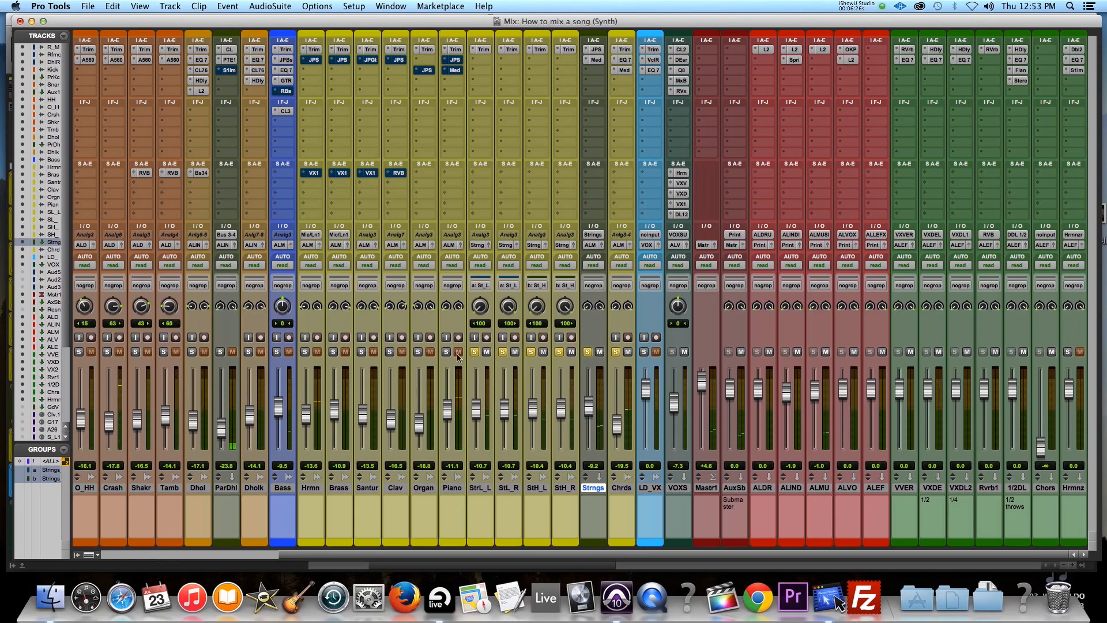
click(474, 351)
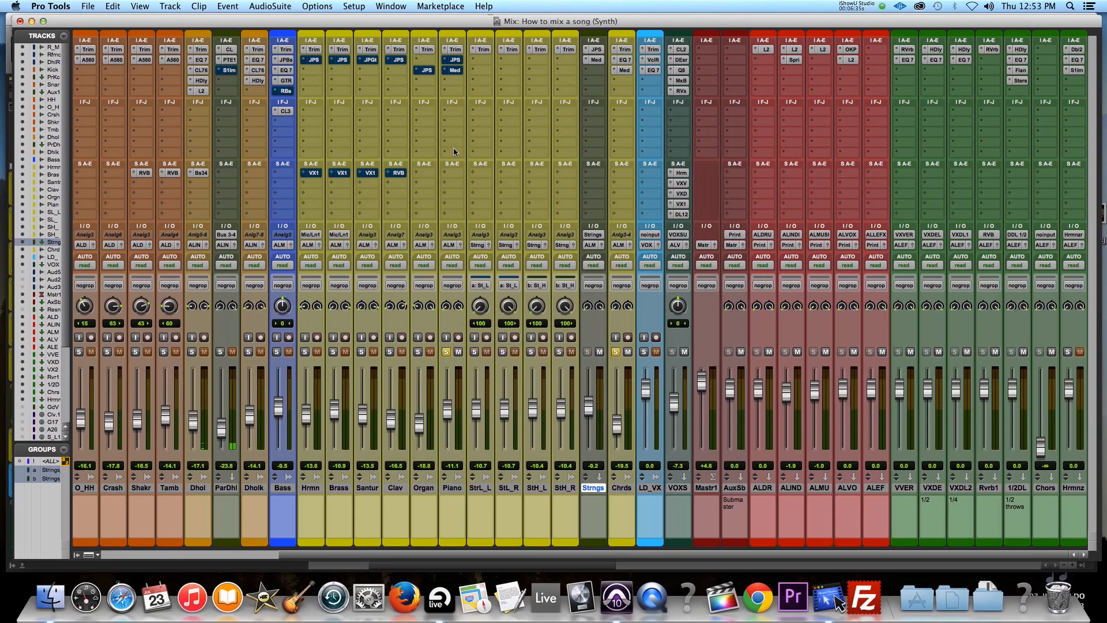
Play the Piano passage selected from about bar 26 to bar 29 and activate the track's bypassed JJP-Strings-Keys insert
click(454, 60)
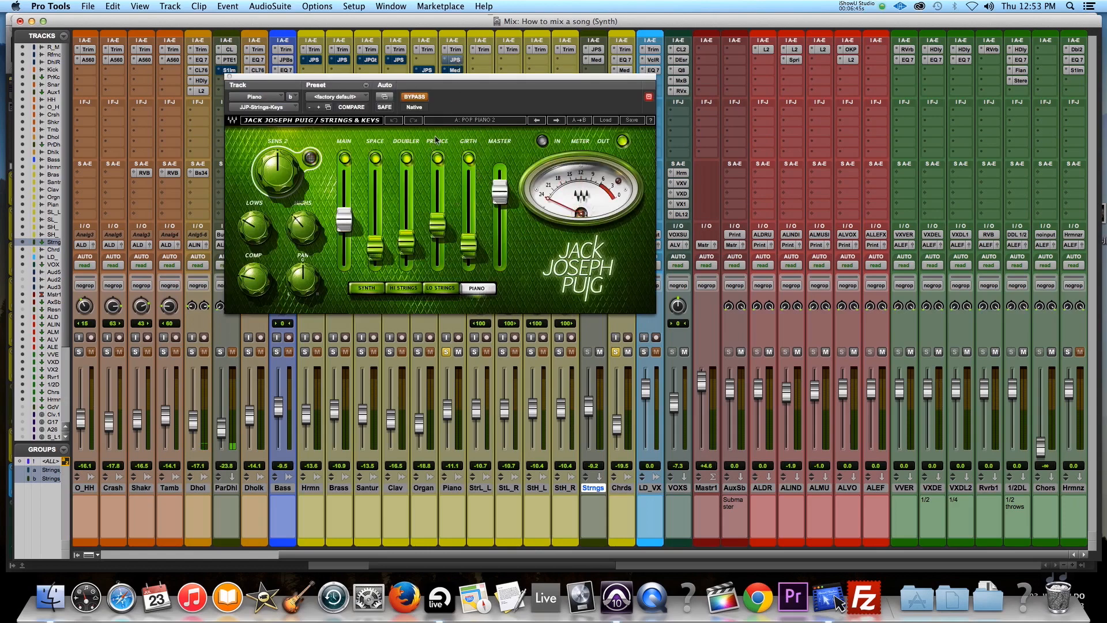
key(super+equal)
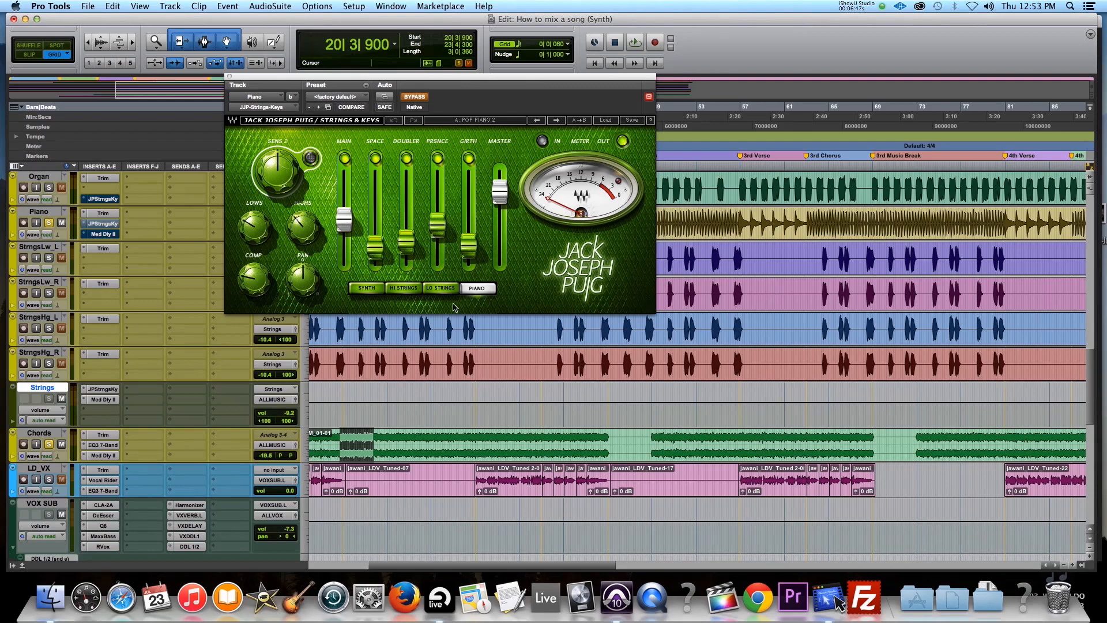
scroll(462, 376, up, 5)
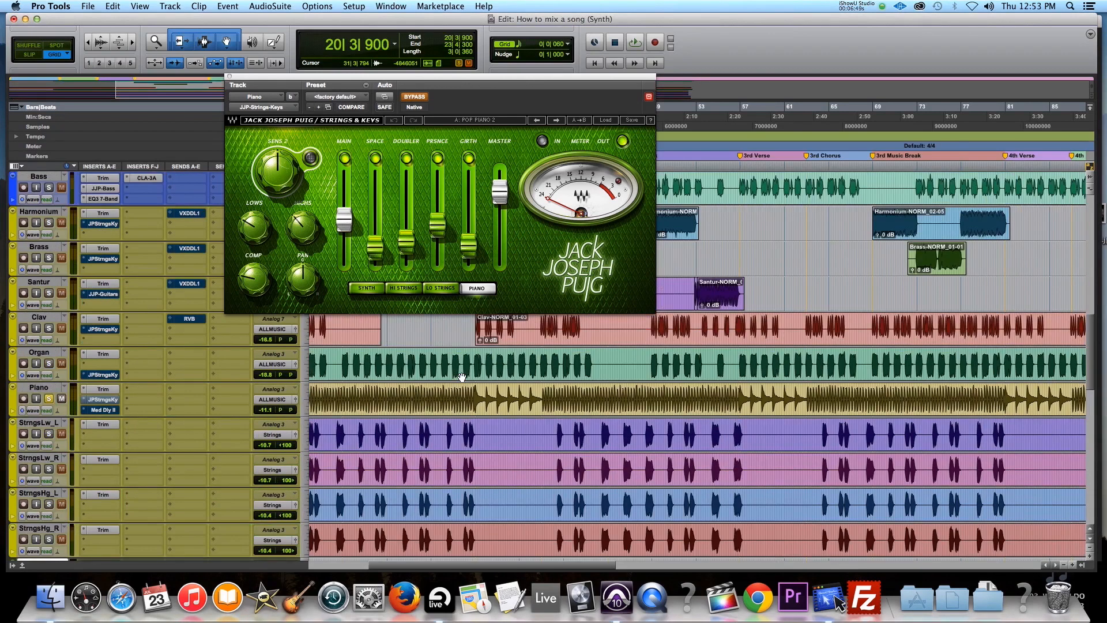
drag(401, 393, 439, 394)
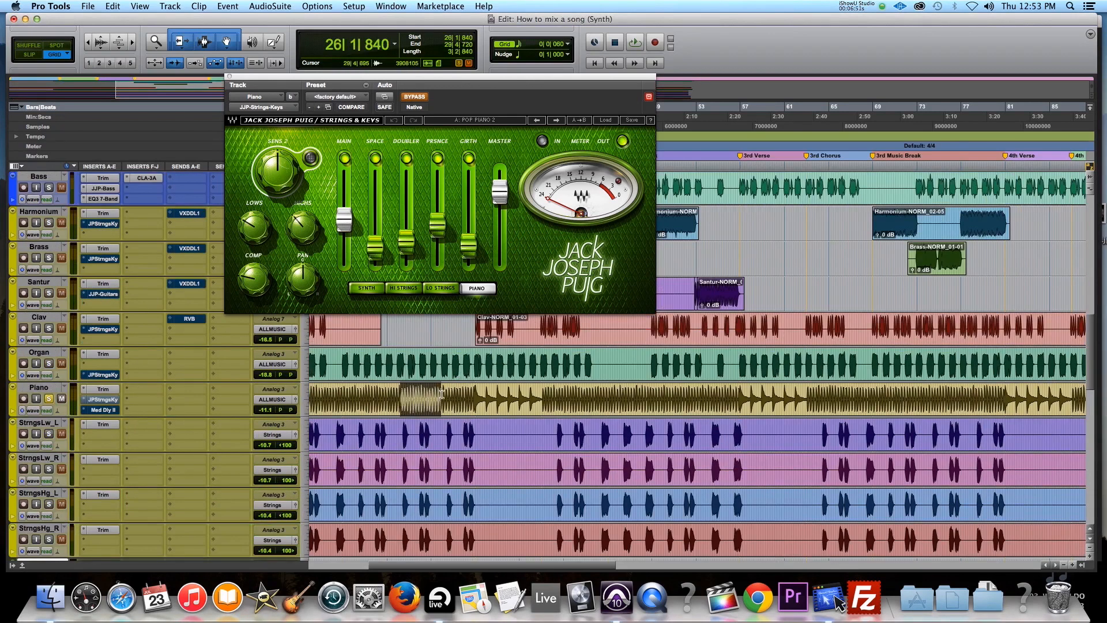
key(space)
scroll(177, 434, down, 3)
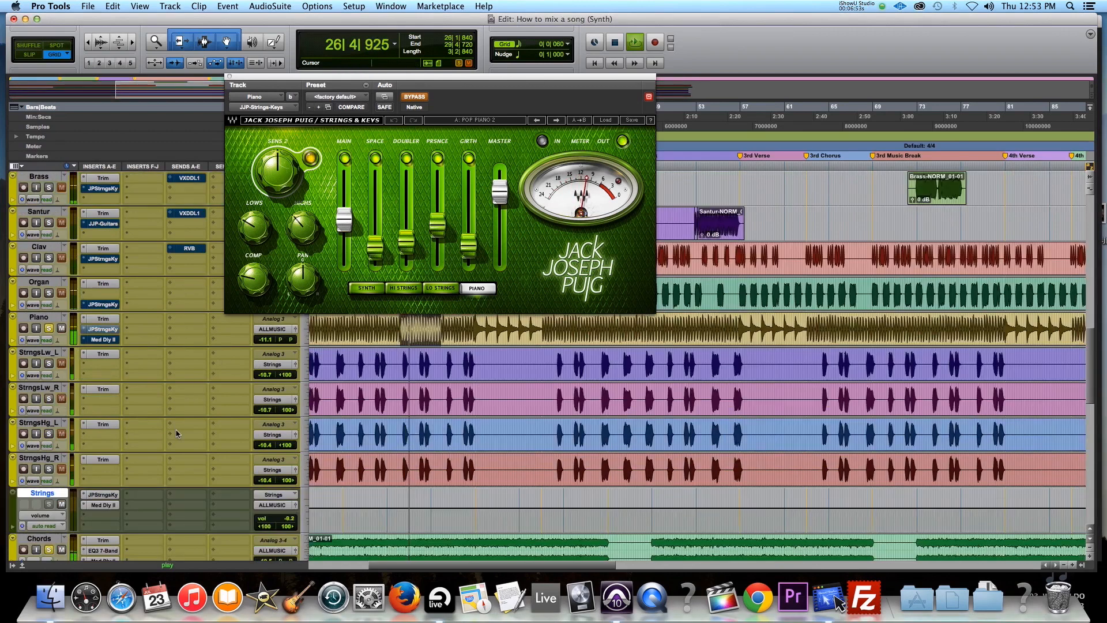
scroll(177, 433, down, 3)
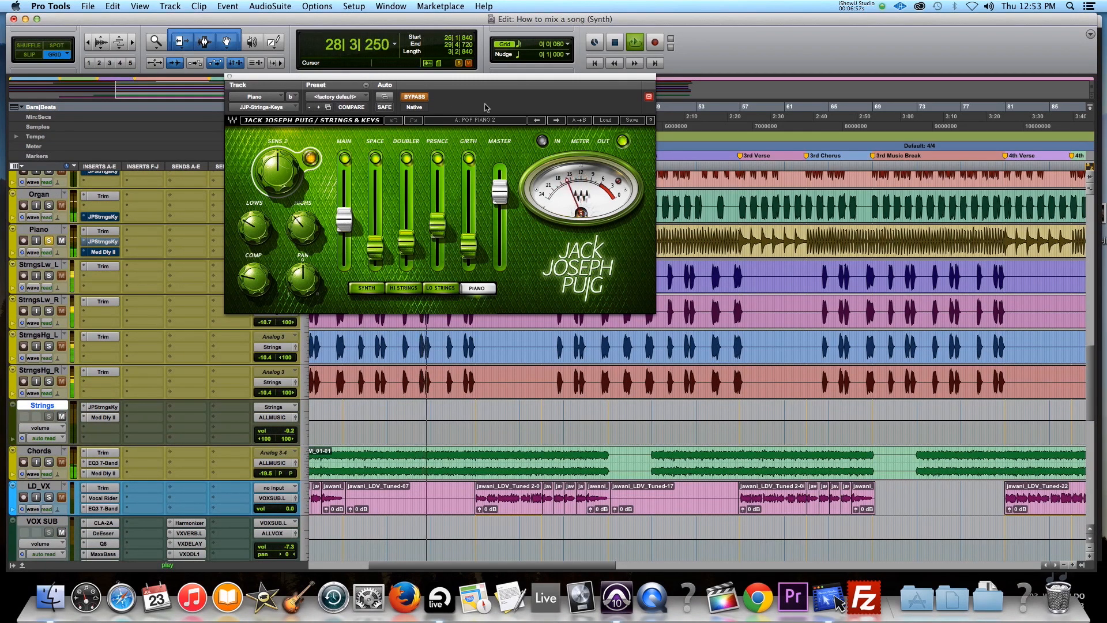
click(415, 97)
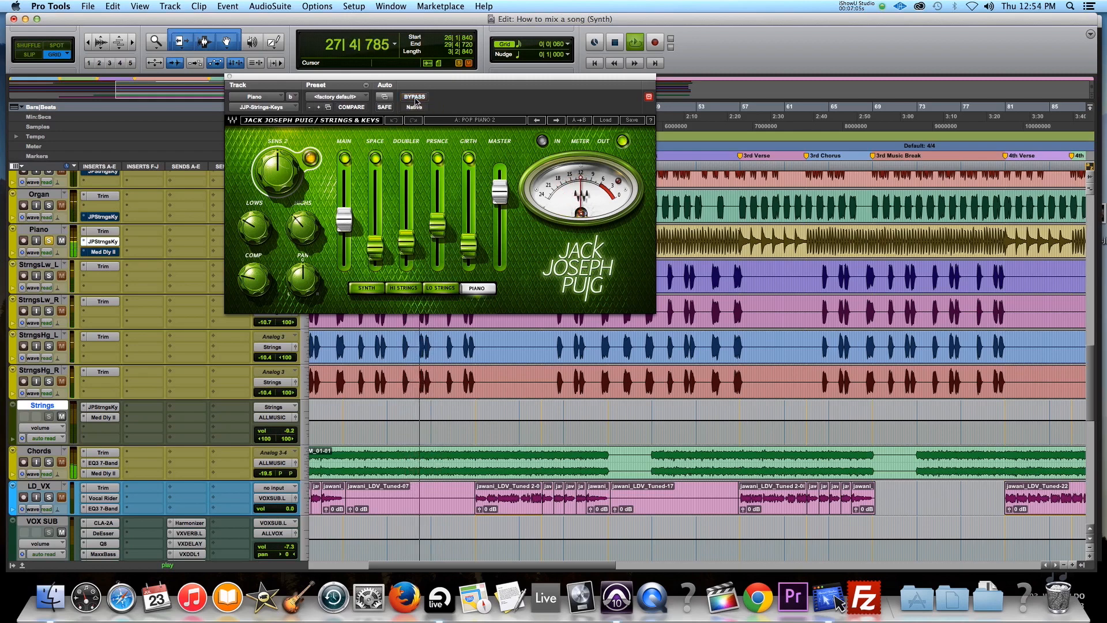
Activate the Piano track's Medium Delay II insert from the mix window and close it
key(super+equal)
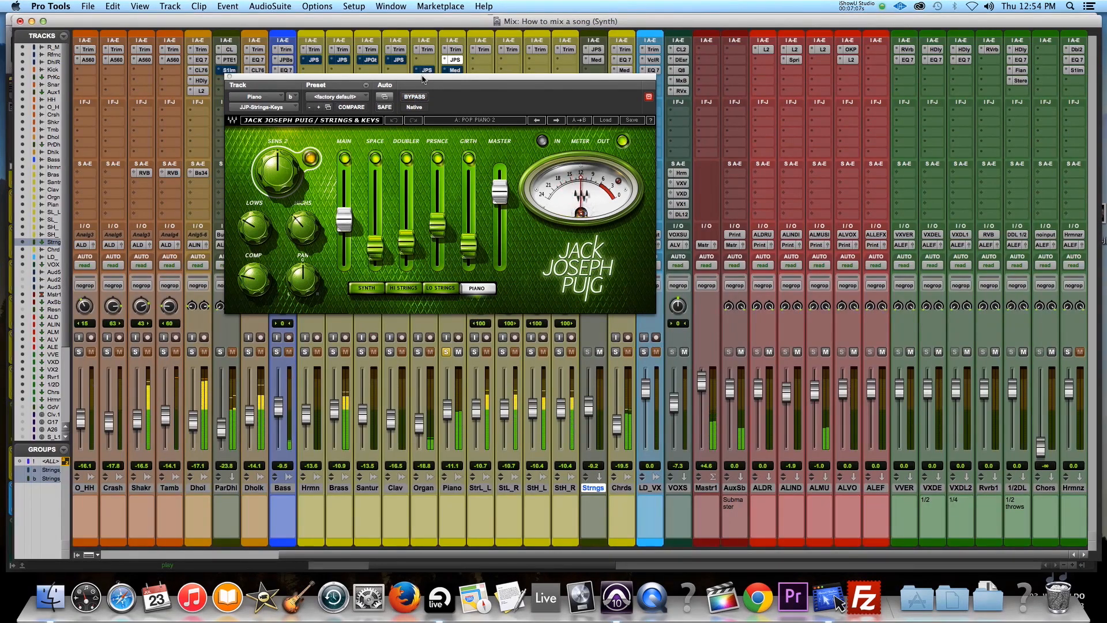
drag(422, 79, 820, 95)
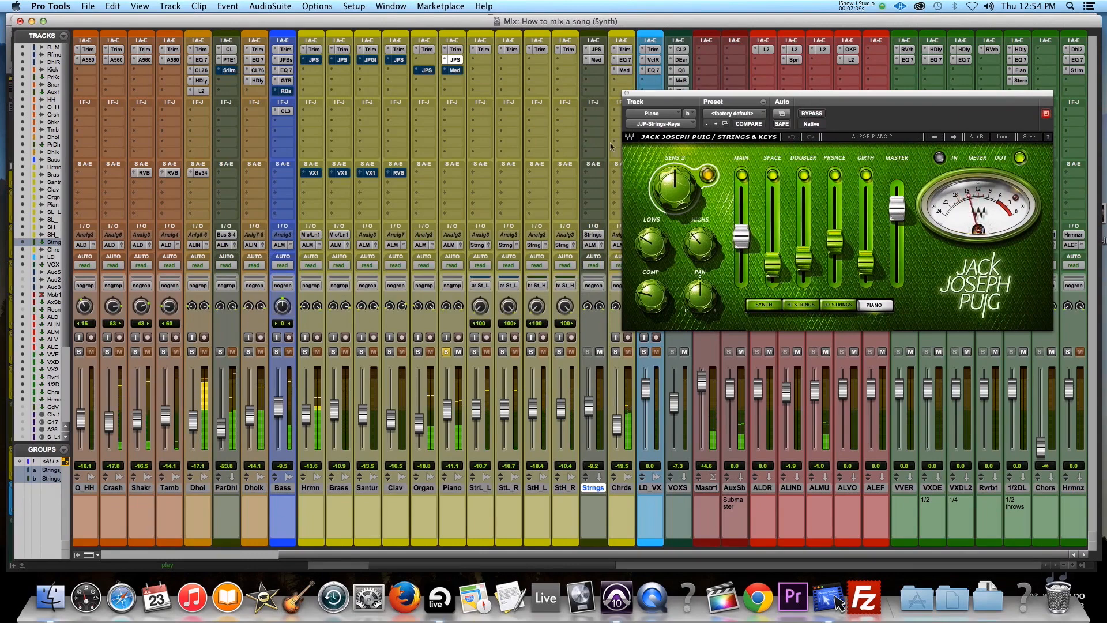
click(687, 113)
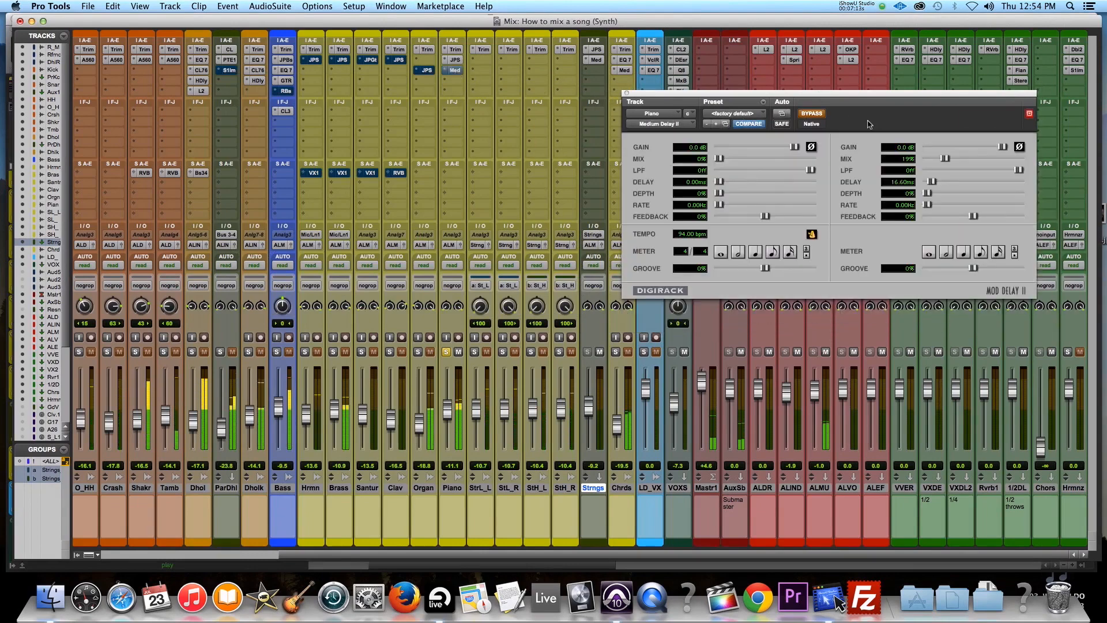
drag(836, 122, 766, 121)
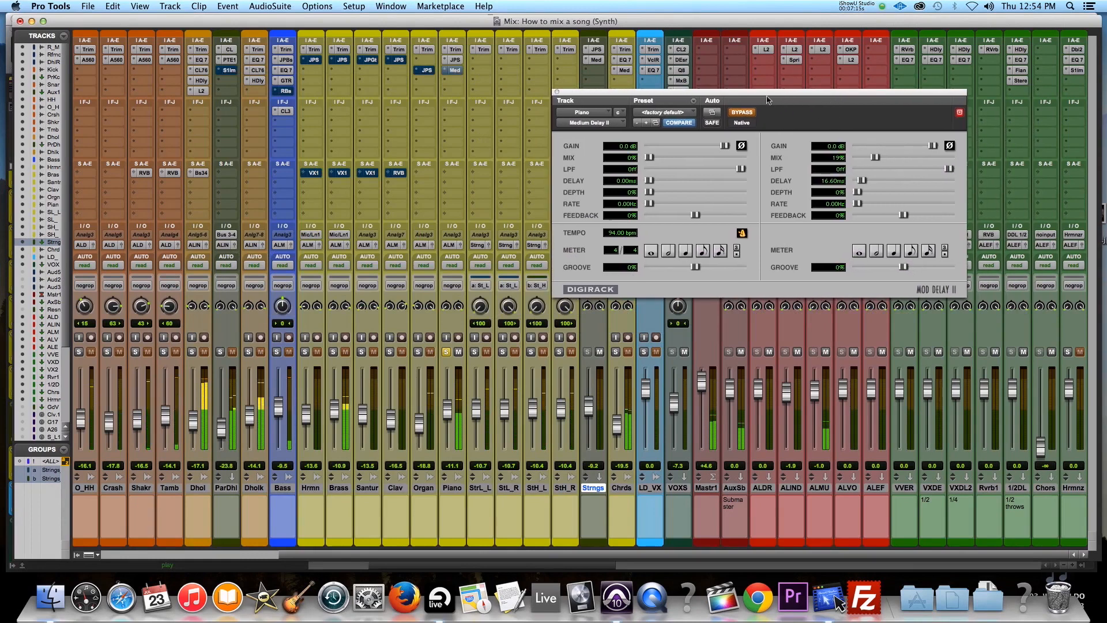
click(743, 114)
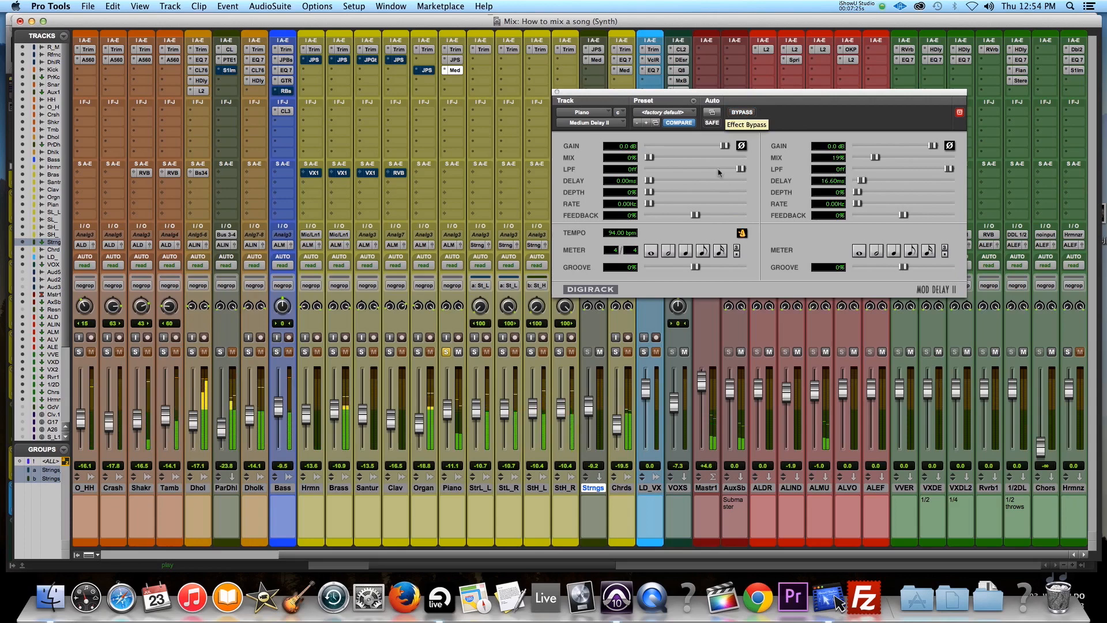
click(556, 92)
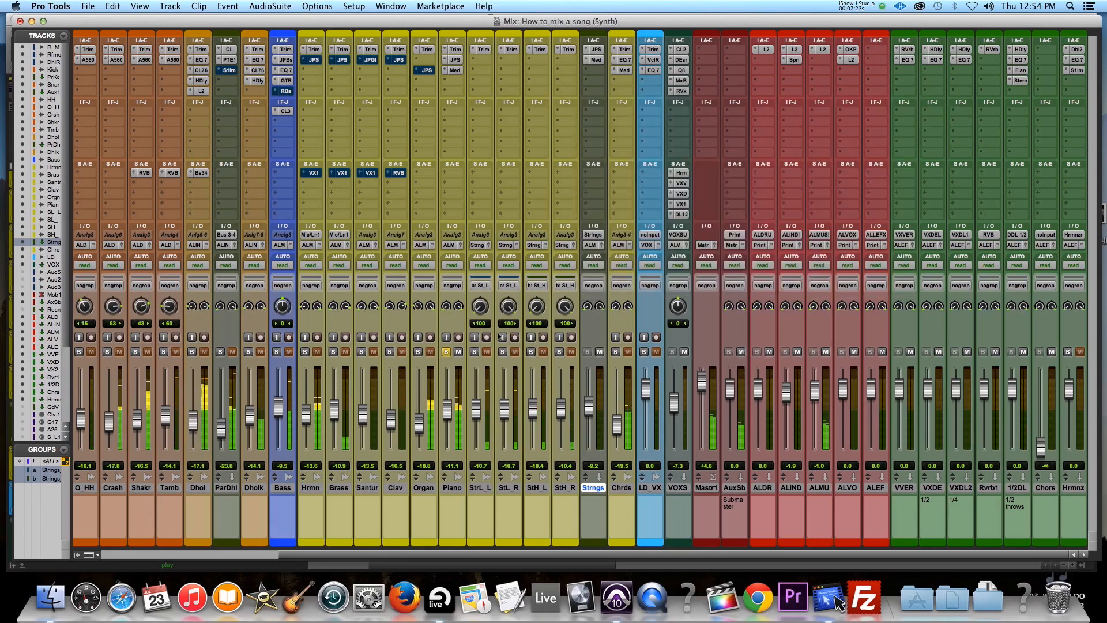
Solo the low and high string tracks and Chords together with Piano, and check the Piano track's Medium Delay II settings
click(475, 352)
click(531, 352)
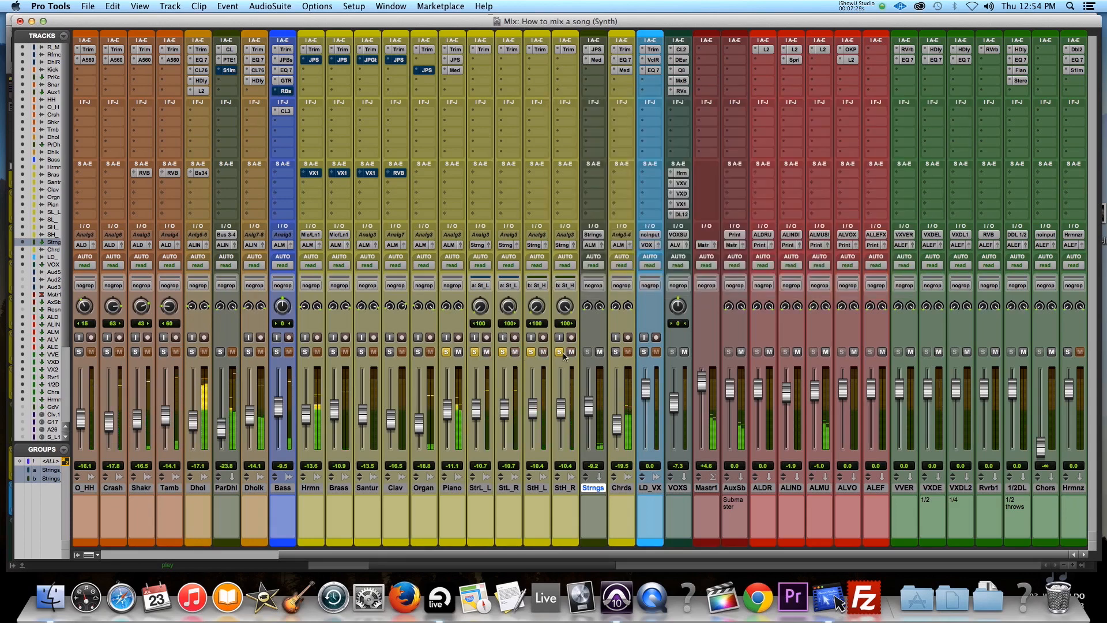
click(559, 352)
click(615, 352)
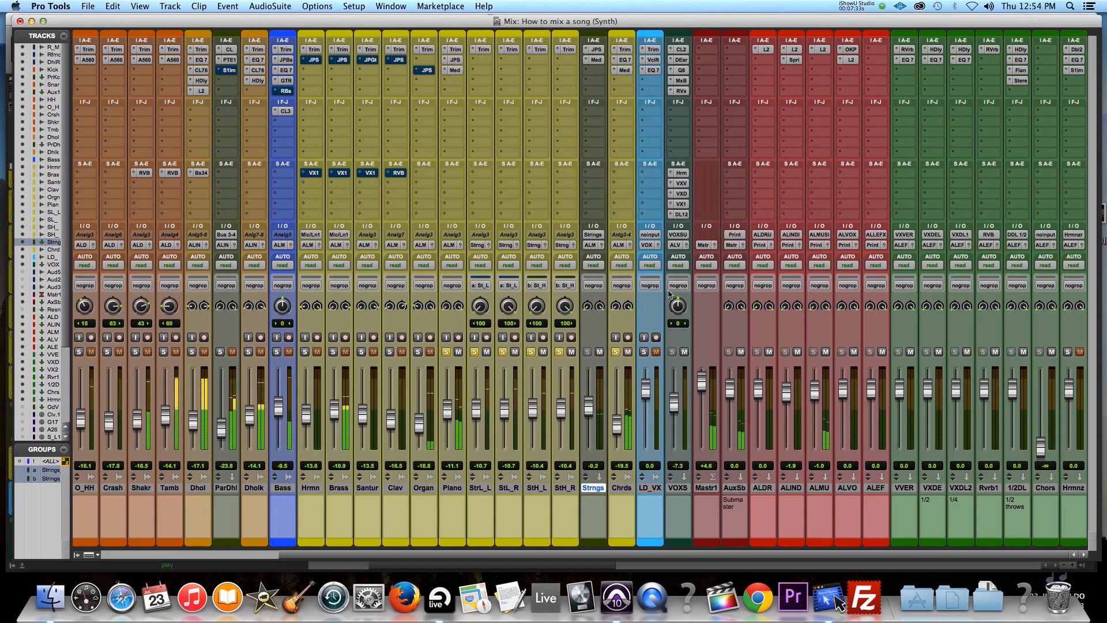
click(455, 71)
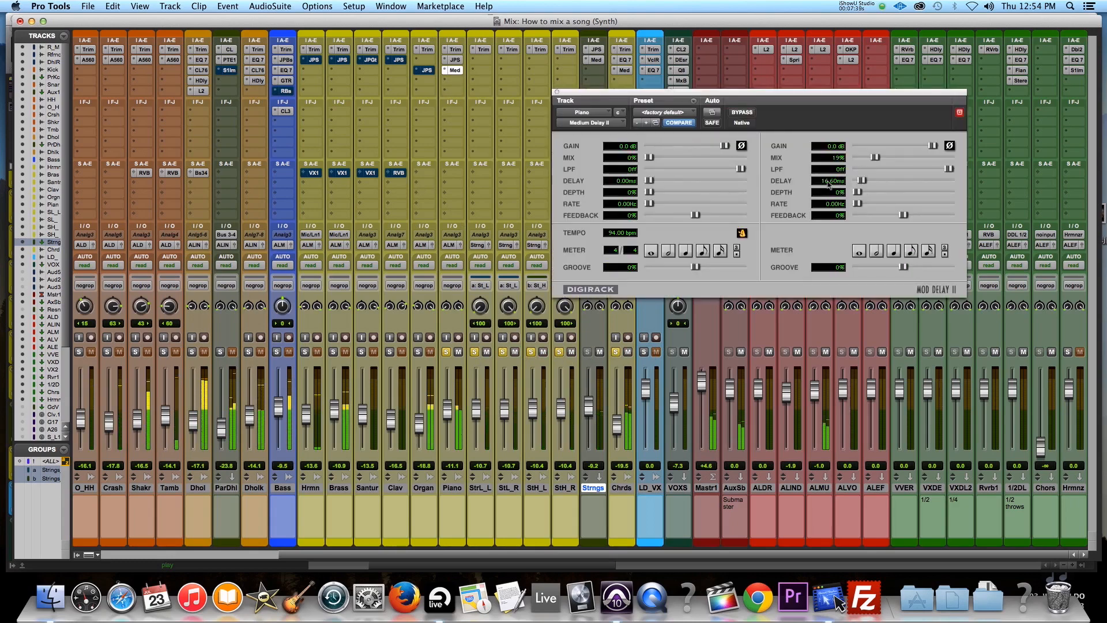
click(557, 93)
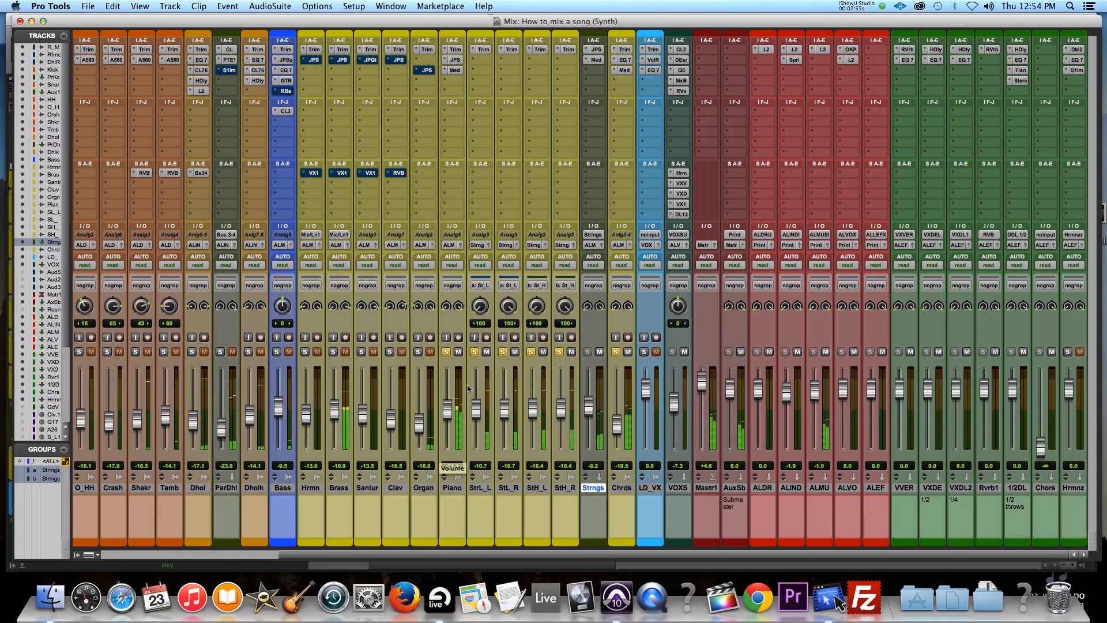
Move the solo from the Piano, strings and Chords to Clav, and select a Clav passage at the start of the 2nd Chorus
click(447, 352)
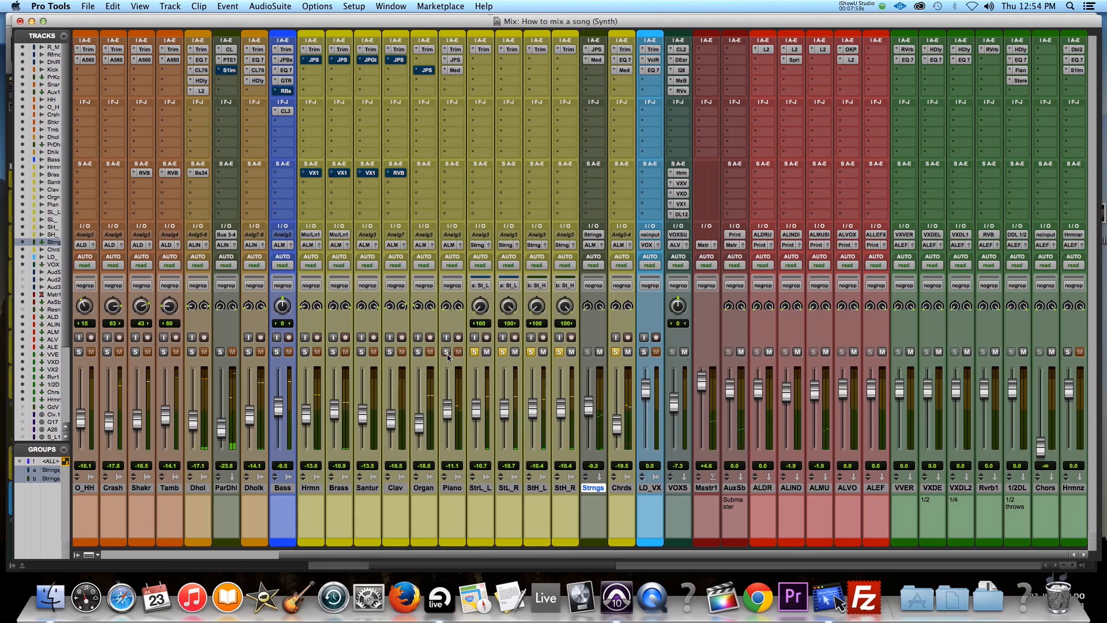
click(474, 352)
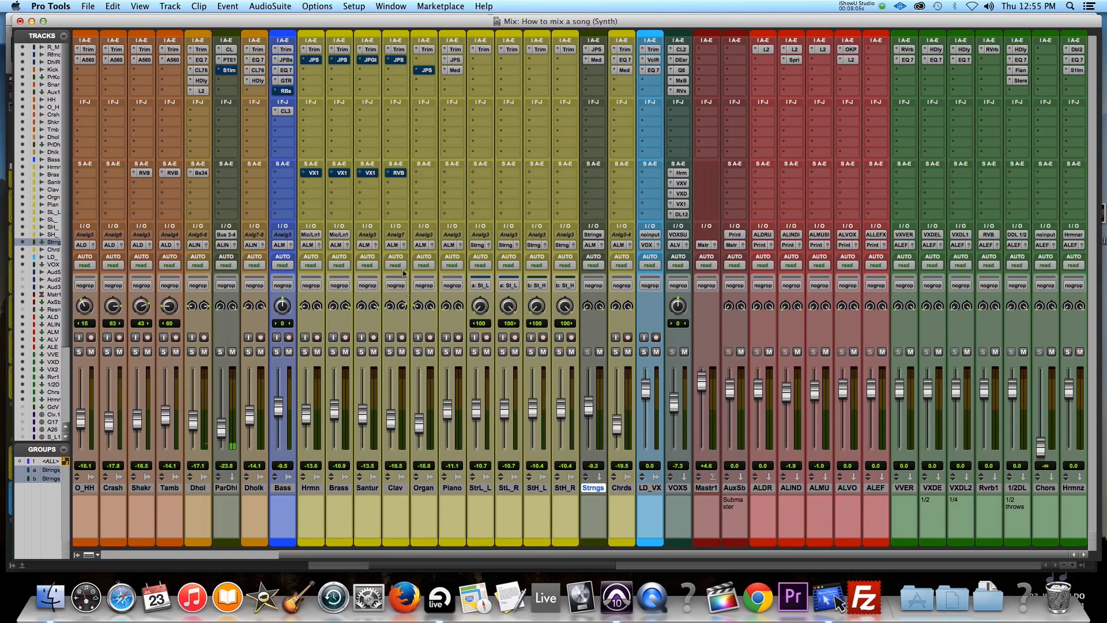
click(390, 353)
key(super+equal)
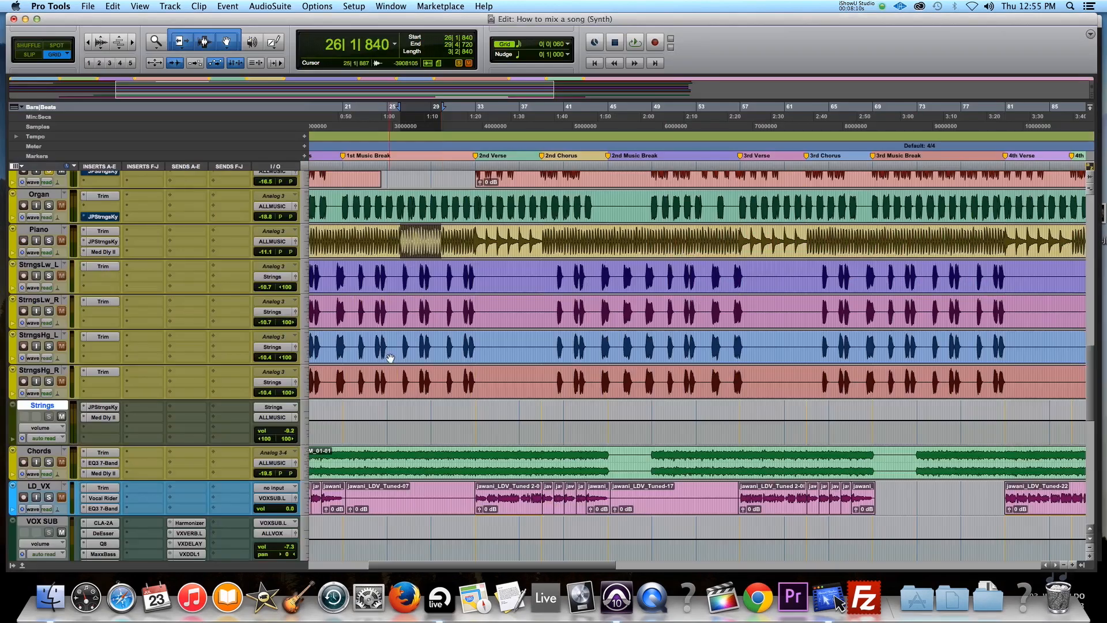
scroll(415, 324, up, 3)
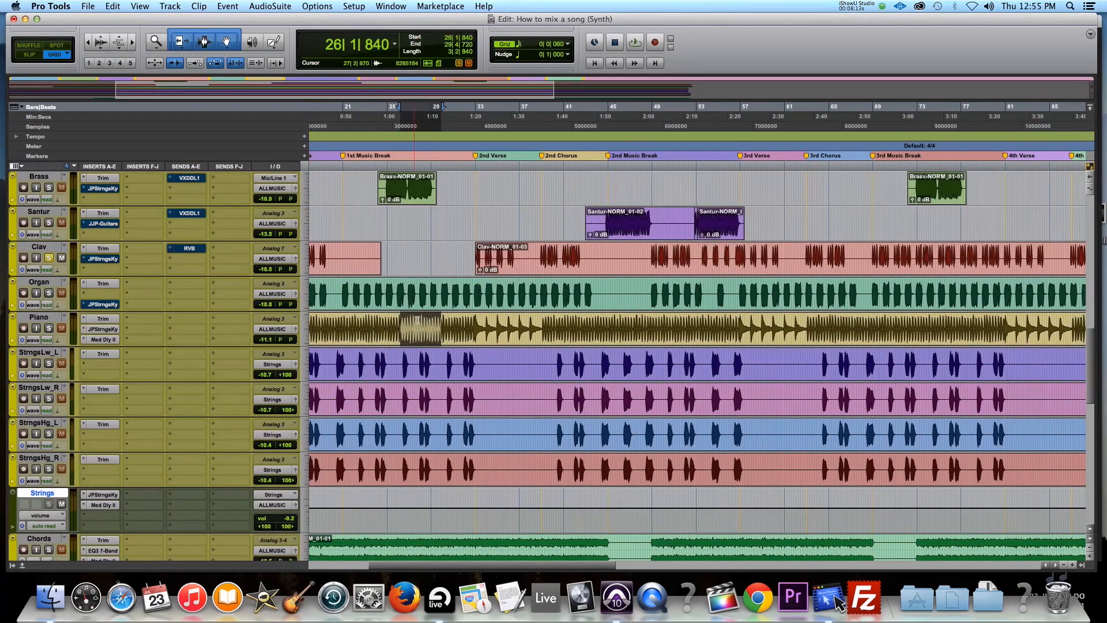
drag(540, 252, 559, 252)
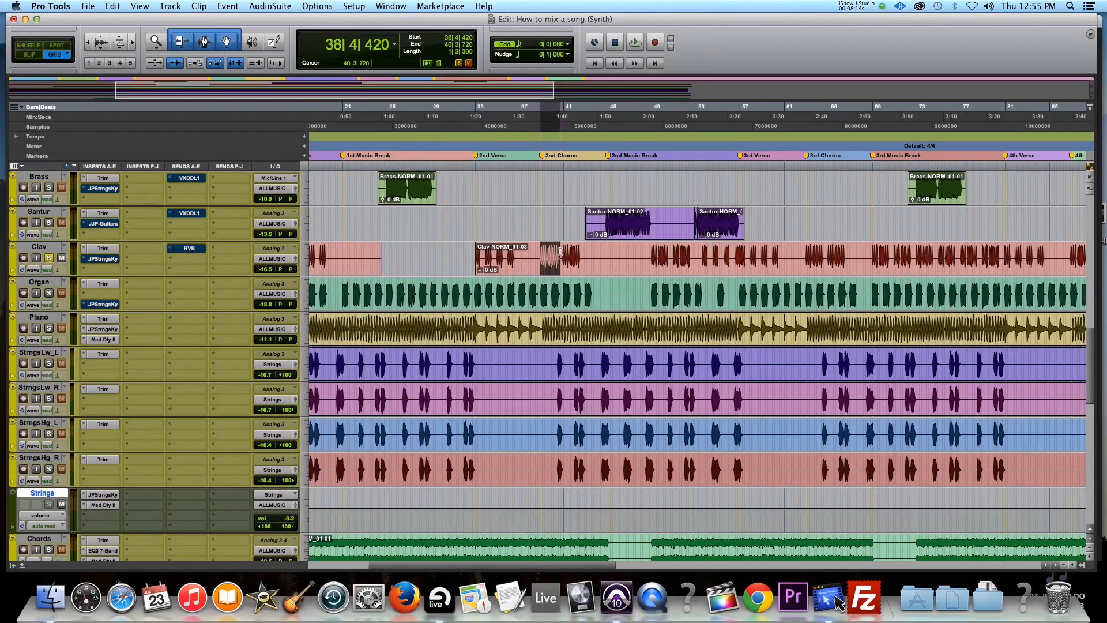
Play the selected Clav passage and activate the Clav track's bypassed JJP-Strings-Keys insert from the mix window, closing the plug-in when done
key(space)
key(super+equal)
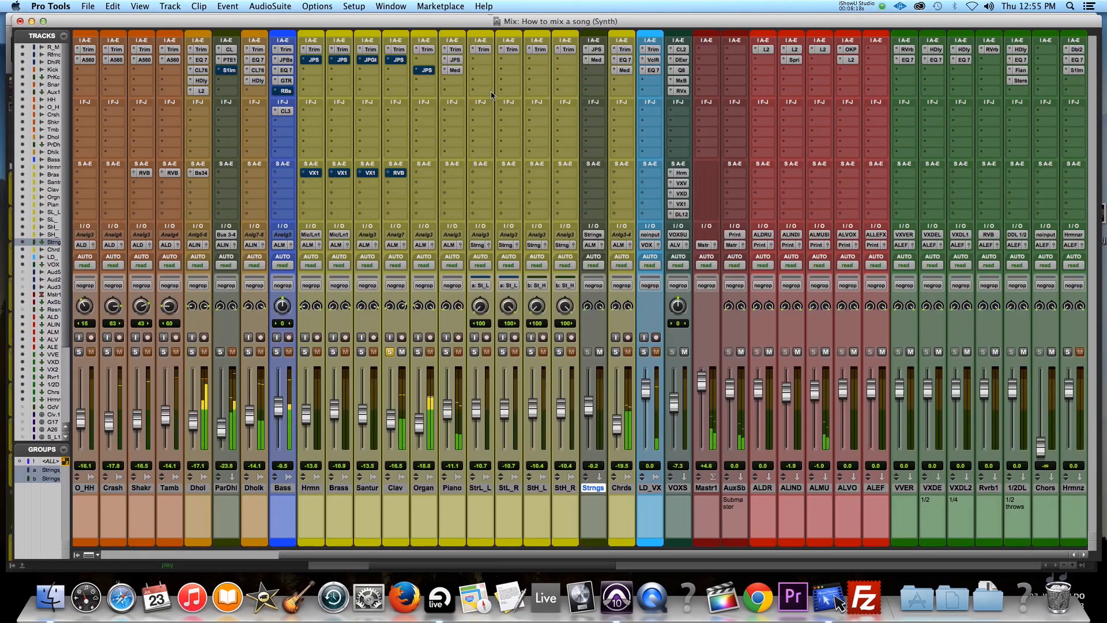
click(398, 60)
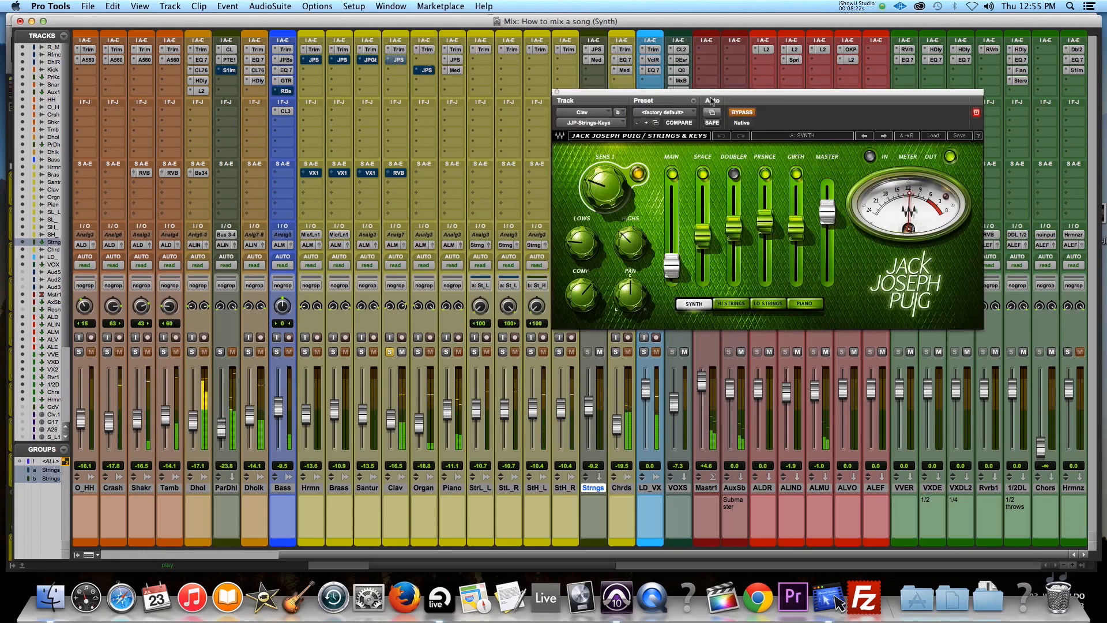
click(744, 113)
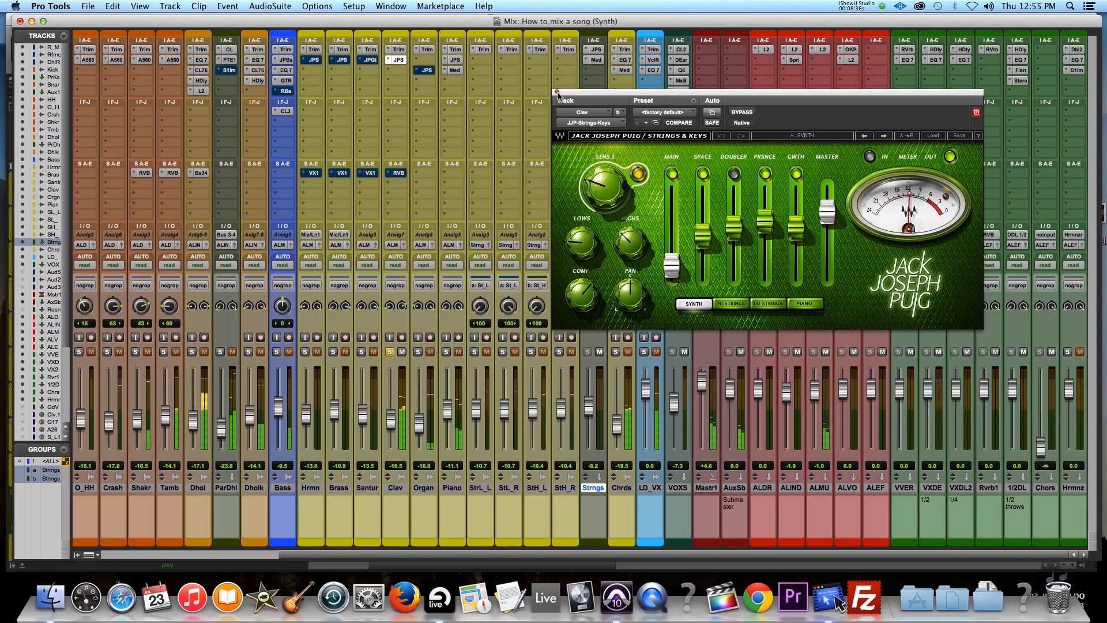
click(557, 93)
Unmute the Clav track's RVB send, fine-tune the send level, and close the send window
click(398, 173)
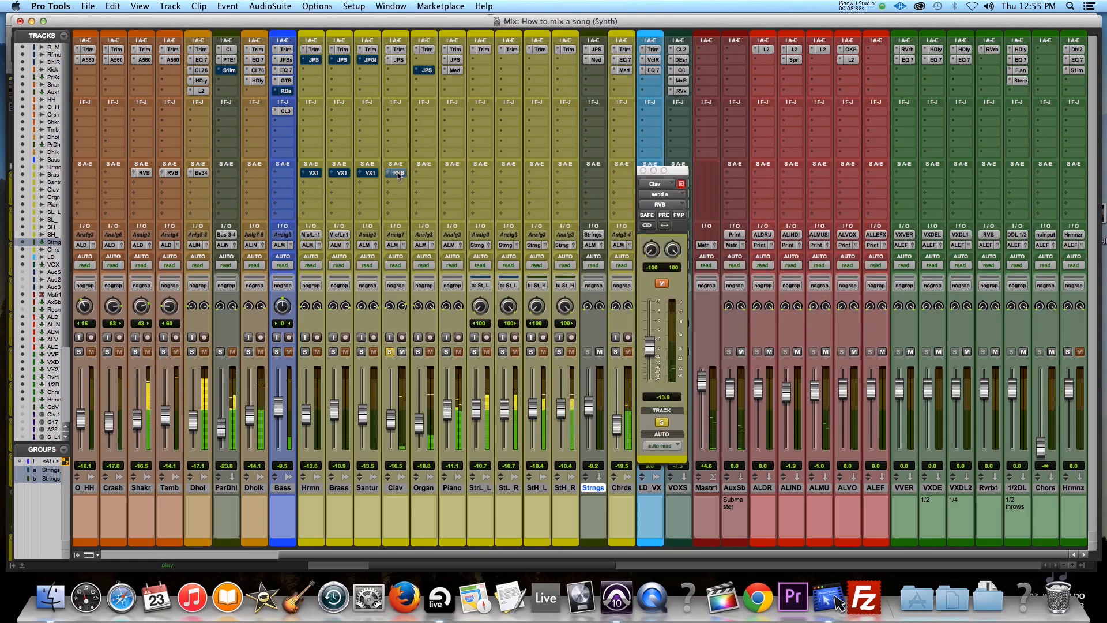
click(663, 283)
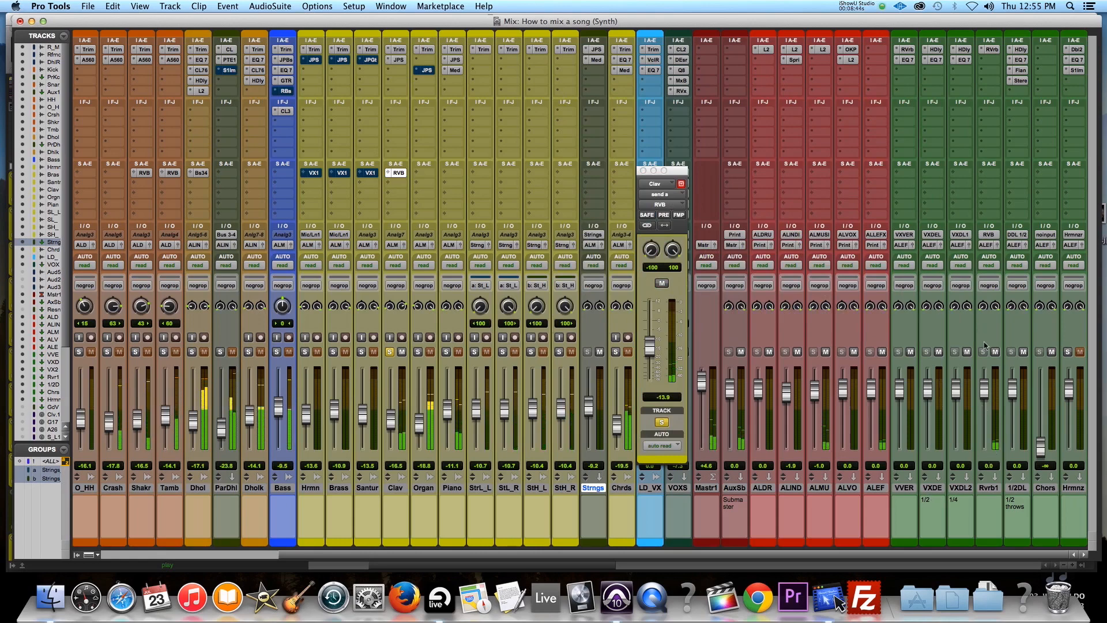
mouse_move(649, 345)
mouse_down()
mouse_move(653, 327)
mouse_move(654, 356)
mouse_up()
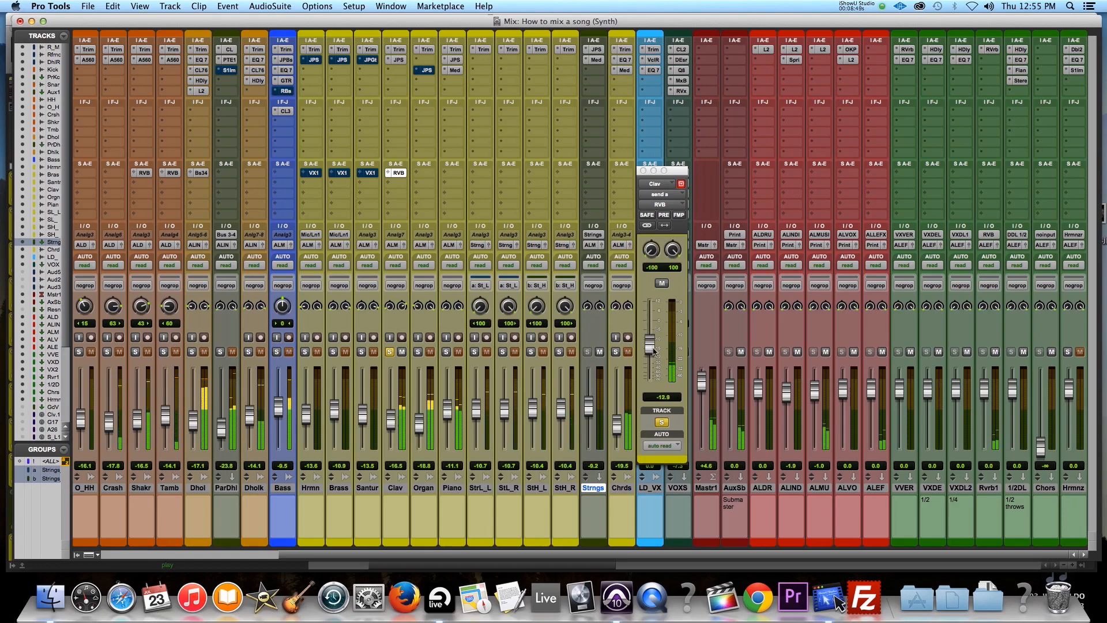
click(643, 171)
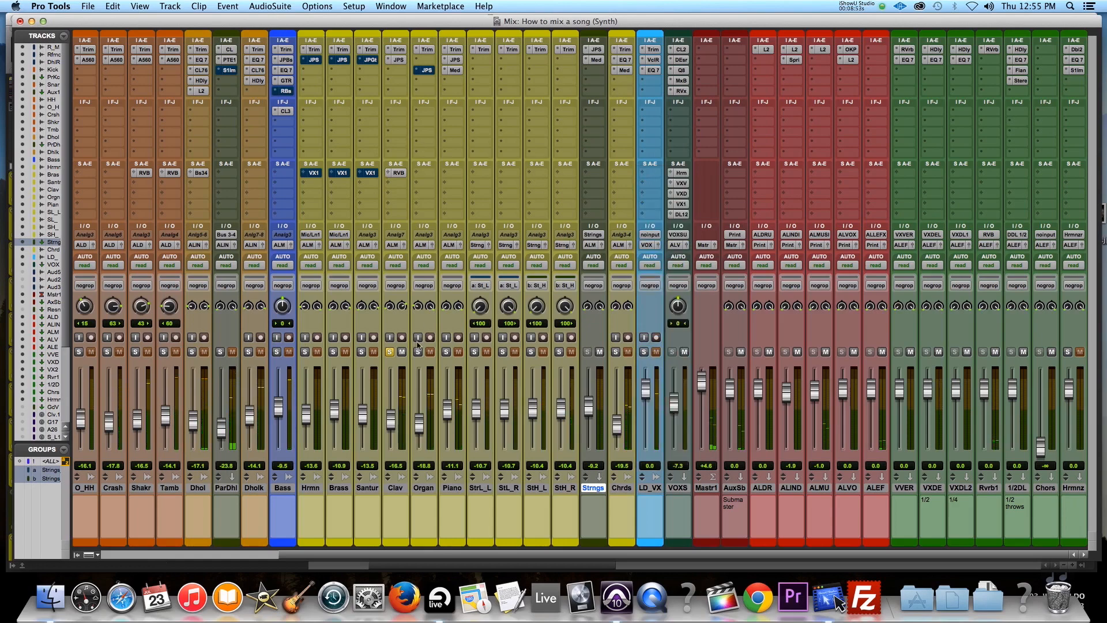
Move the solo from Clav to Organ, and select and play an Organ passage at the start of the 2nd Chorus
click(392, 354)
click(417, 352)
key(super+equal)
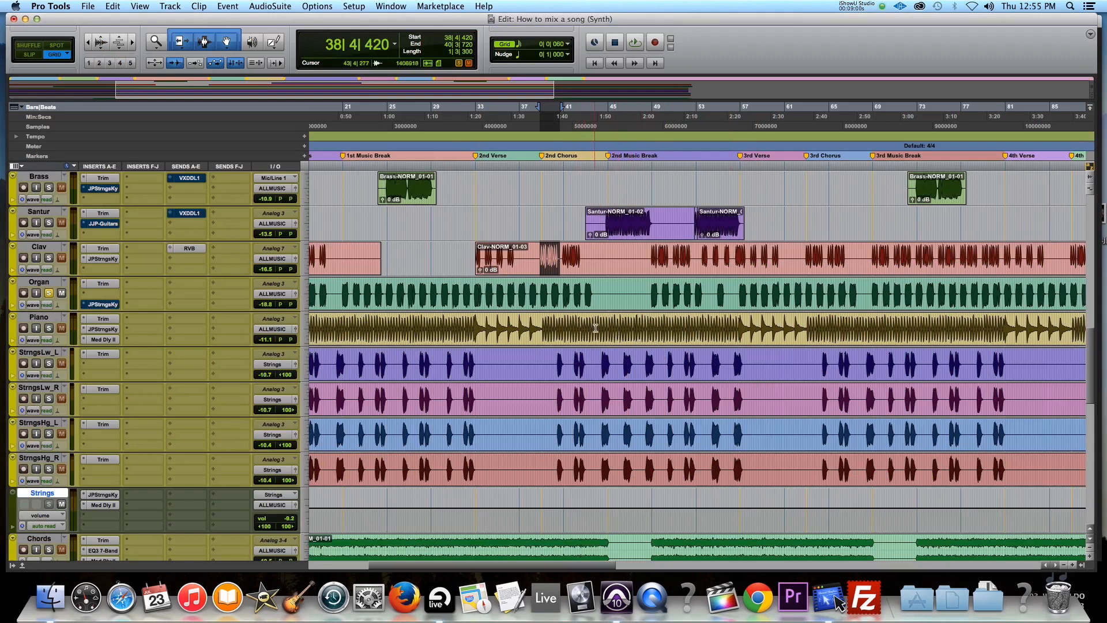
key(super+equal)
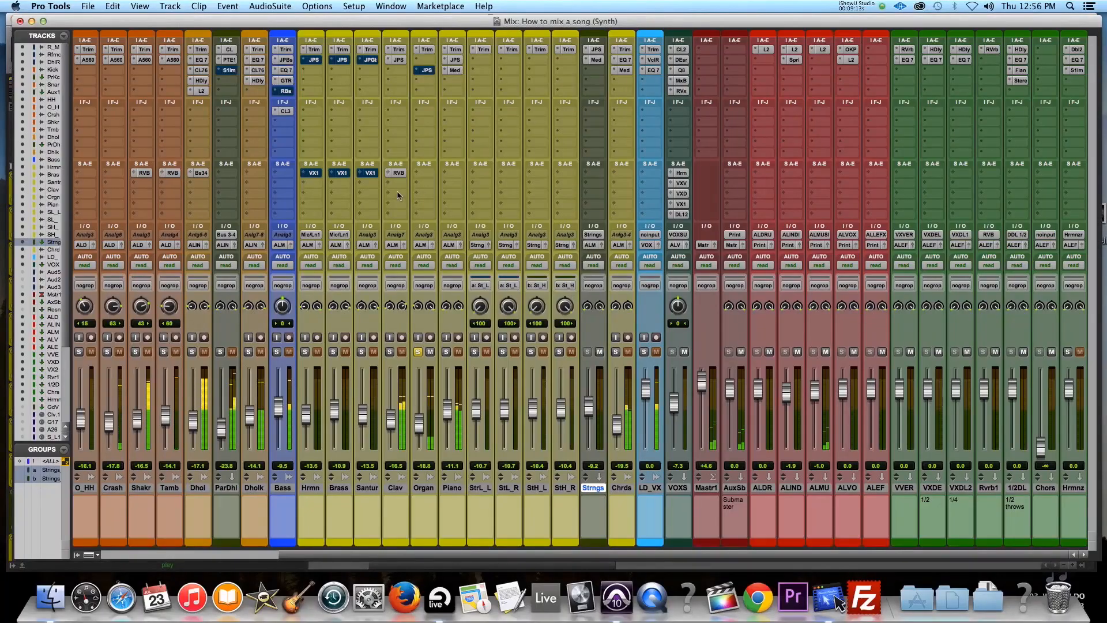
Compare the Organ track's JJP-Strings-Keys insert with and without bypass, leave it active, and close it
click(425, 70)
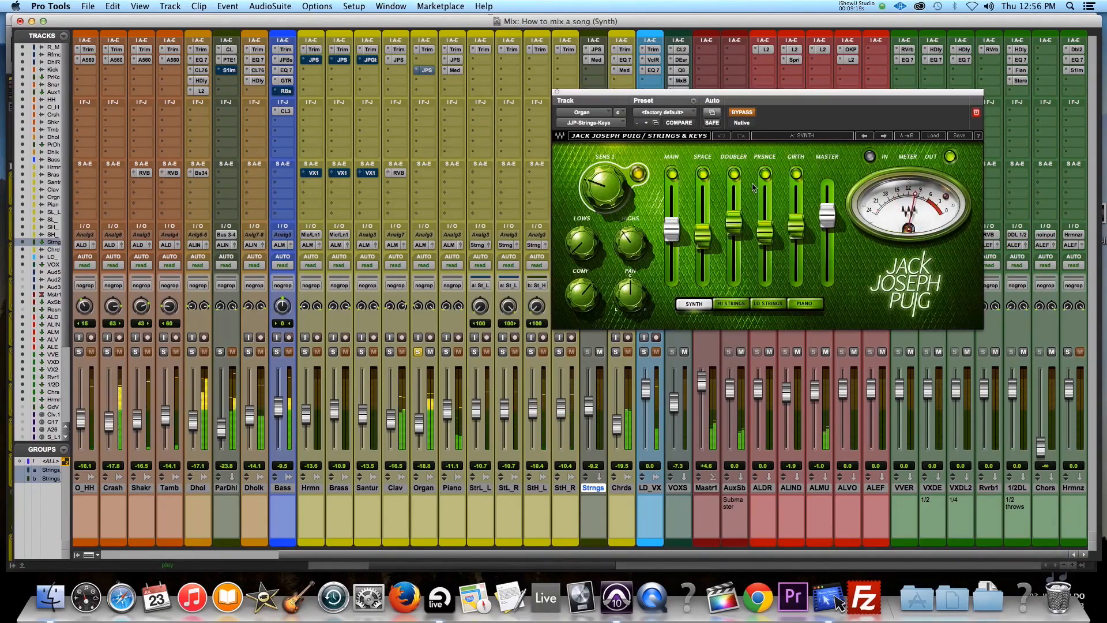
click(746, 115)
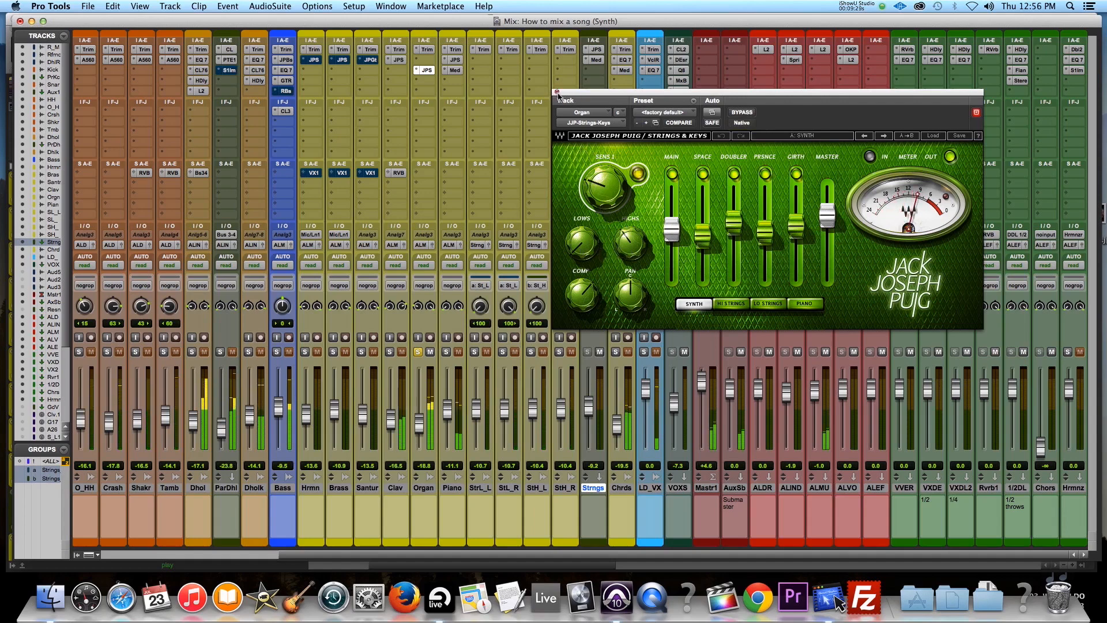
click(734, 115)
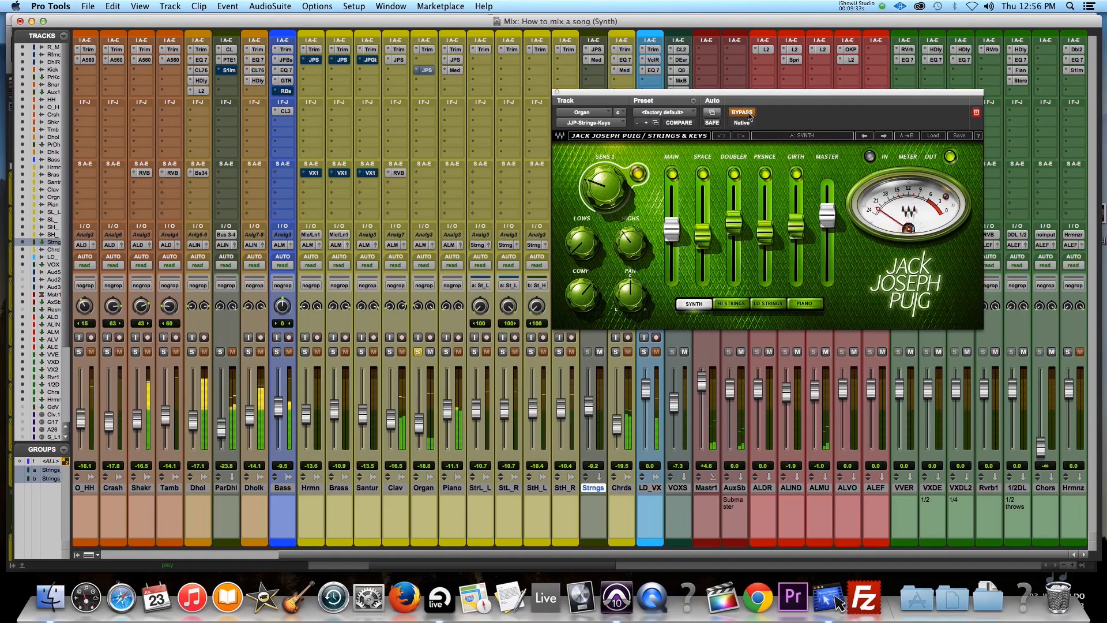
click(744, 114)
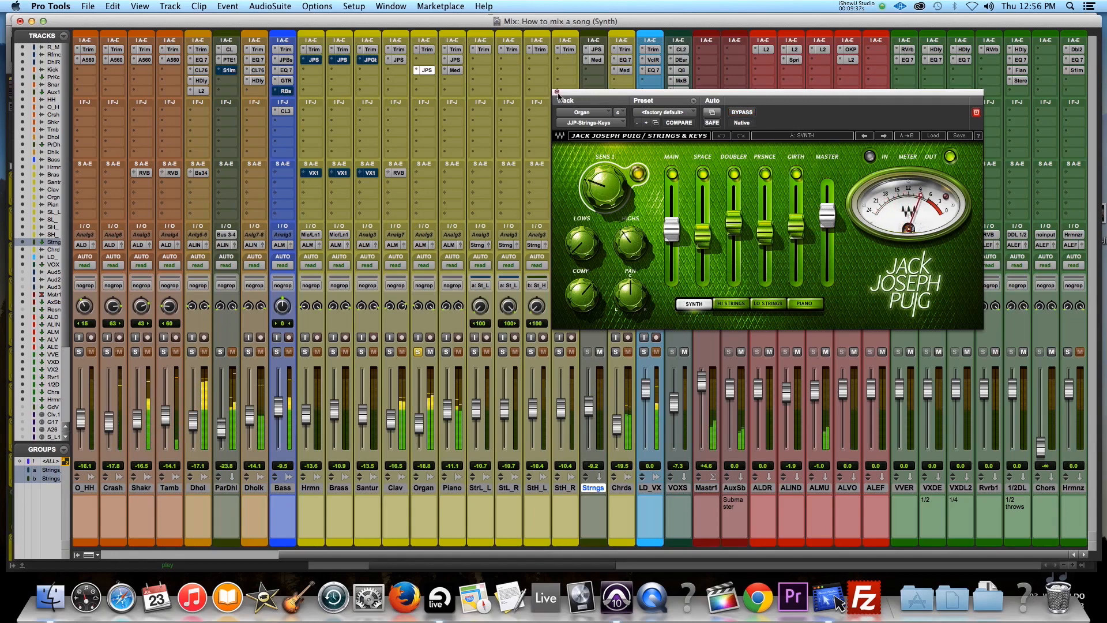
click(557, 91)
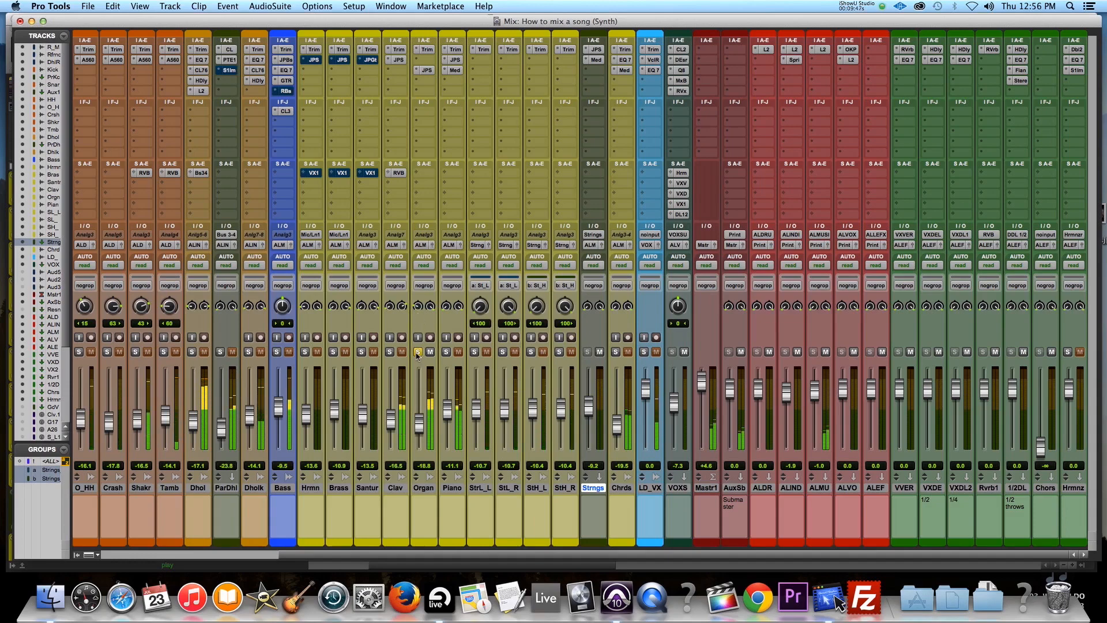
Solo Clav alongside Organ to hear them together, and release both solos
click(390, 352)
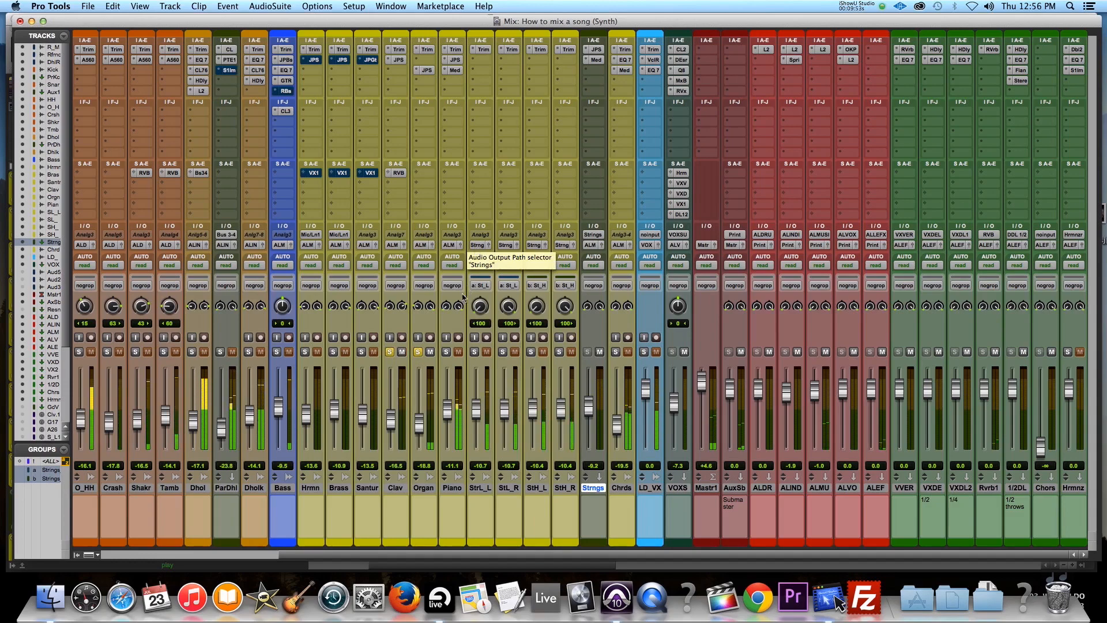
click(391, 353)
click(418, 353)
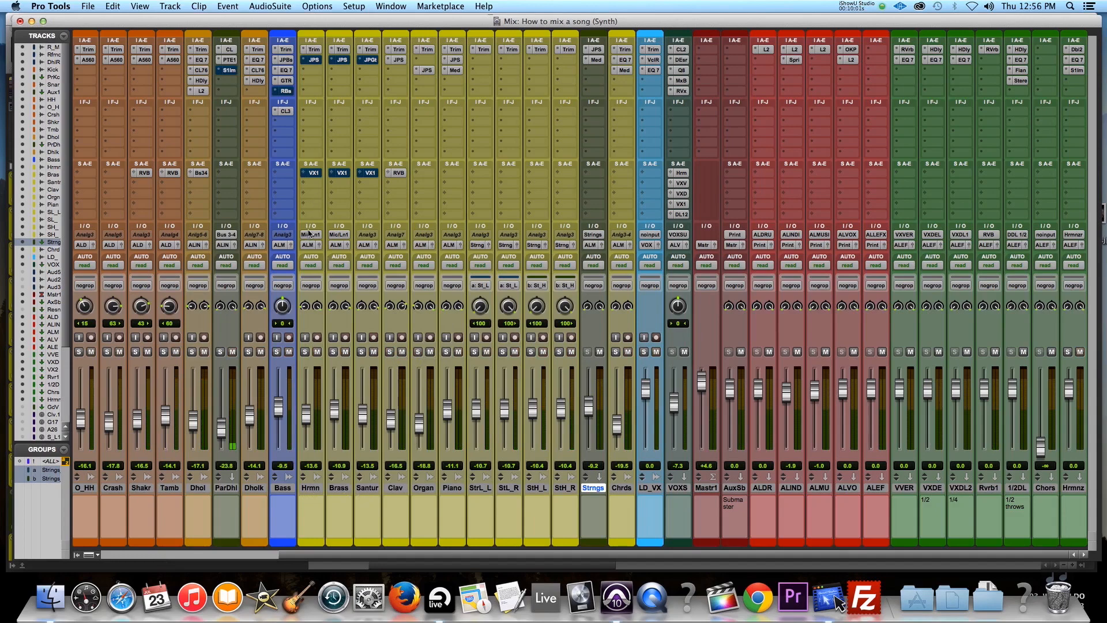
Solo the Harmonium track and play its passage from about bar 21 to bar 24, at the start of the 1st Music Break
key(super+equal)
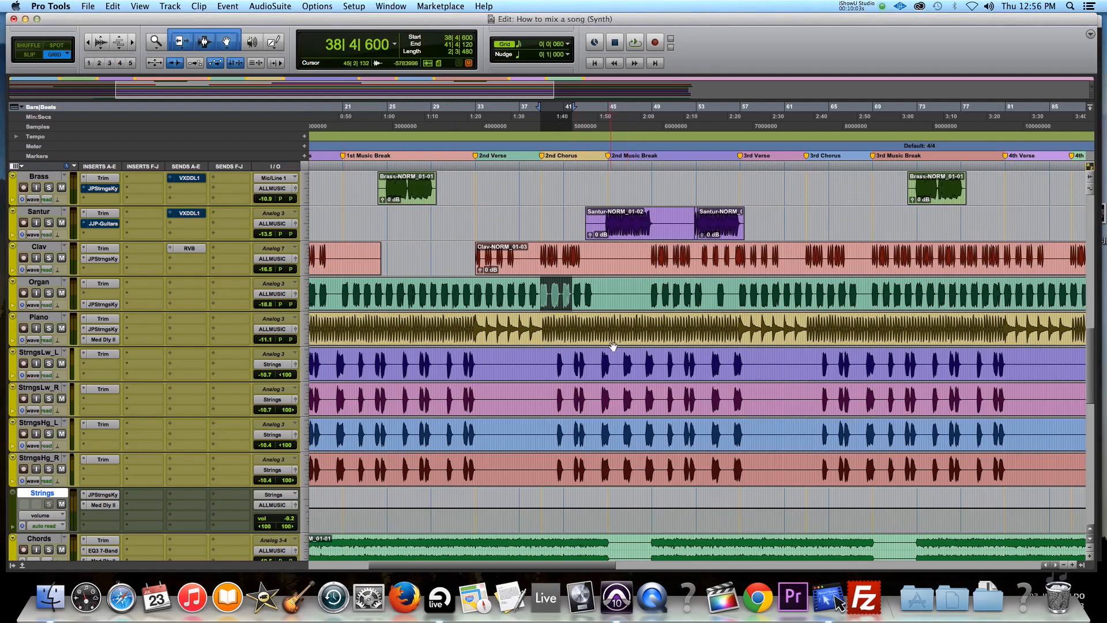
scroll(612, 347, up, 5)
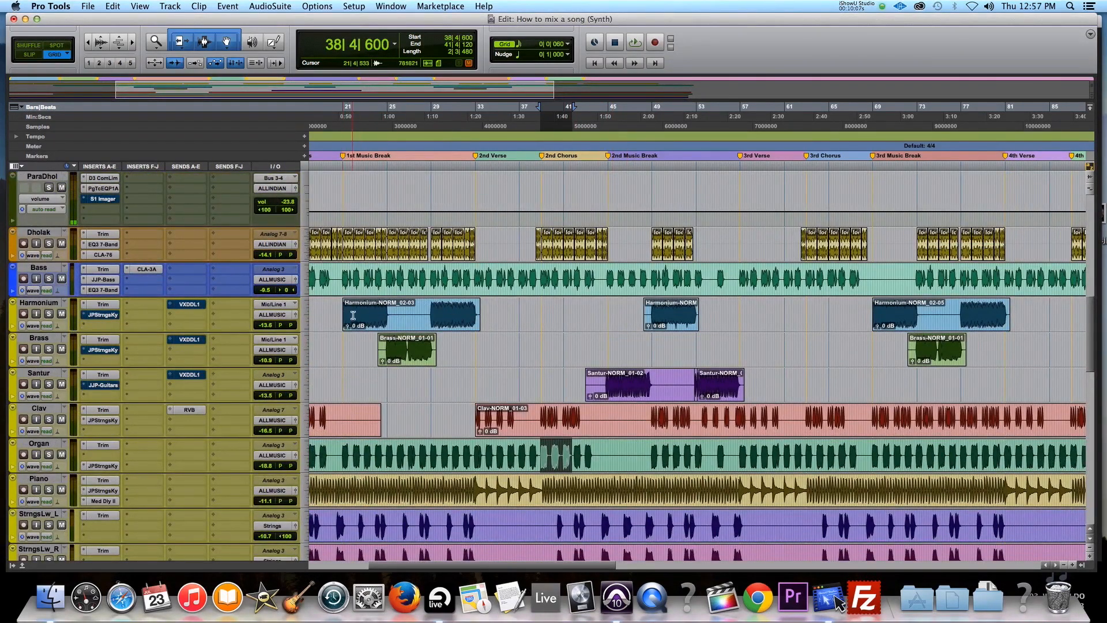
key(space)
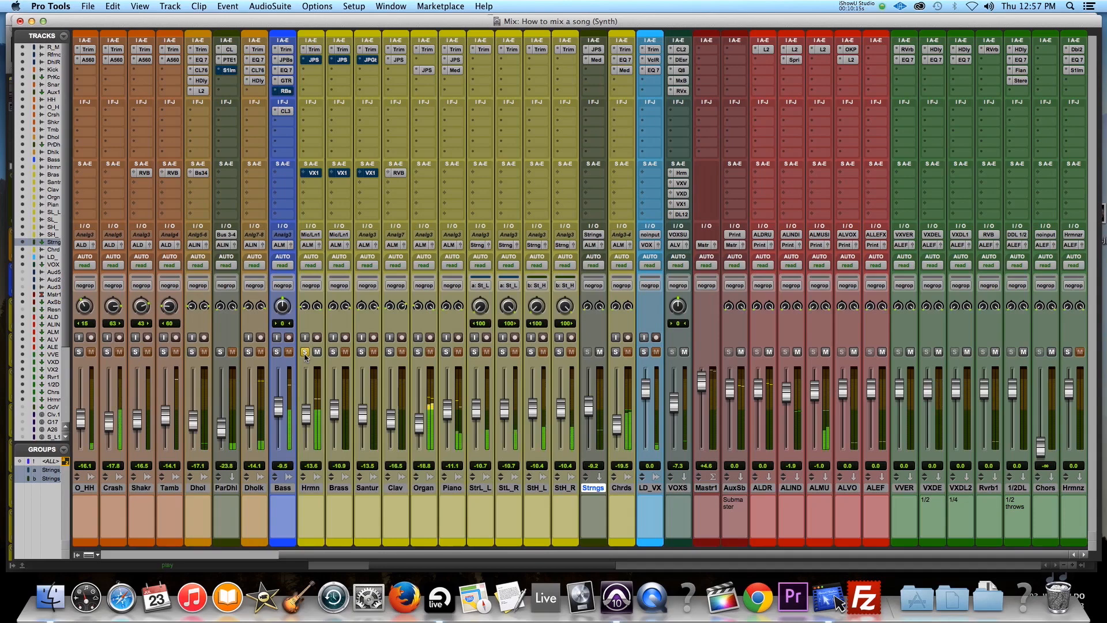
key(super+equal)
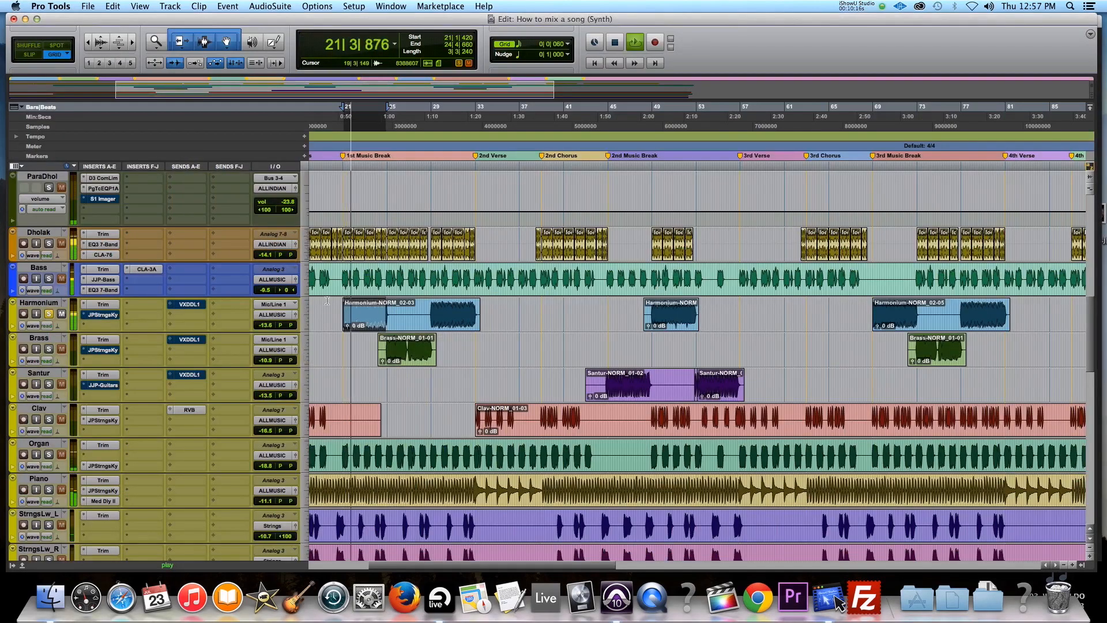
key(super+equal)
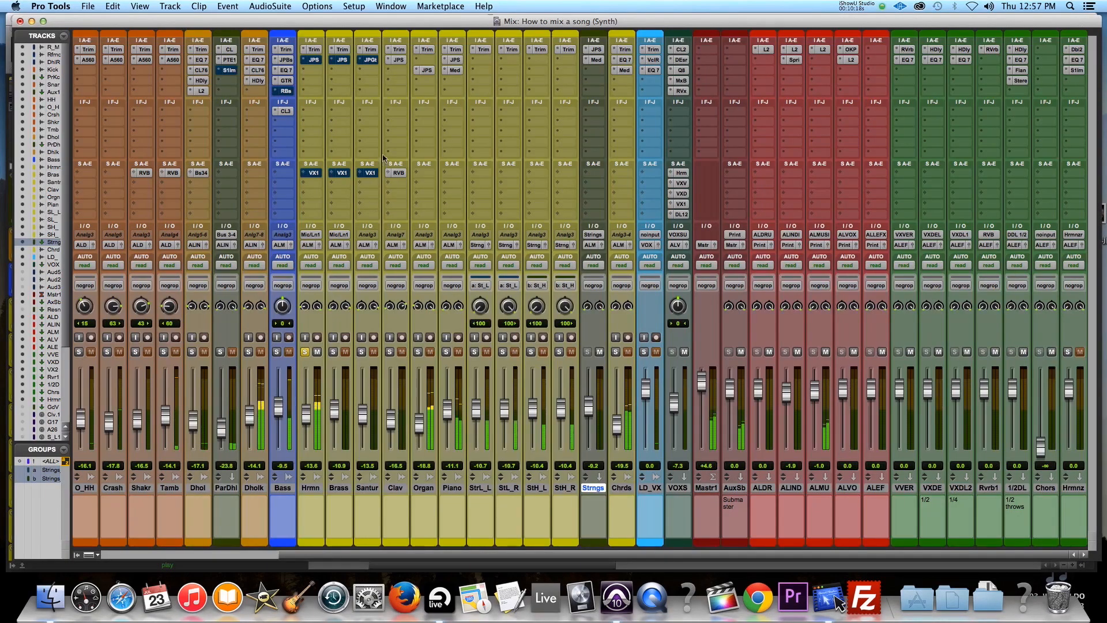
Compare the Harmonium track's JJP-Strings-Keys insert with and without bypass, leave it active, and close it
click(313, 61)
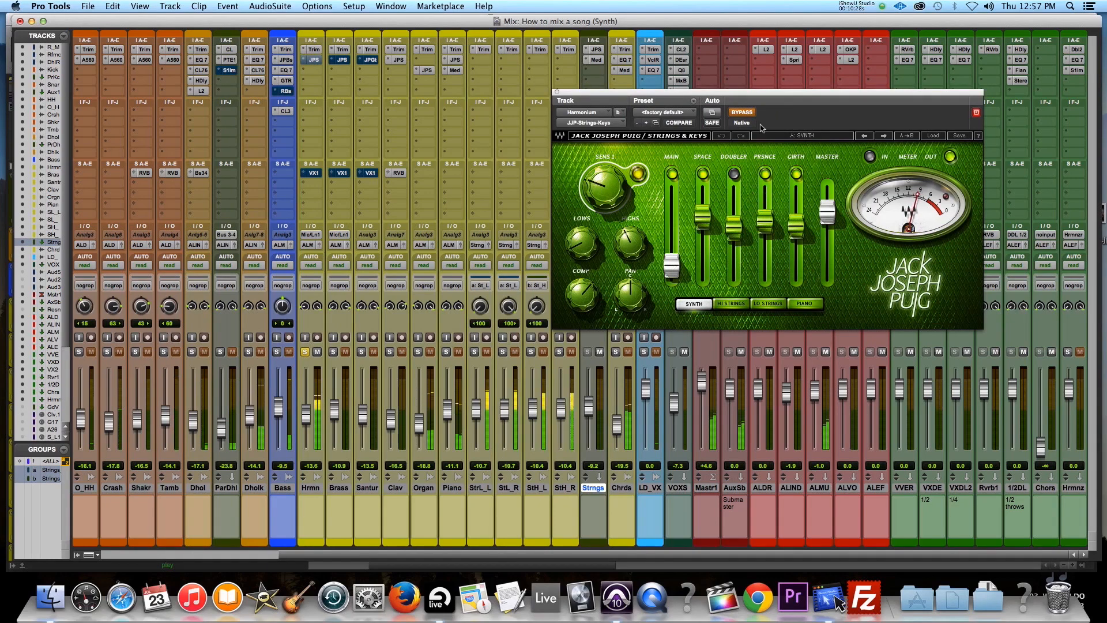
click(745, 115)
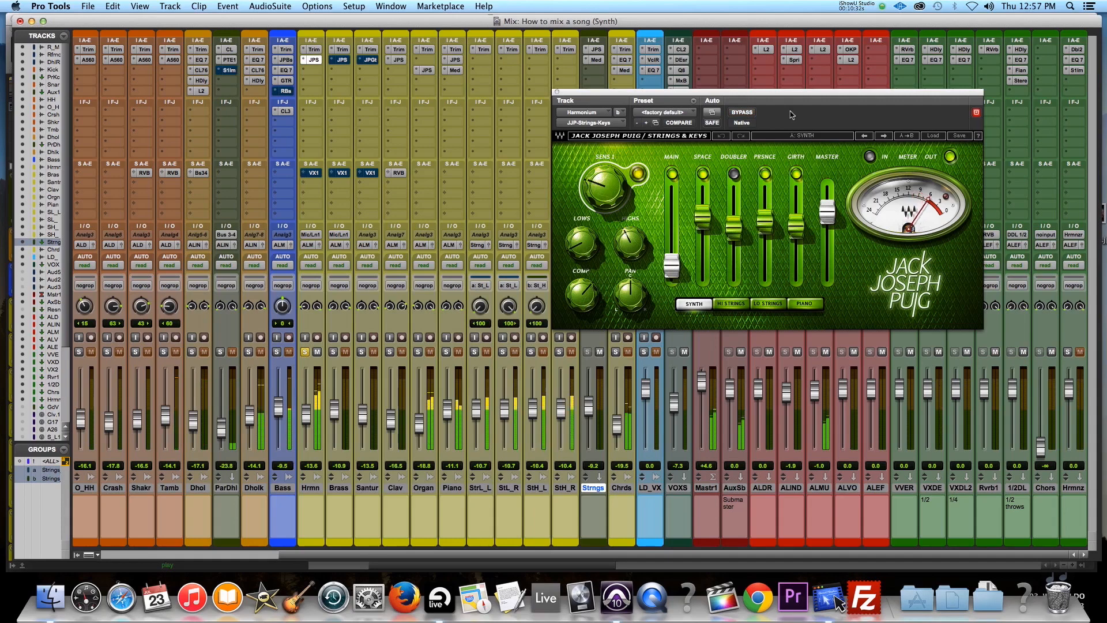
click(750, 113)
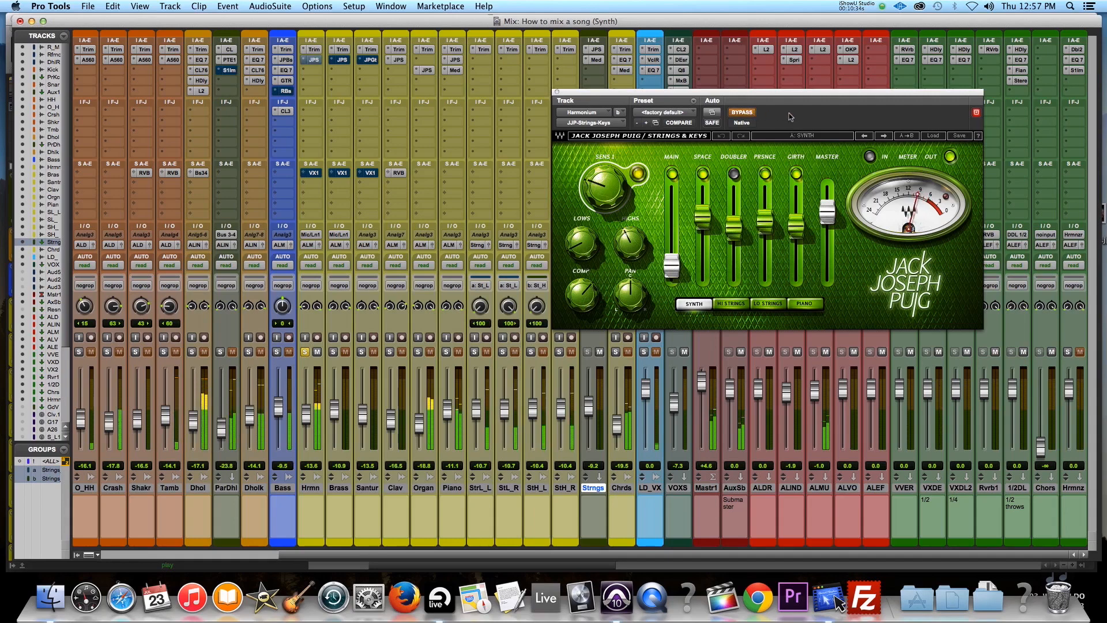
click(750, 113)
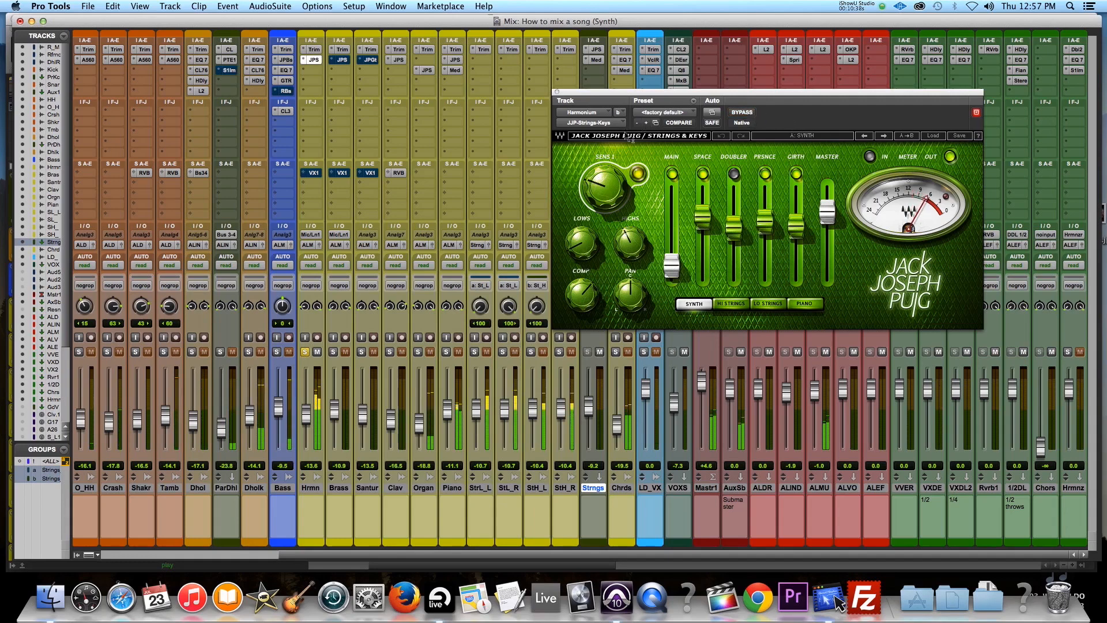
click(557, 92)
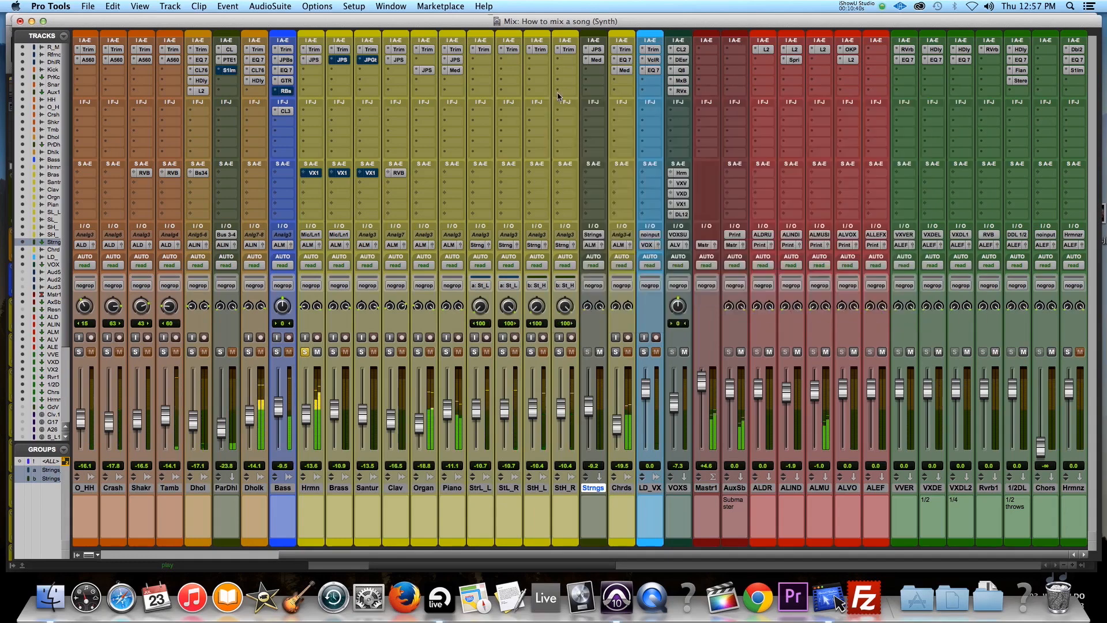
Compare the Harmonium track's VXDDL1 send muted and unmuted, leave it unmuted, fine-tune its level, and close the send window
click(308, 172)
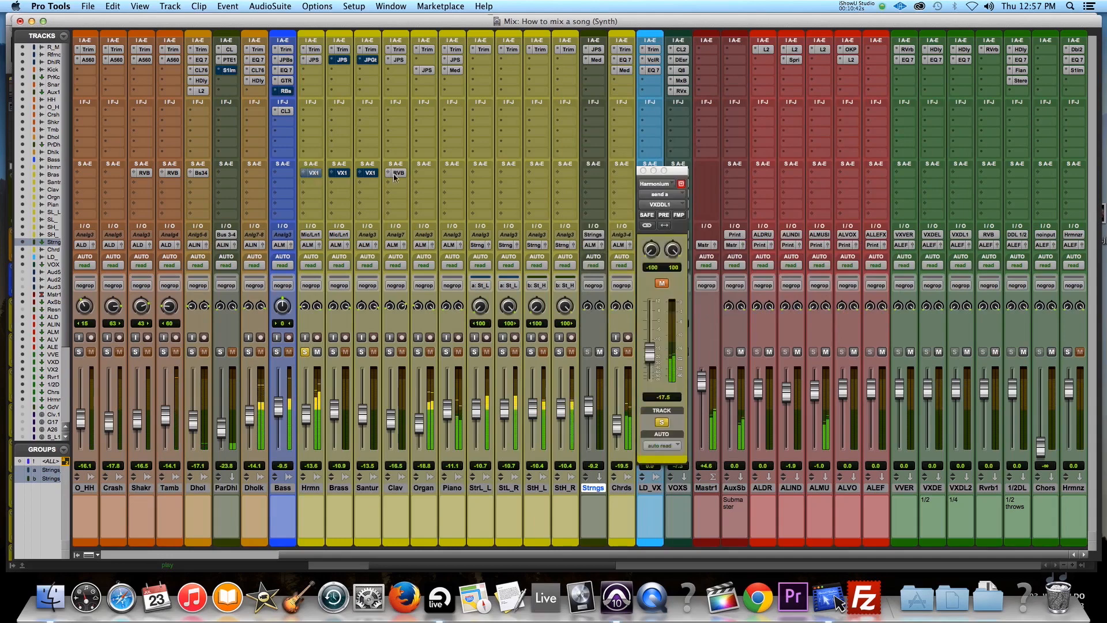
click(662, 283)
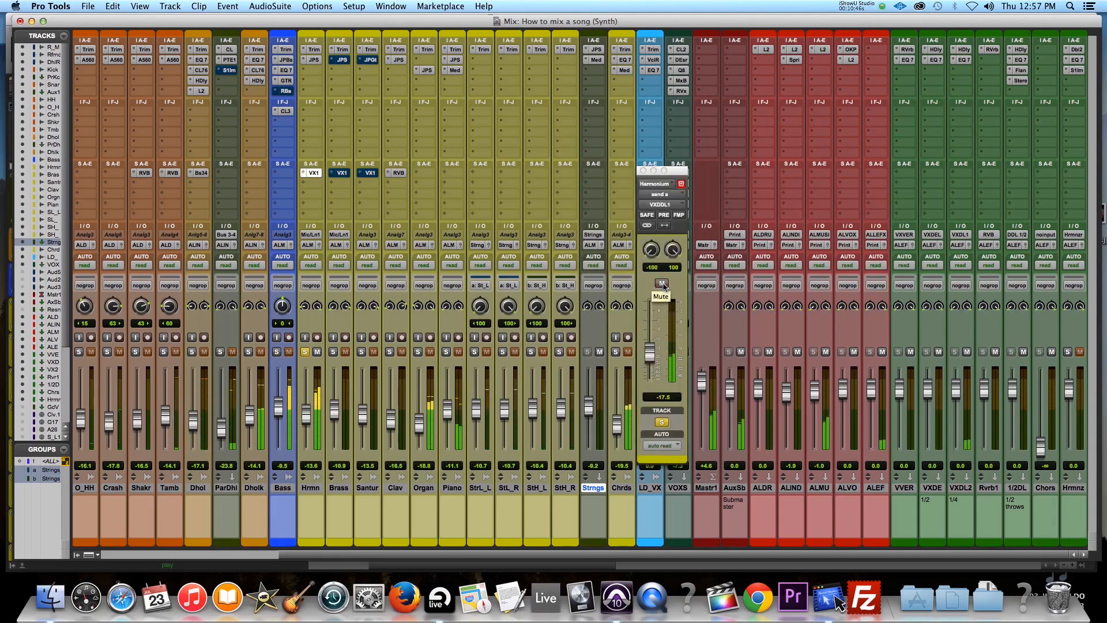
click(662, 283)
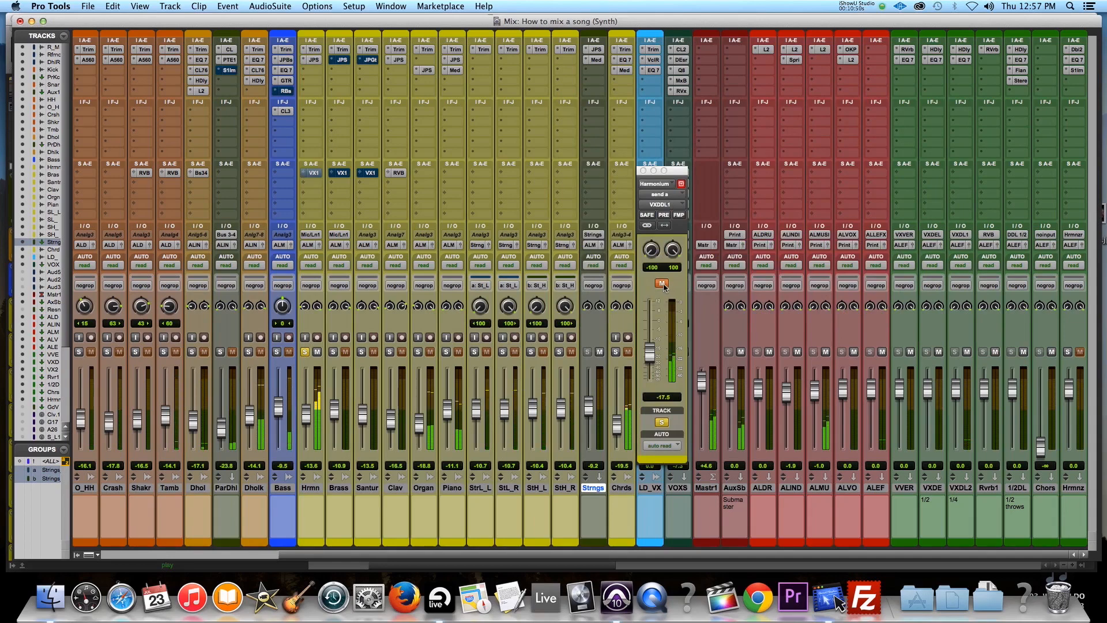
click(663, 283)
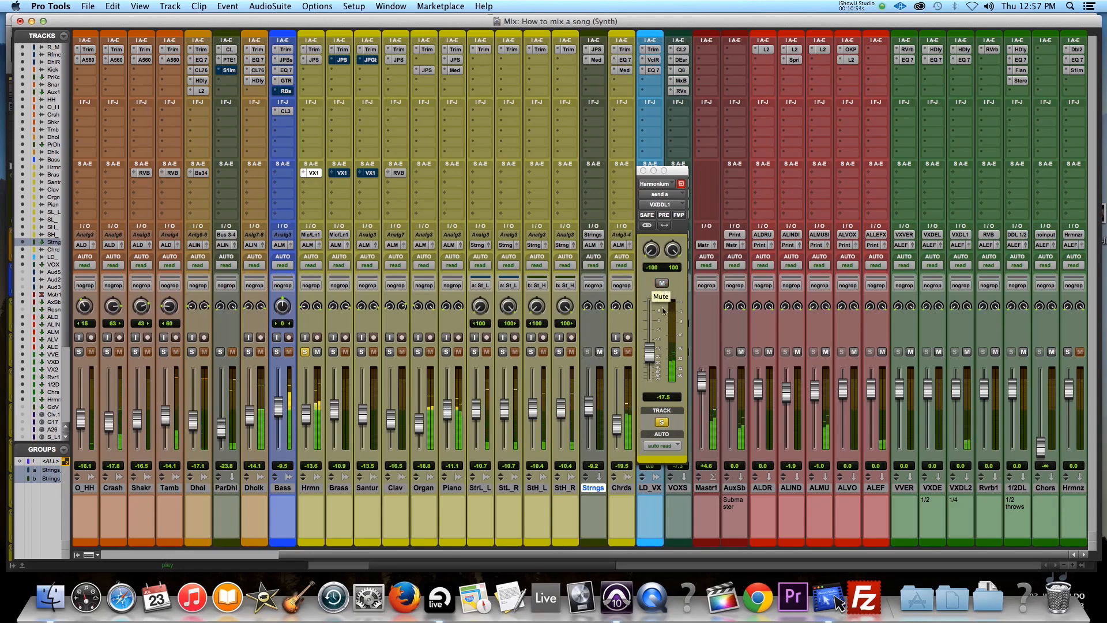
mouse_move(650, 358)
mouse_down()
mouse_move(653, 340)
mouse_move(656, 359)
mouse_up()
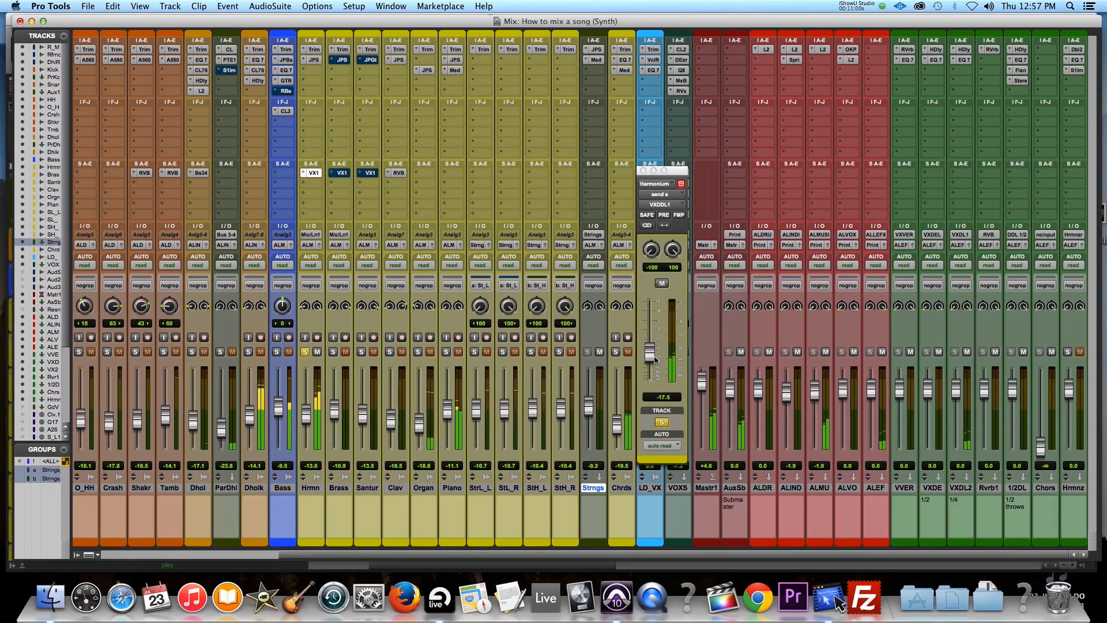
click(642, 171)
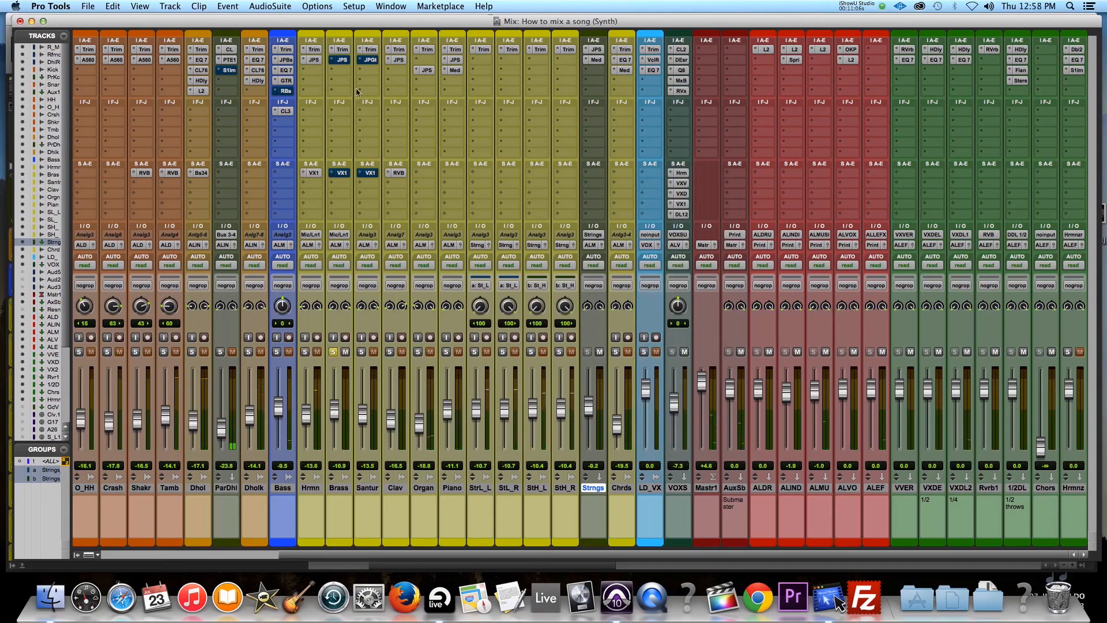
With the solo moved from Harmonium to Brass, select and play the Brass passage from about bar 25 to bar 29
key(super+equal)
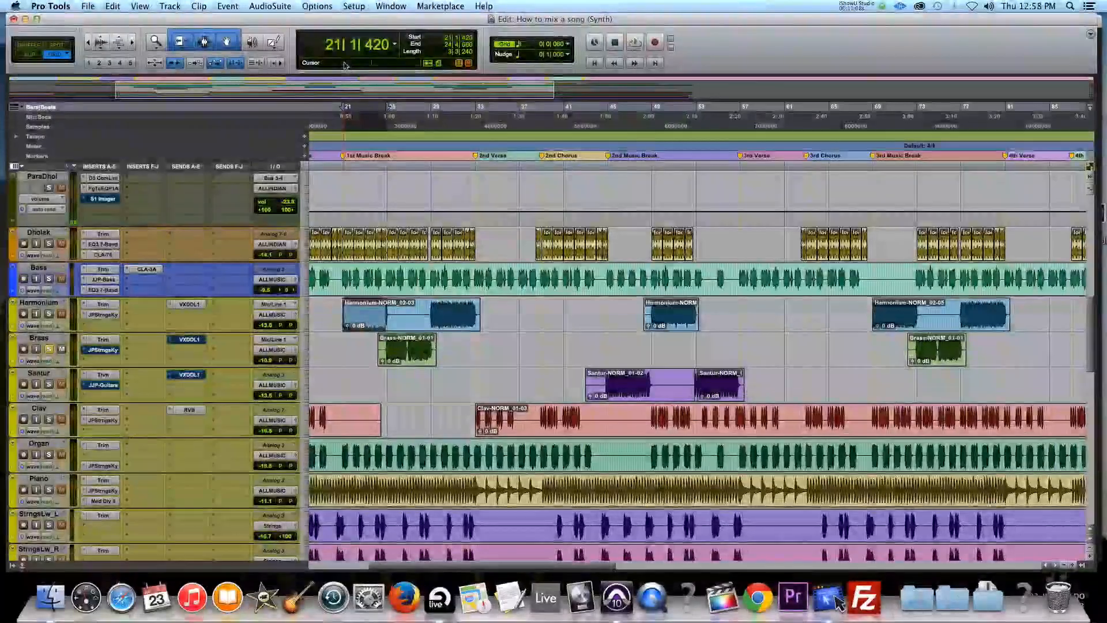
drag(388, 343, 429, 341)
key(space)
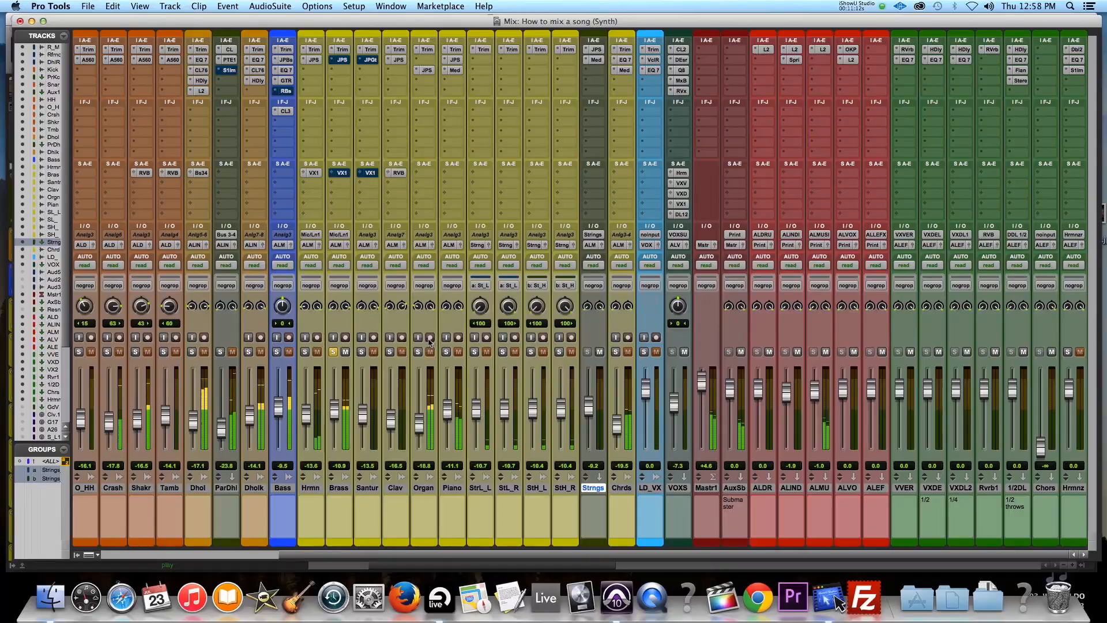
key(super+equal)
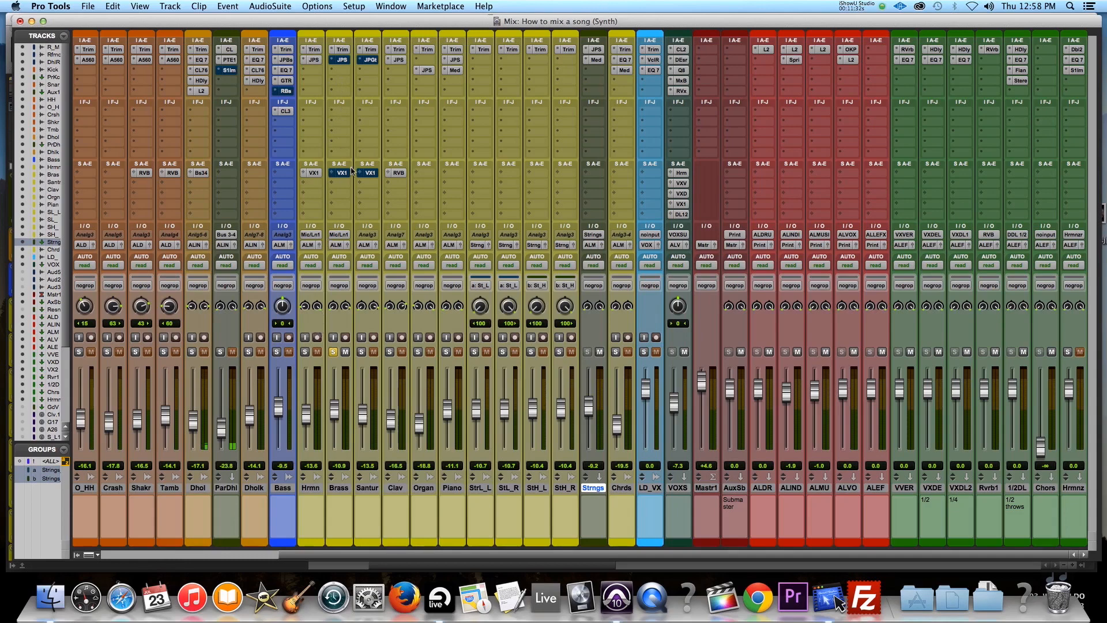
Play the soloed Brass passage and activate the track's bypassed JJP-Strings-Keys insert
key(space)
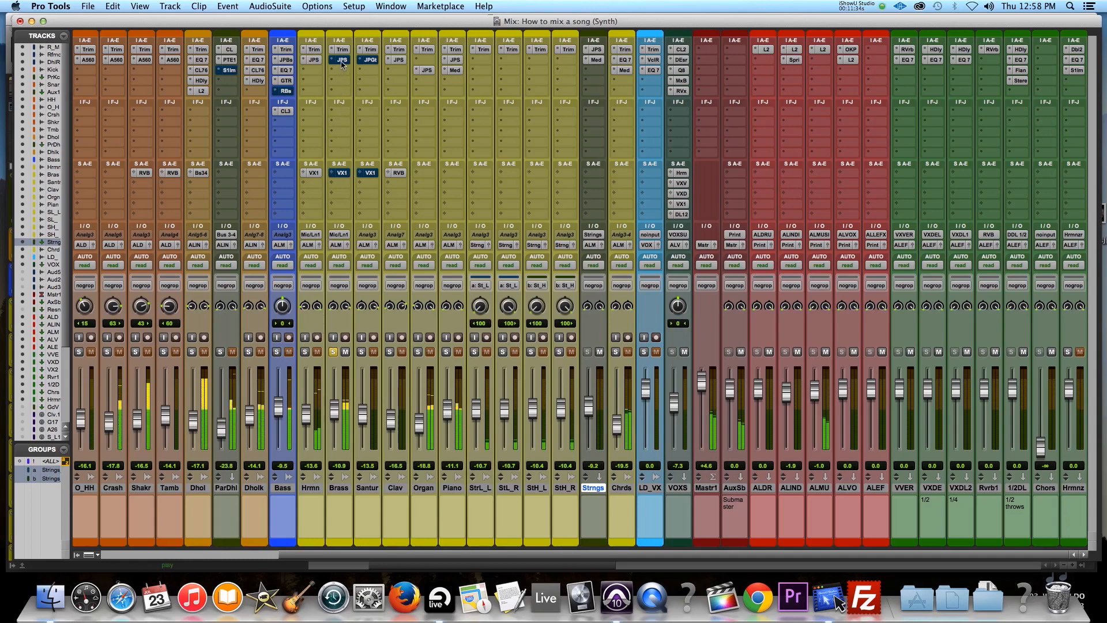
click(342, 59)
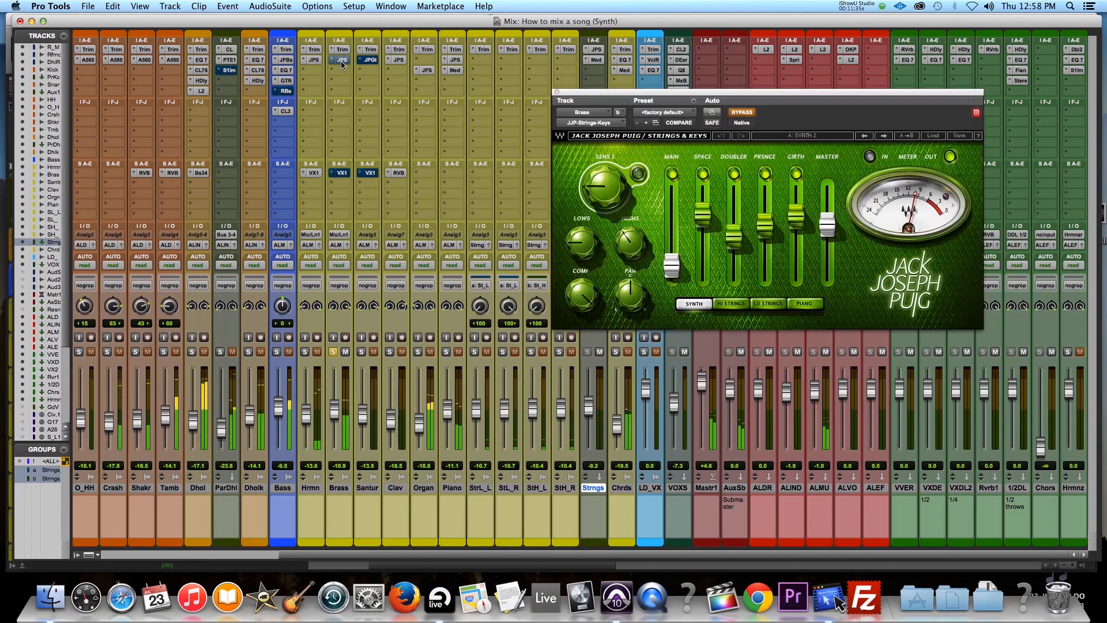
click(743, 112)
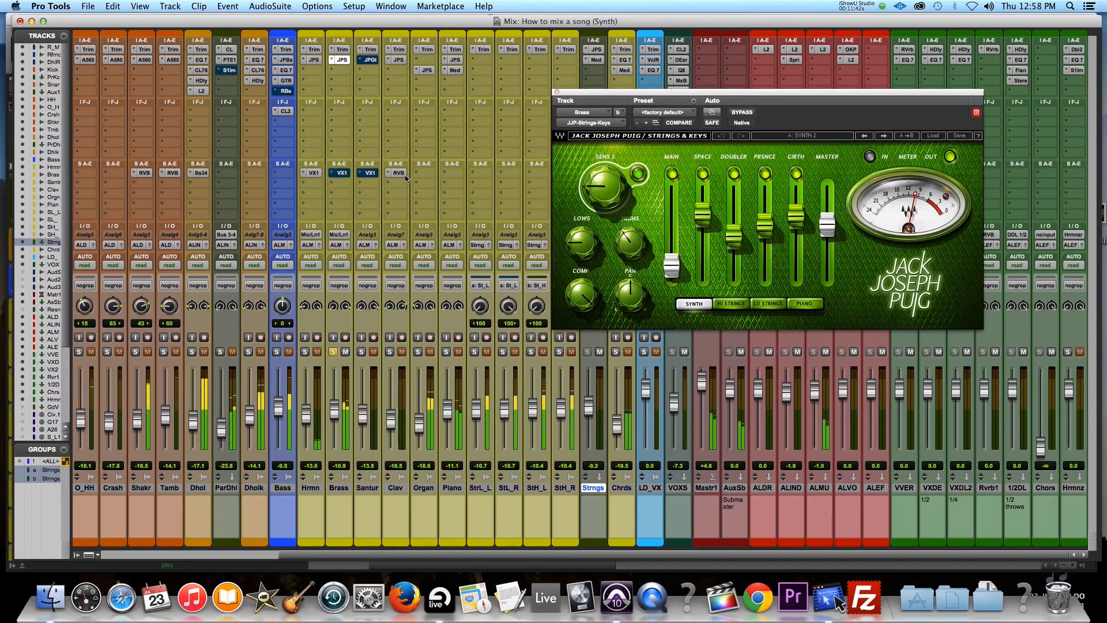
Unmute the Brass track's VXDDL1 send, fine-tune its level, and close the send and plug-in windows
click(342, 172)
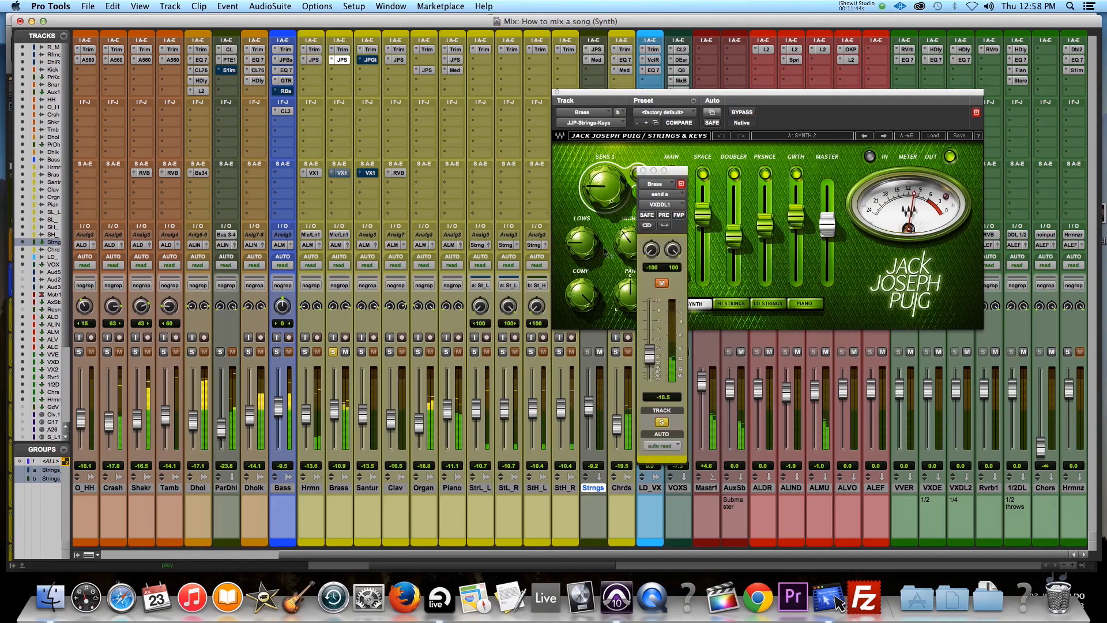
click(661, 284)
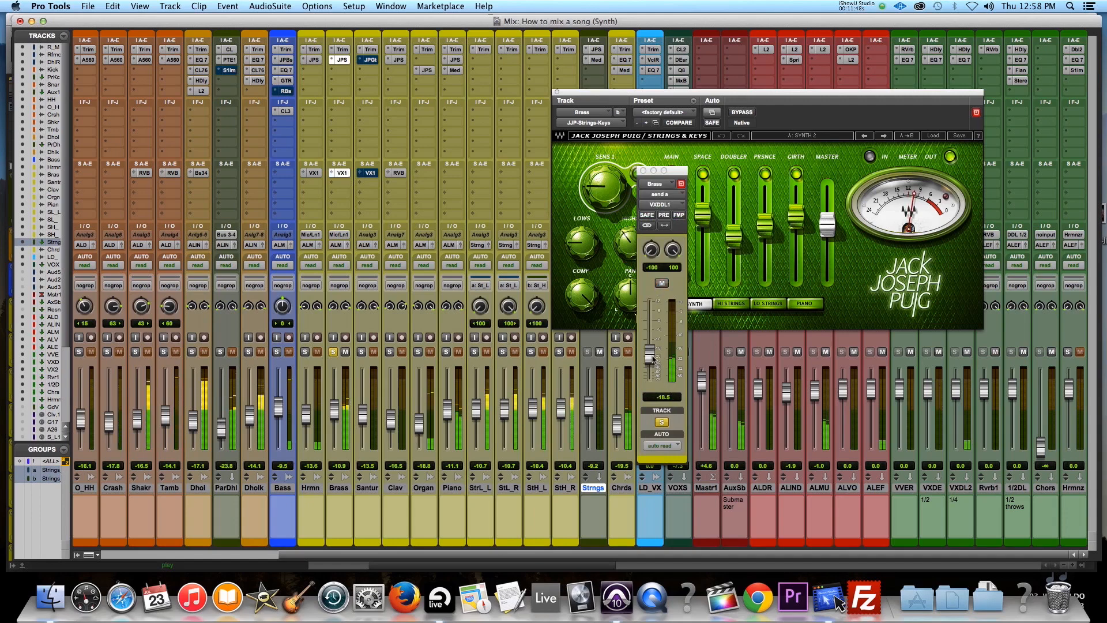
mouse_move(650, 360)
mouse_down()
mouse_move(654, 336)
mouse_move(658, 359)
mouse_up()
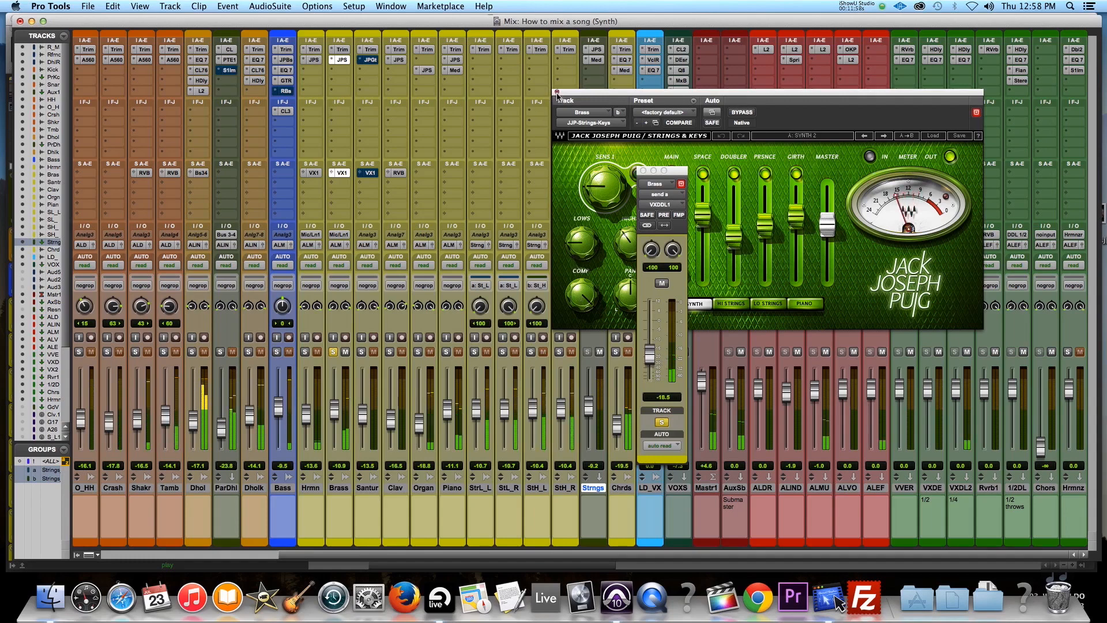
click(557, 92)
click(643, 171)
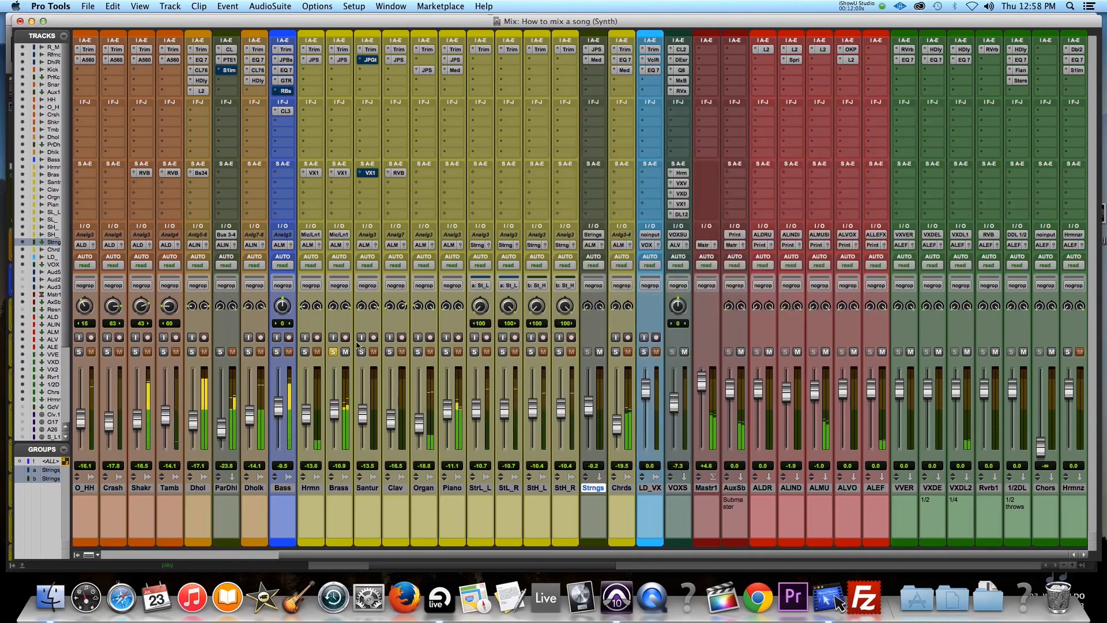
Solo Harmonium together with Brass and play both from the start of the 1st Music Break, about bar 21
click(305, 352)
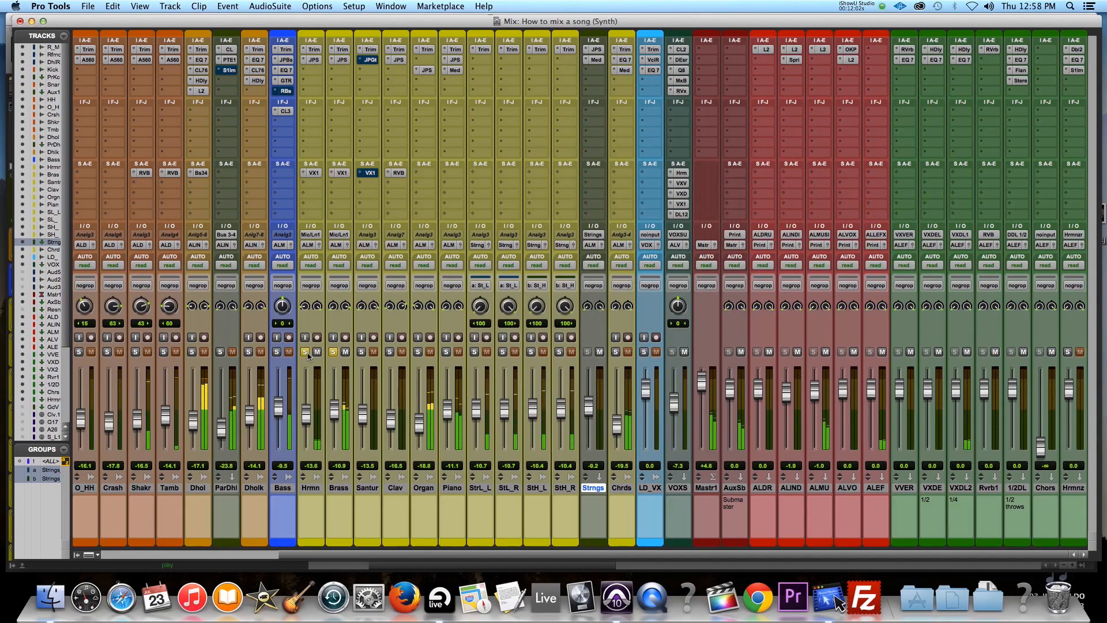
key(super+equal)
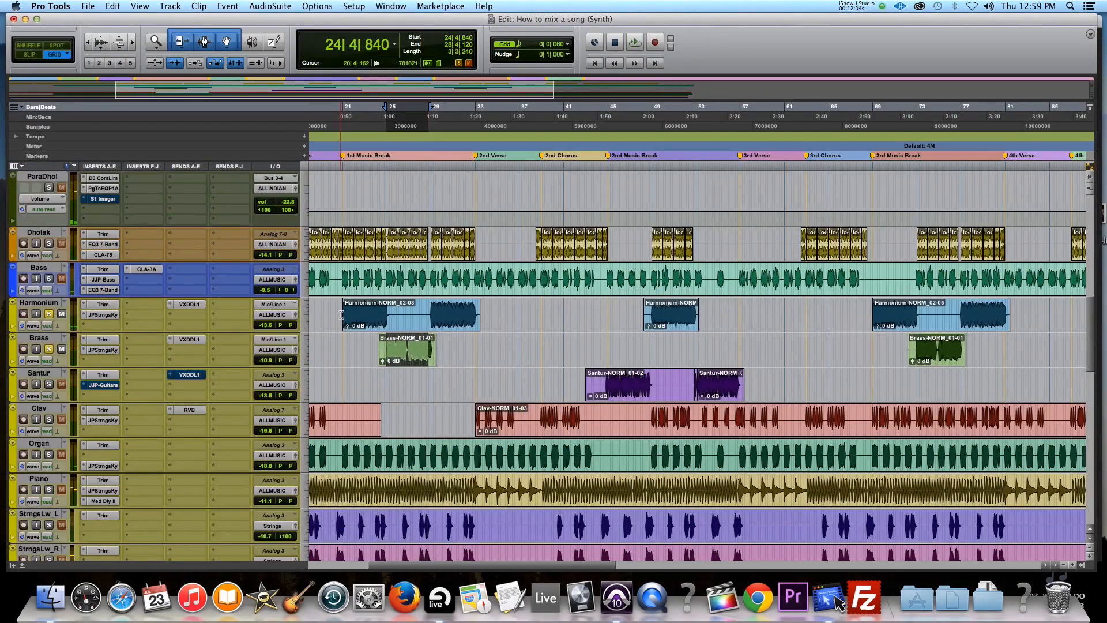
click(342, 315)
key(space)
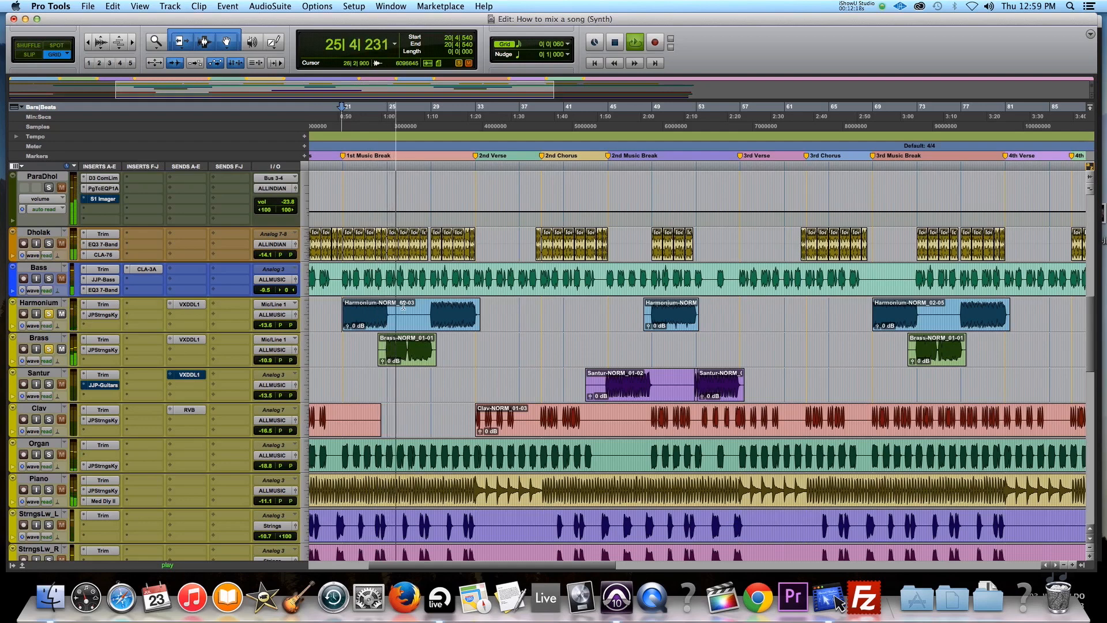
Move the solo from Harmonium and Brass to Santur, and select and play the Santur passage from about bar 45 to bar 48
key(super+equal)
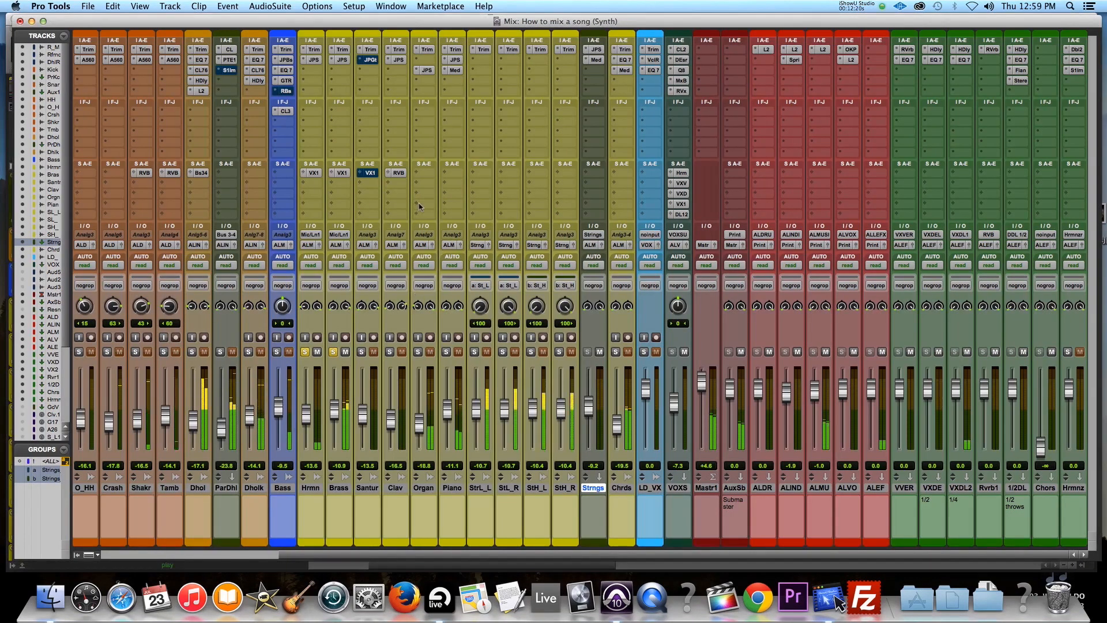
click(362, 353)
click(334, 353)
click(306, 354)
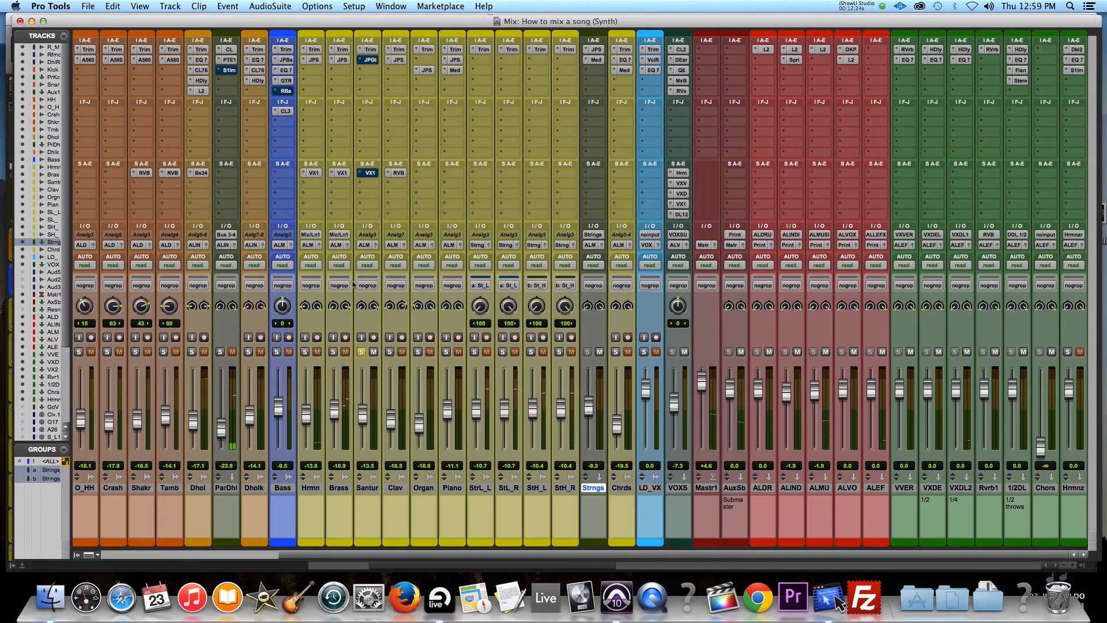
key(super+equal)
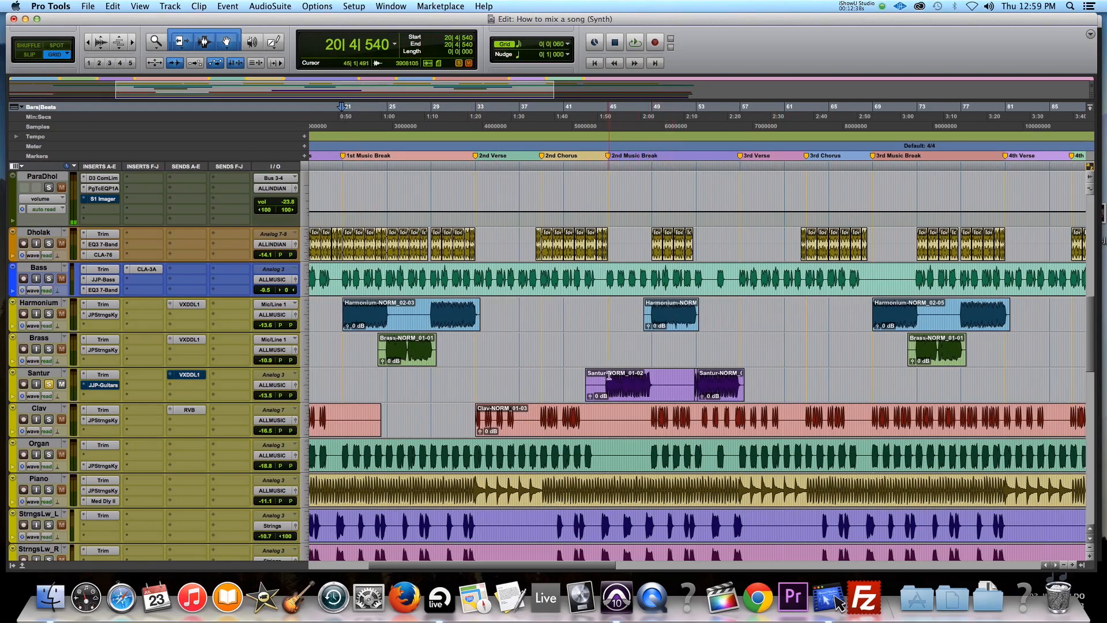
drag(608, 381, 640, 379)
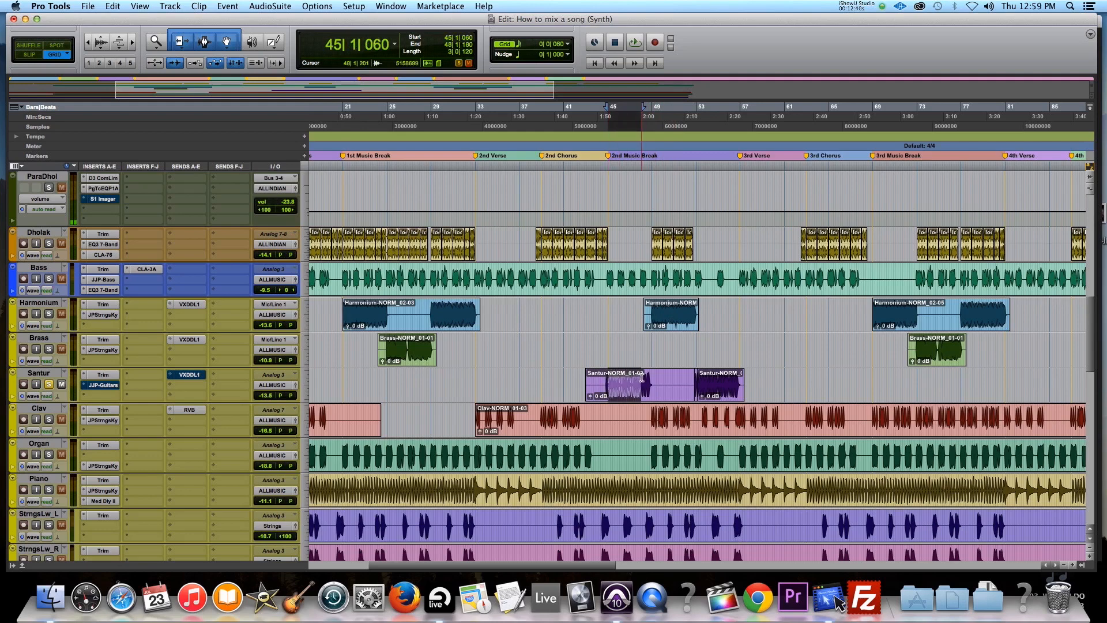
key(super+equal)
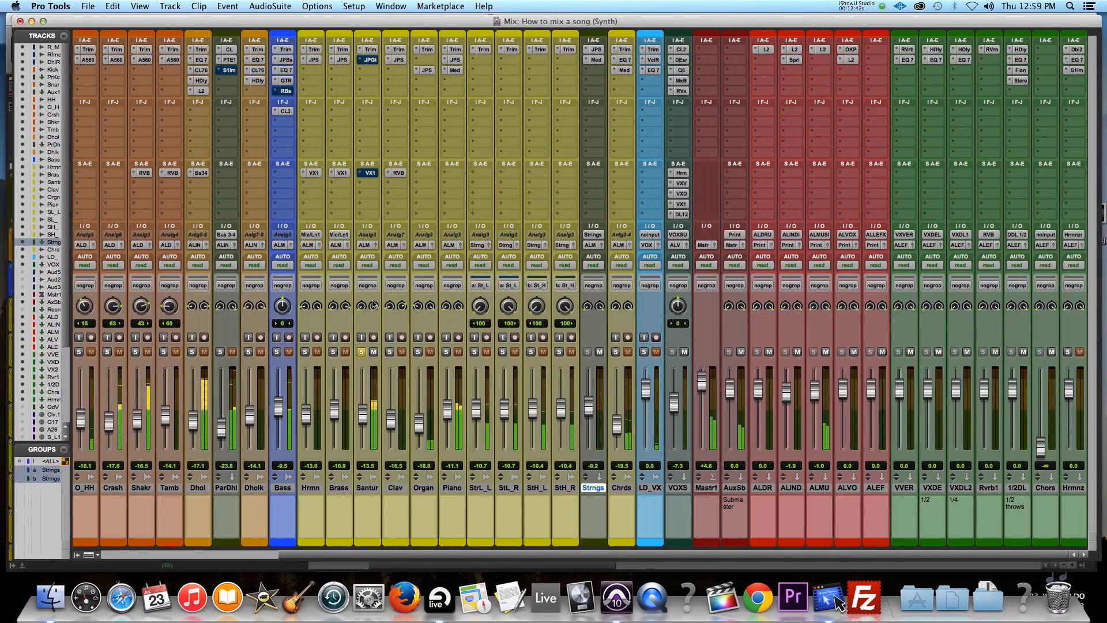
Compare the Santur track's JJP-Guitars insert with and without bypass, leave it active, and close it
click(370, 60)
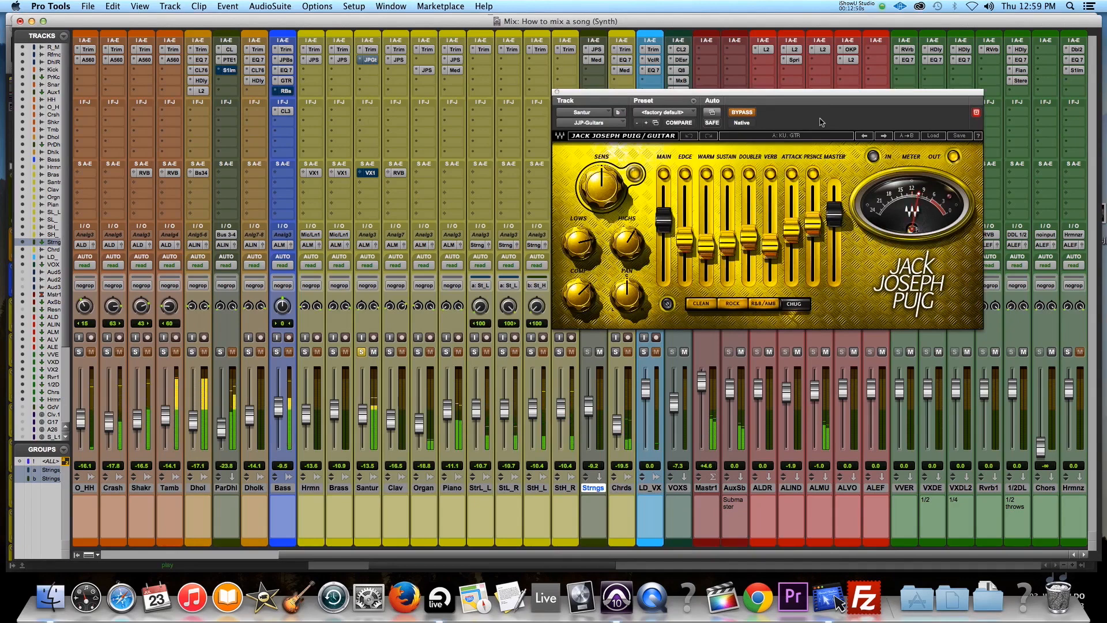
click(748, 114)
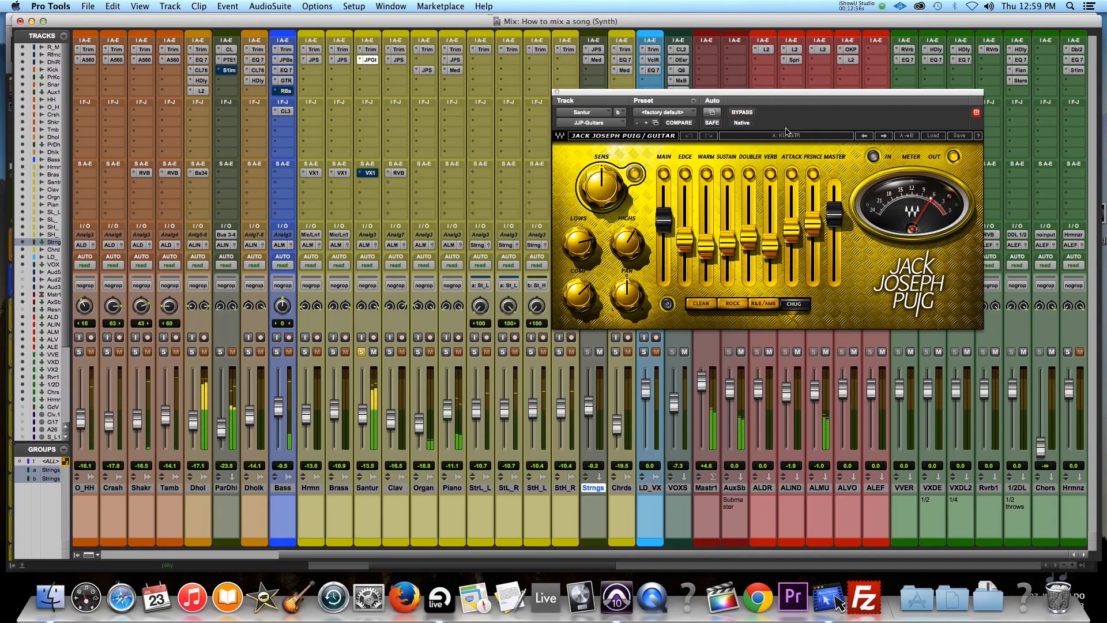
click(744, 113)
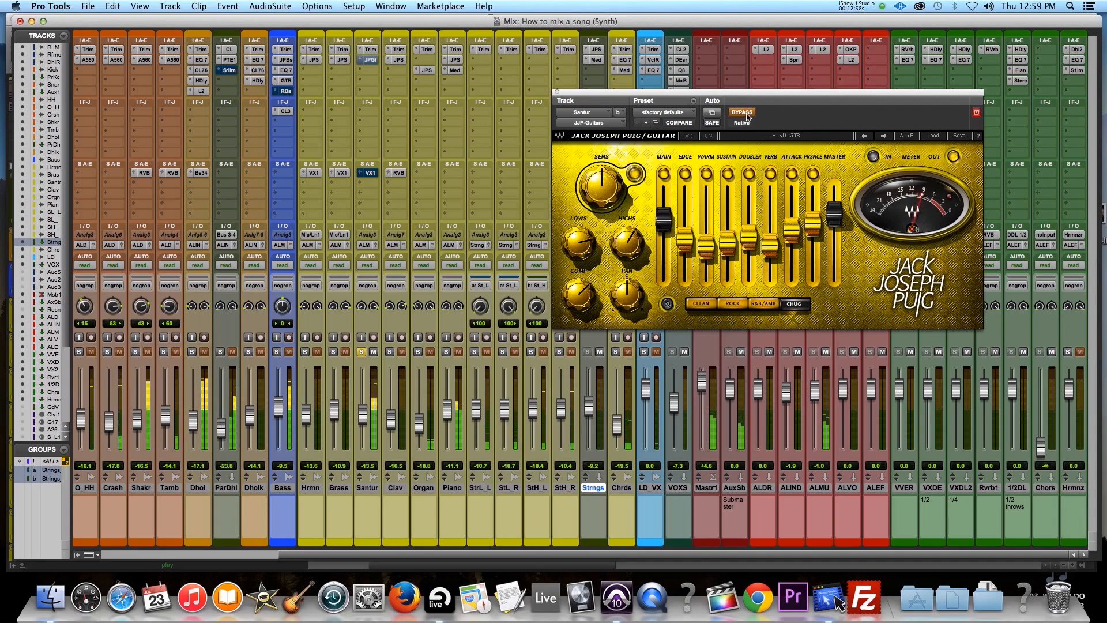
click(747, 114)
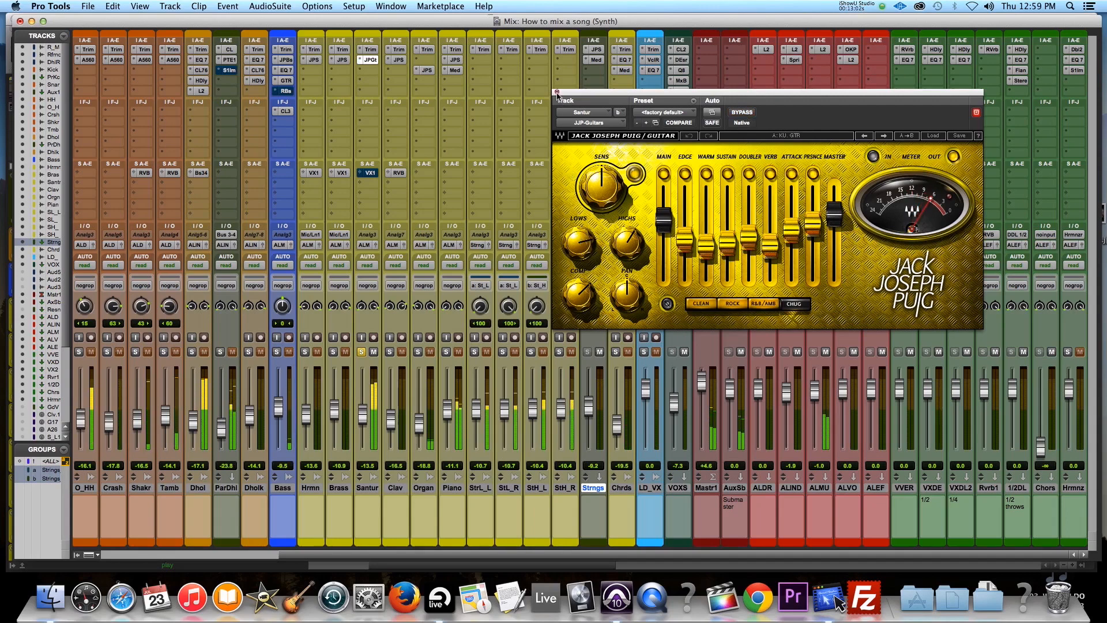
click(556, 93)
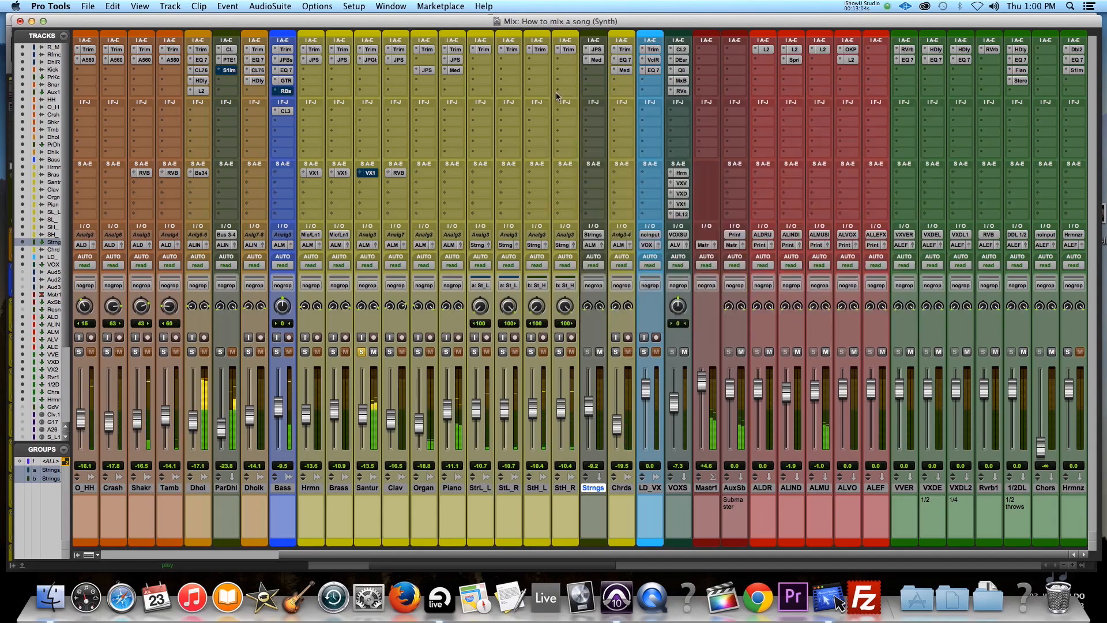
Unmute the Santur track's VXDDL1 send, set its level to about -13.2 dB, and close the send window
click(369, 173)
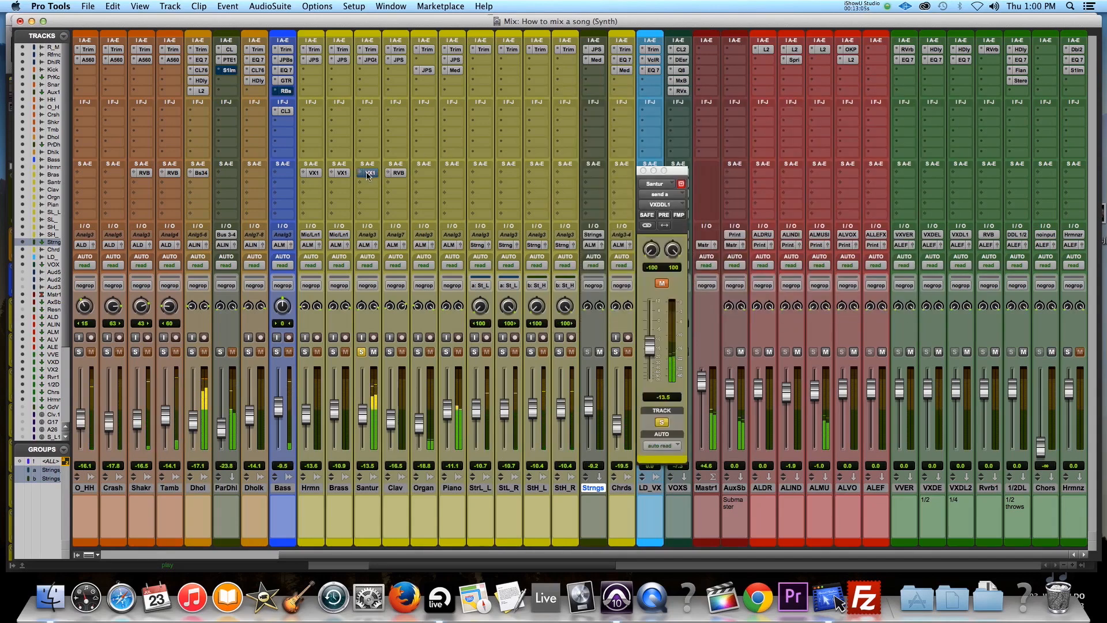
click(661, 284)
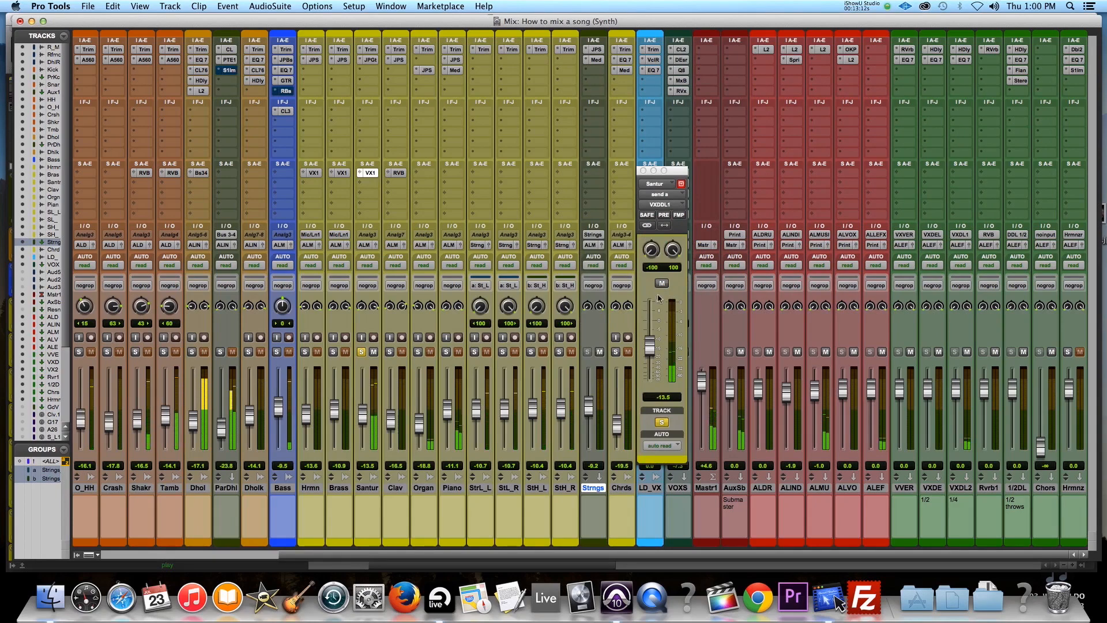
mouse_move(653, 351)
mouse_down()
mouse_move(654, 334)
mouse_move(655, 353)
mouse_up()
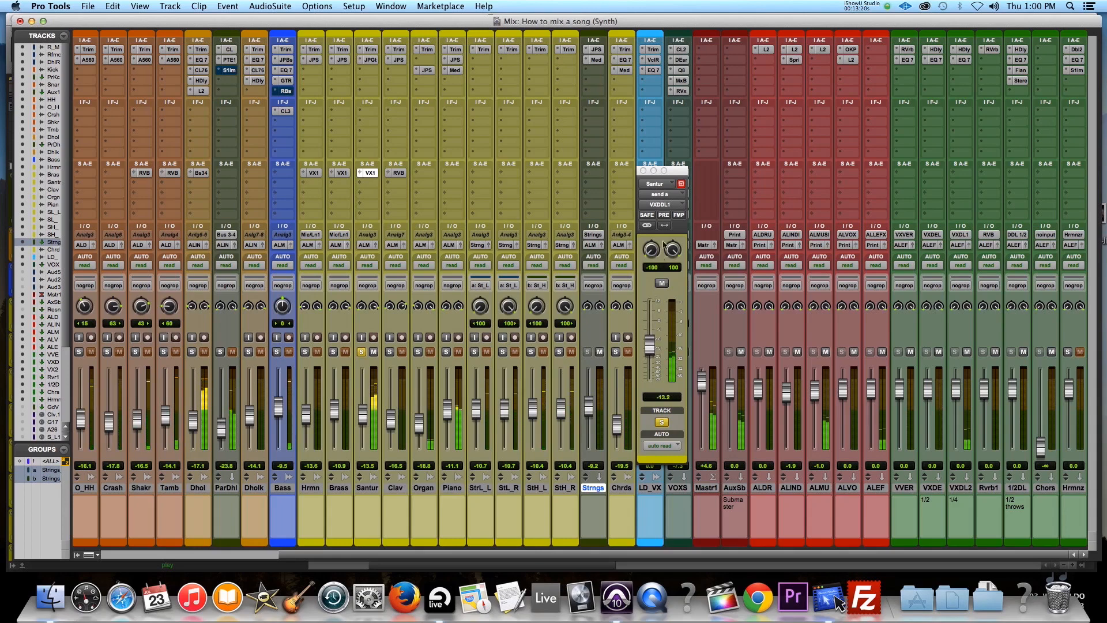
click(643, 170)
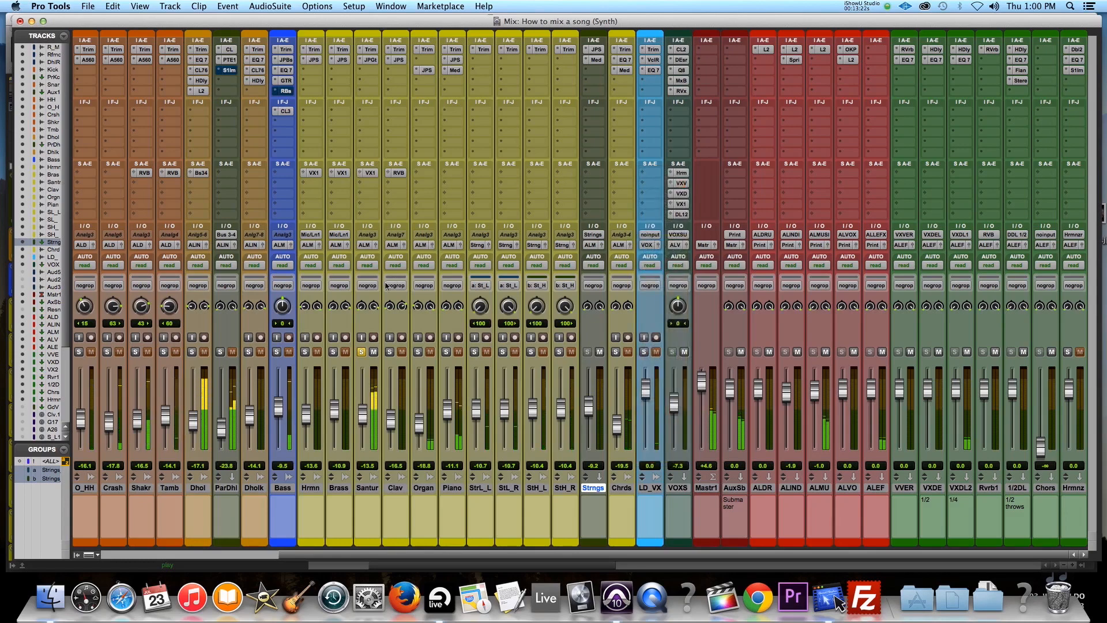
Unsolo Santur and play the full mix from the 1st Music Break marker at bar 21
click(362, 352)
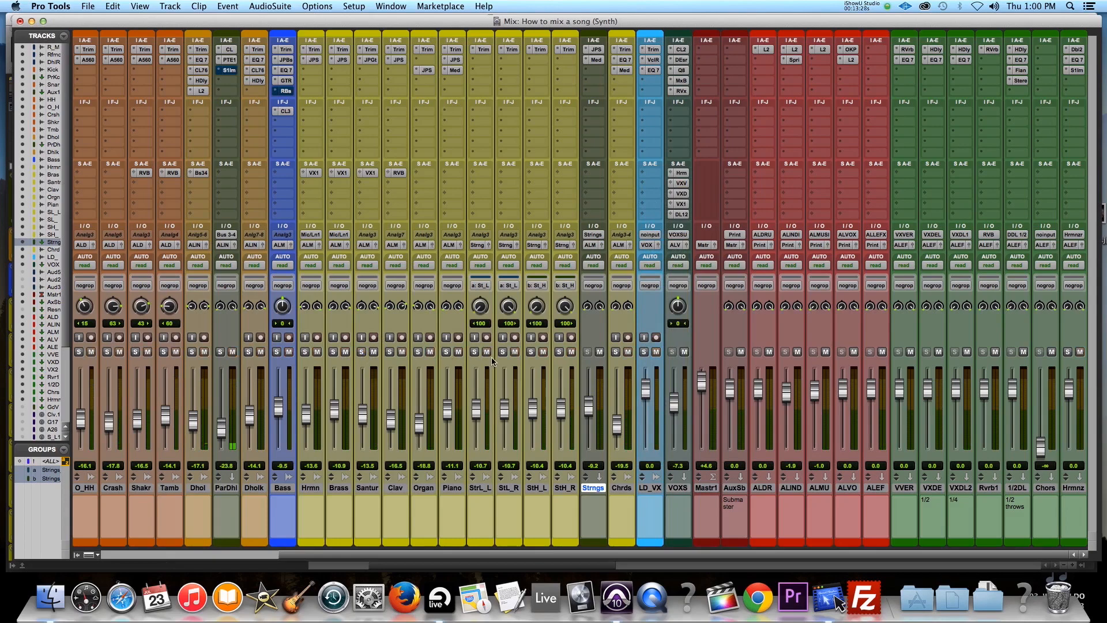
scroll(118, 397, left, 5)
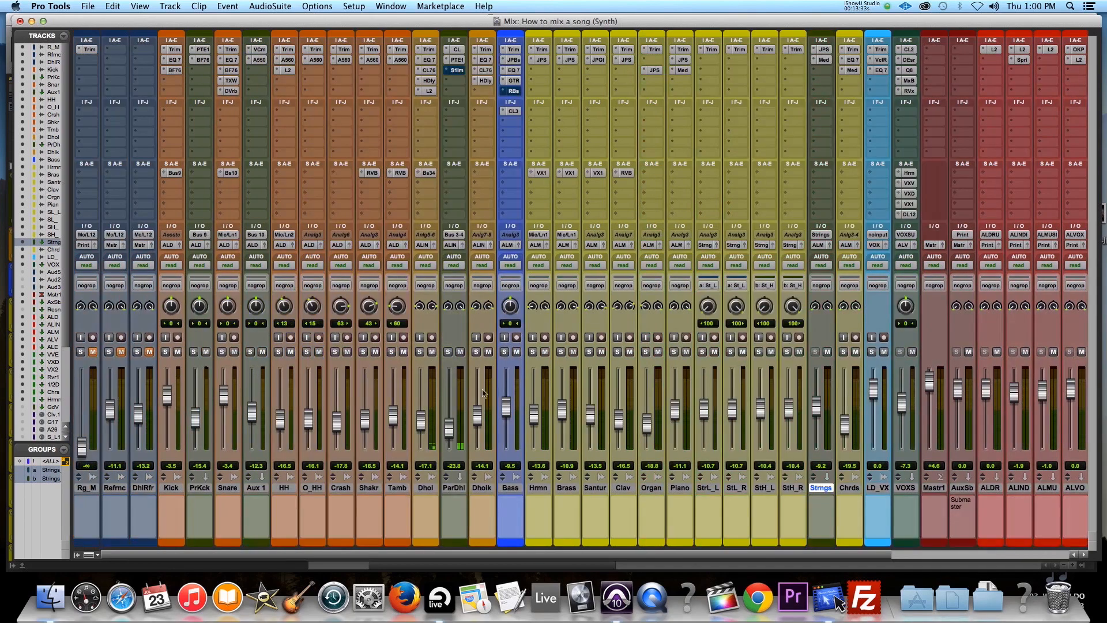
key(super+equal)
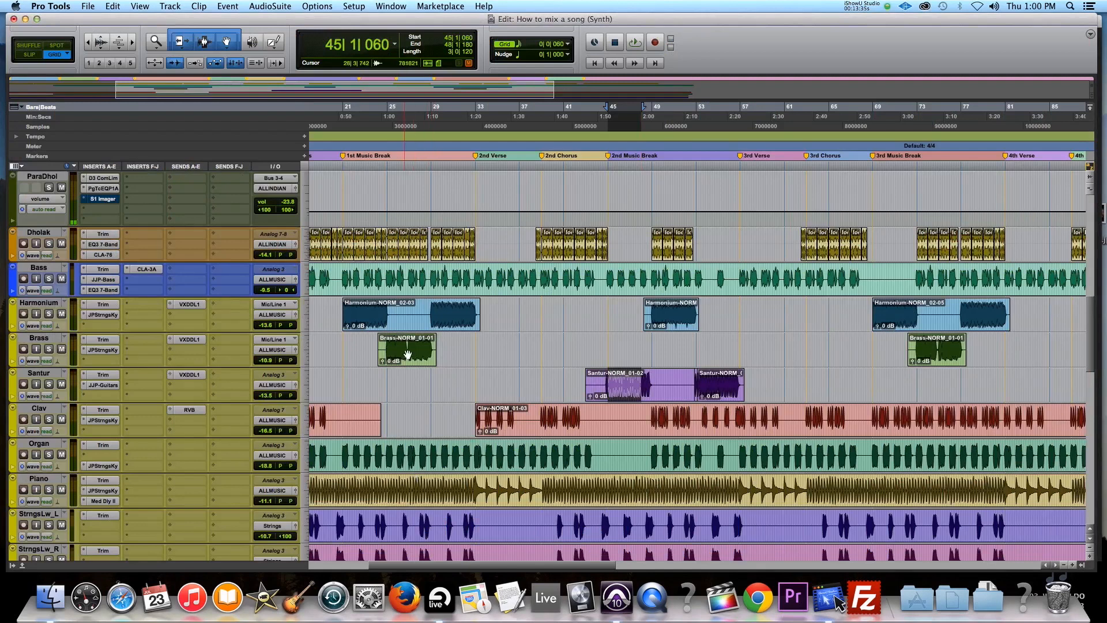
click(345, 160)
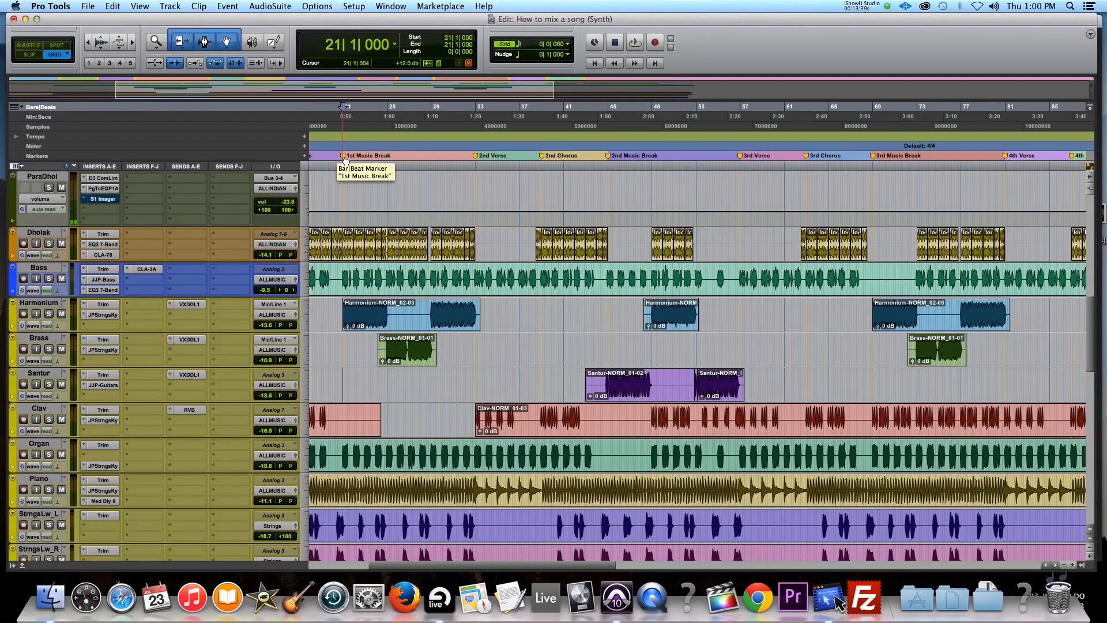
key(space)
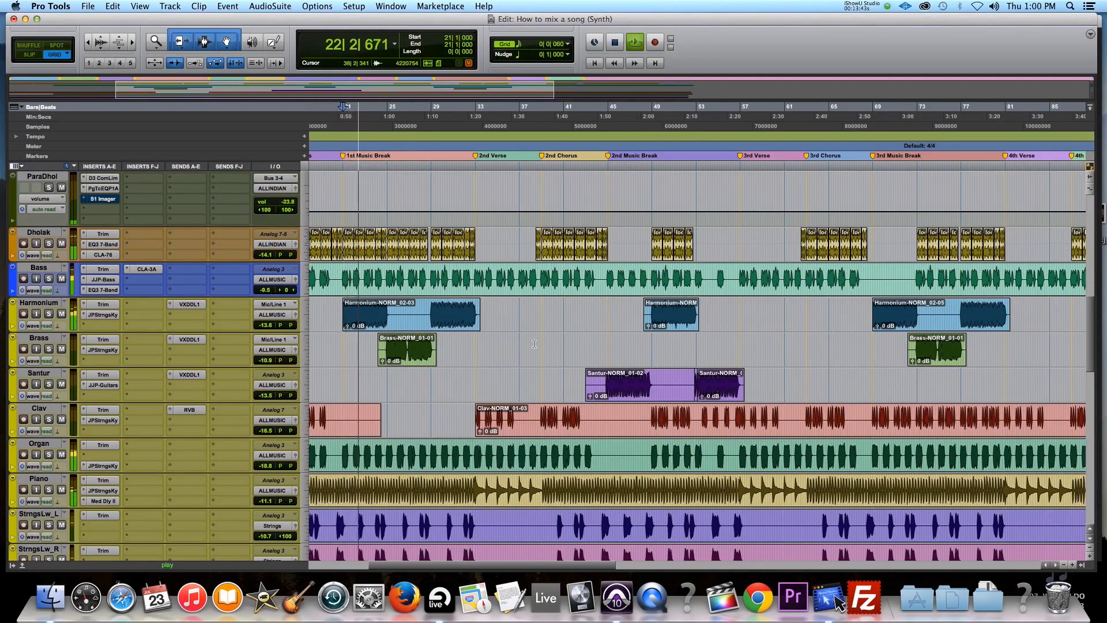
Lower the Mastr1 fader to about +3.9 dB while the full mix plays
key(super+equal)
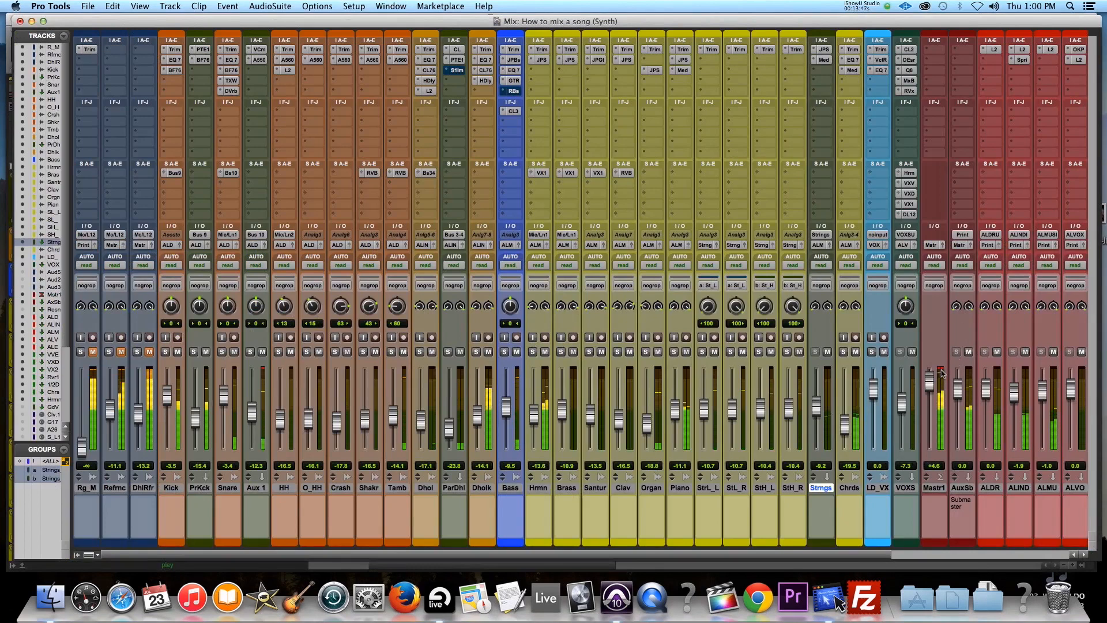
drag(934, 378, 932, 385)
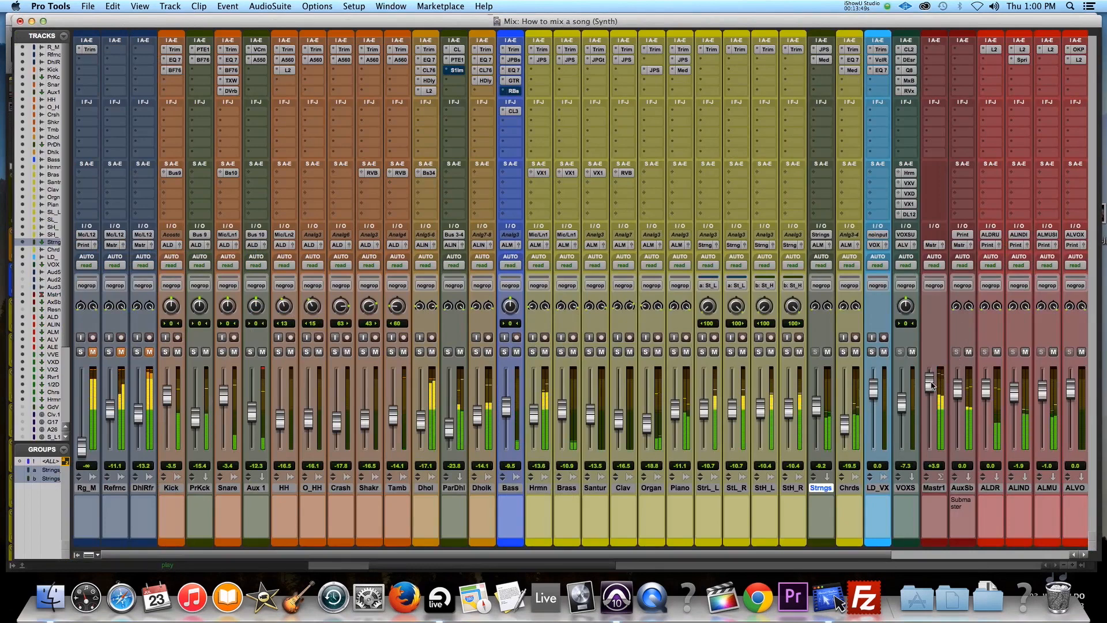